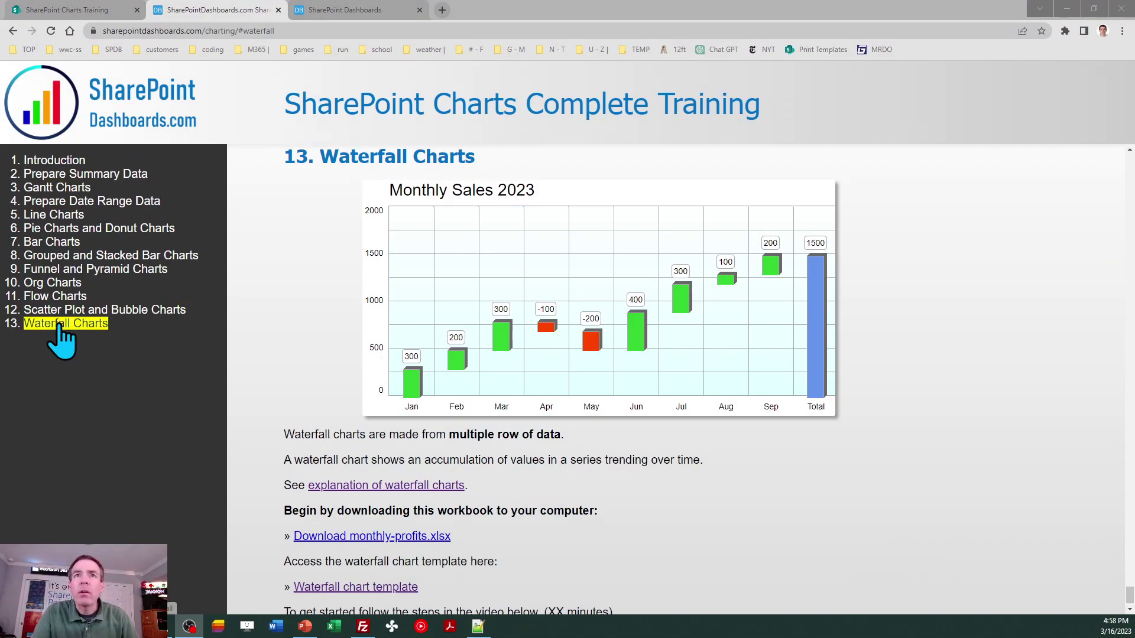
{"action": "left_click", "coordinate": [313, 266]}
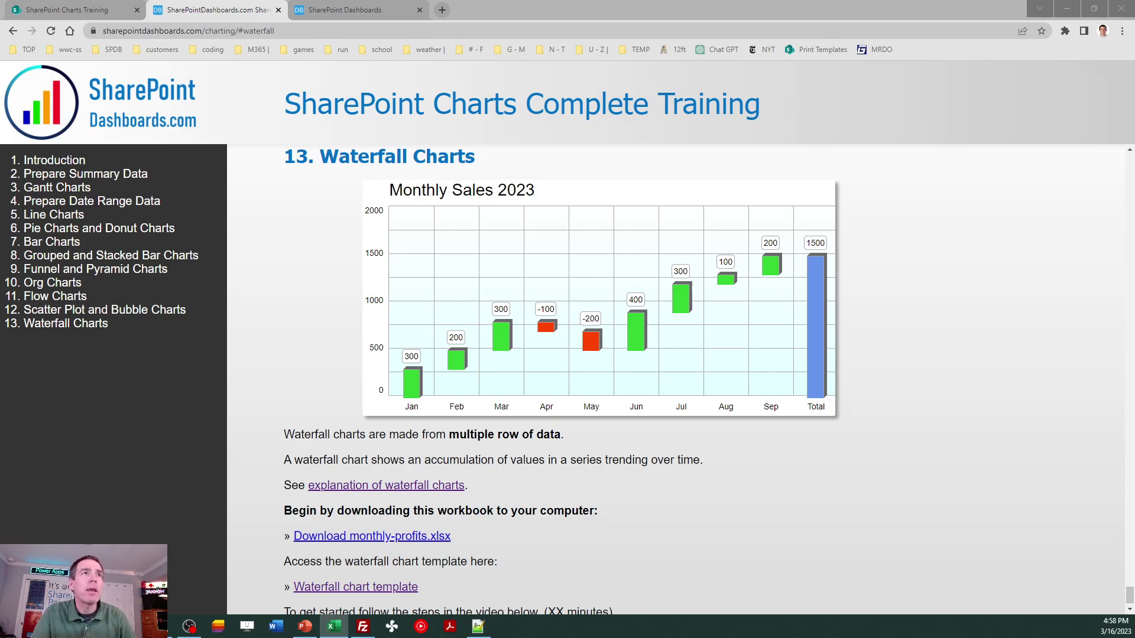
Bring up monthly-profits.xlsx and enable editing of its Title/Start/End table.
{"action": "left_click", "coordinate": [334, 626]}
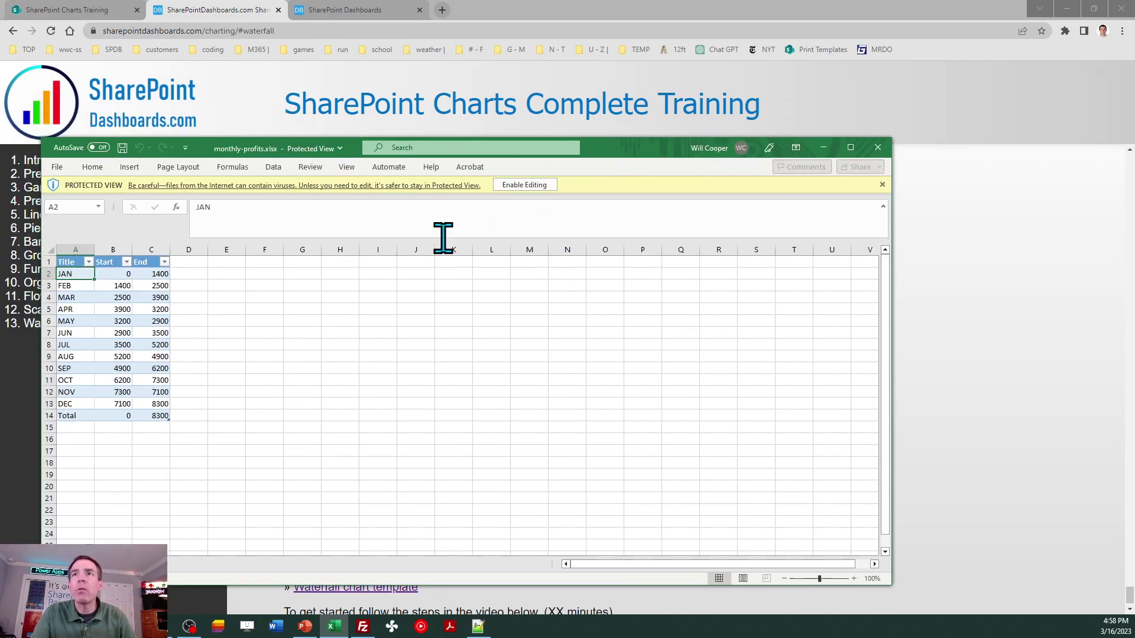
{"action": "left_click", "coordinate": [524, 185]}
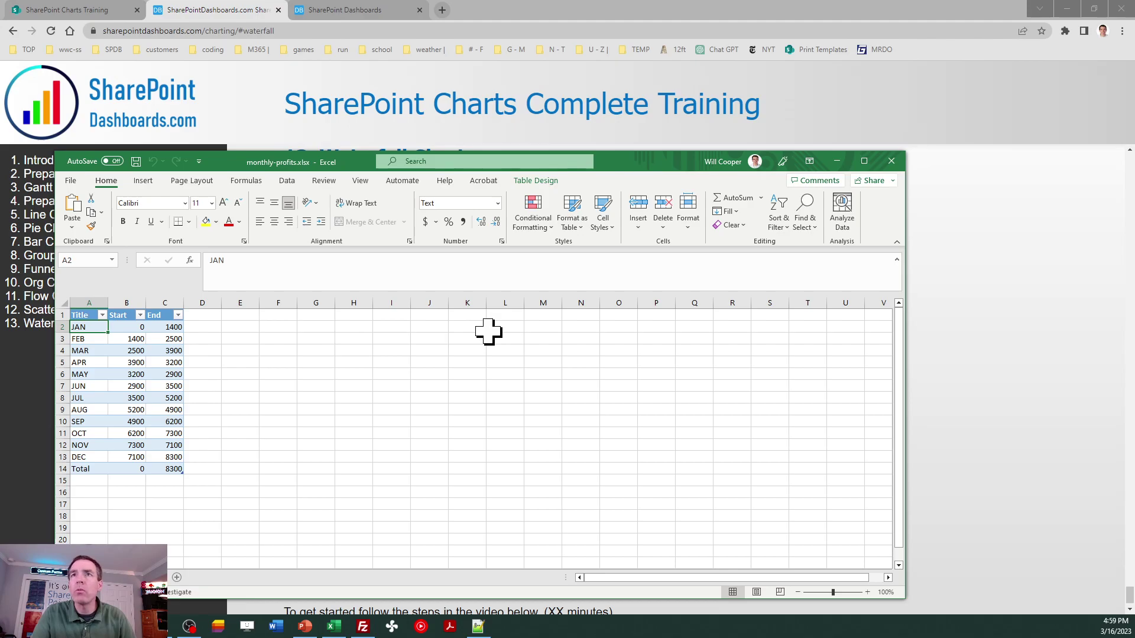
Start exporting the table to a SharePoint list, with the Charts site address as destination.
{"action": "left_click", "coordinate": [535, 181]}
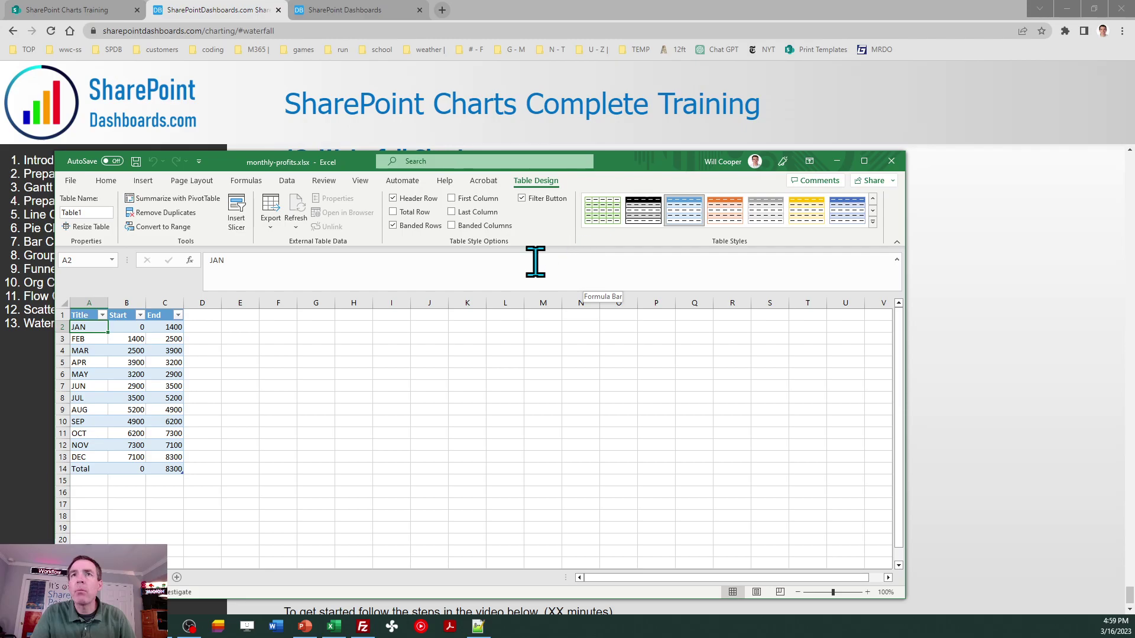
{"action": "left_click", "coordinate": [272, 215]}
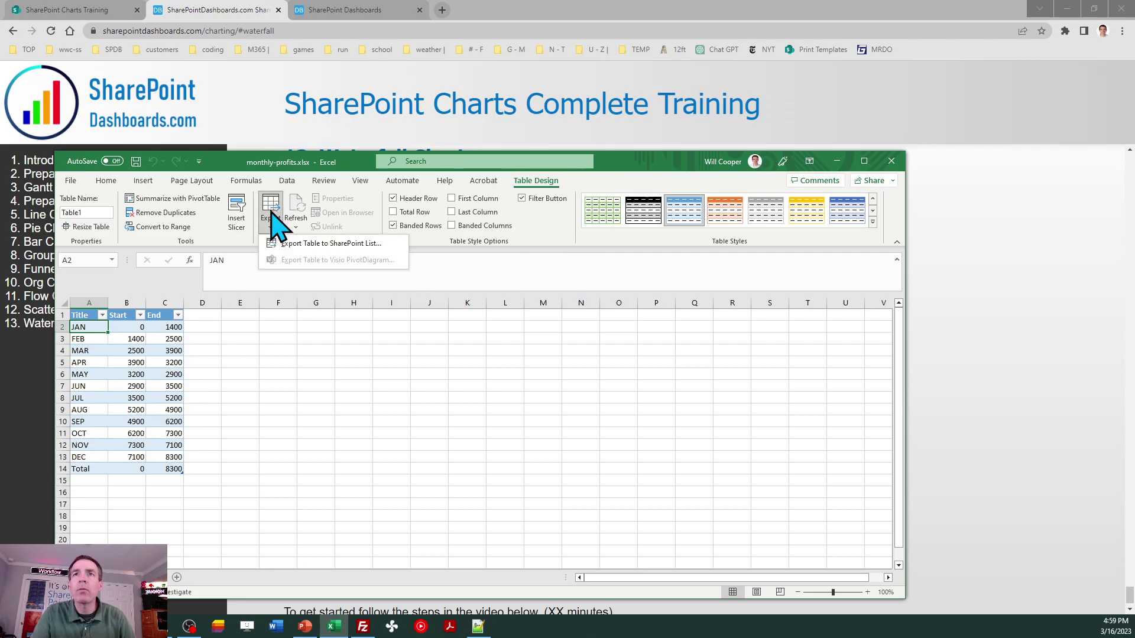
{"action": "left_click", "coordinate": [303, 244]}
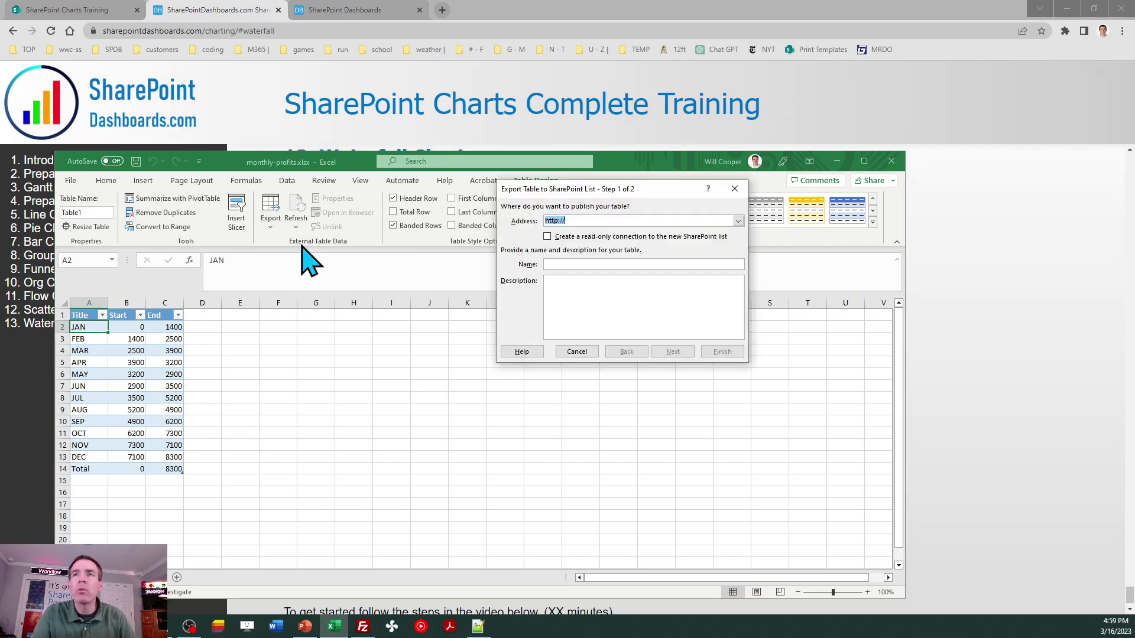
{"action": "left_click", "coordinate": [83, 11]}
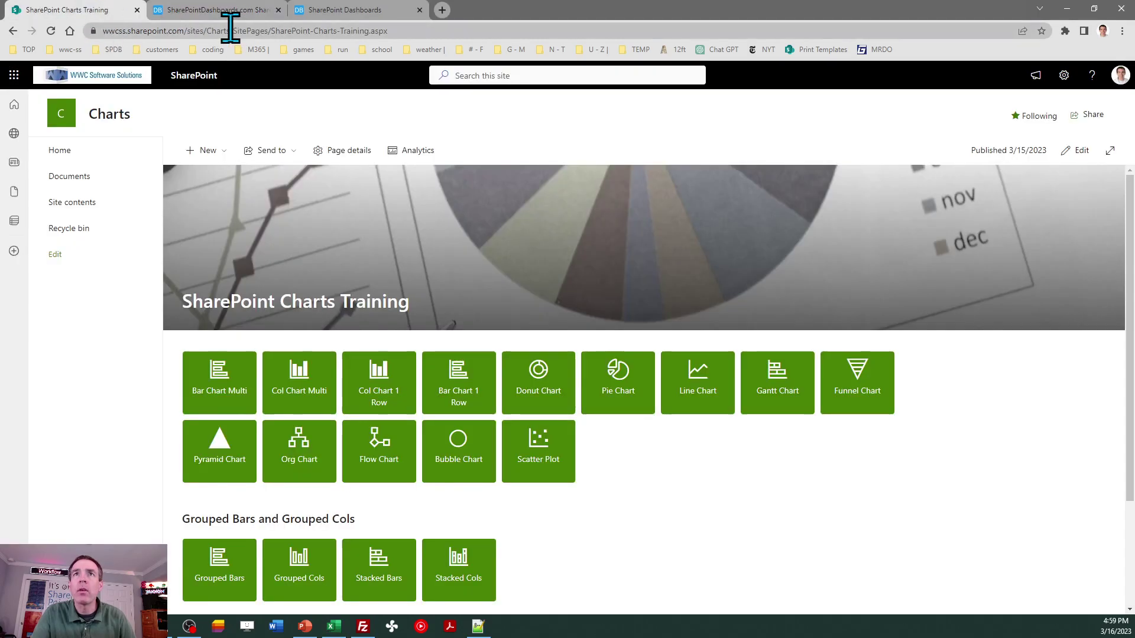
{"action": "left_click_drag", "start_coordinate": [232, 31], "coordinate": [95, 33]}
{"action": "key", "text": "ctrl+c"}
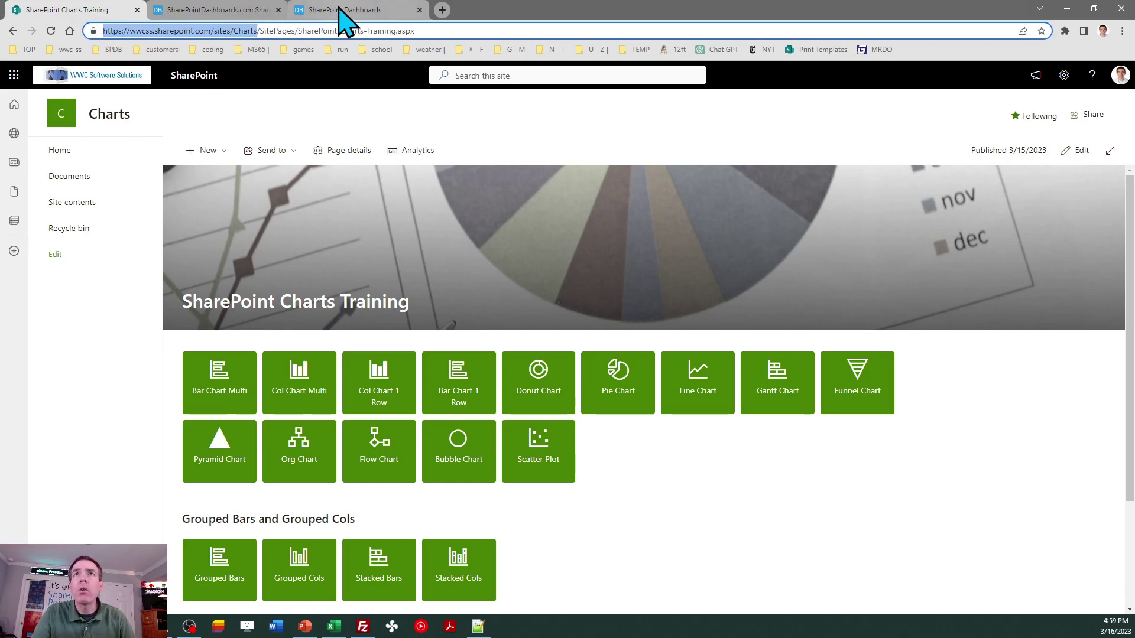
{"action": "left_click", "coordinate": [334, 628]}
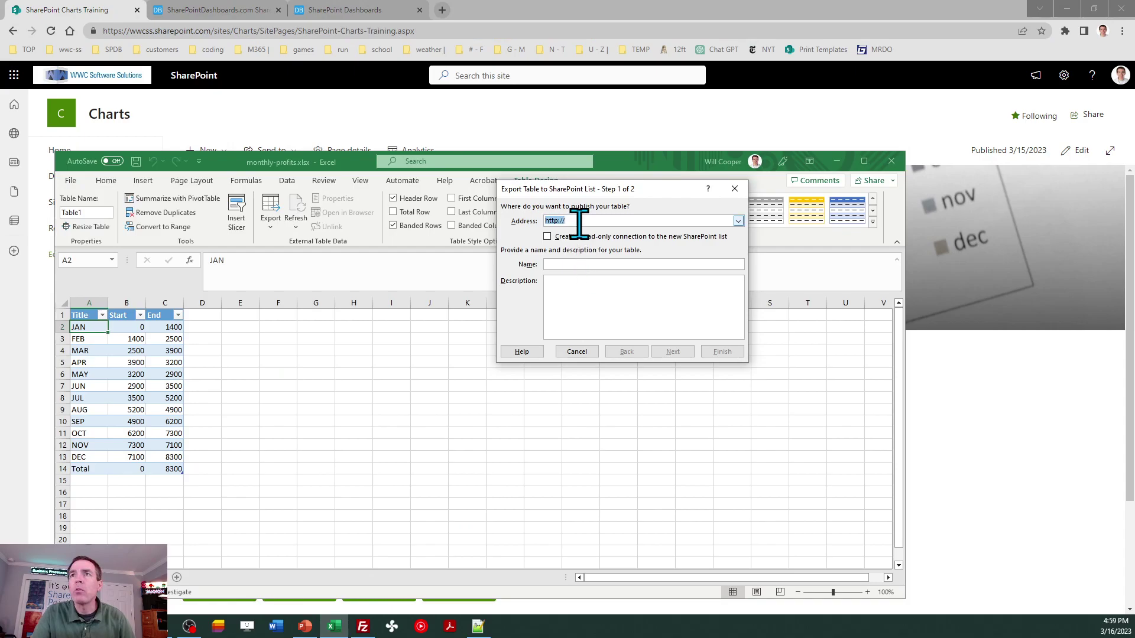
{"action": "key", "text": "ctrl+v"}
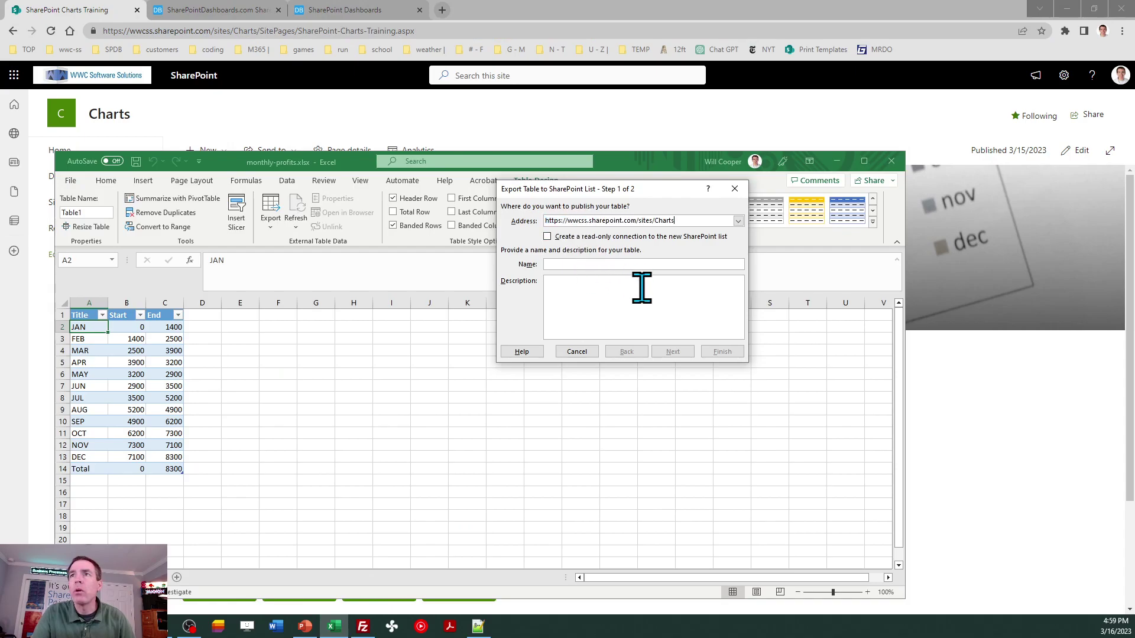
Name the new list Monthly Profits and publish it to SharePoint.
{"action": "left_click", "coordinate": [584, 265]}
{"action": "type", "text": "Monthly Profits"}
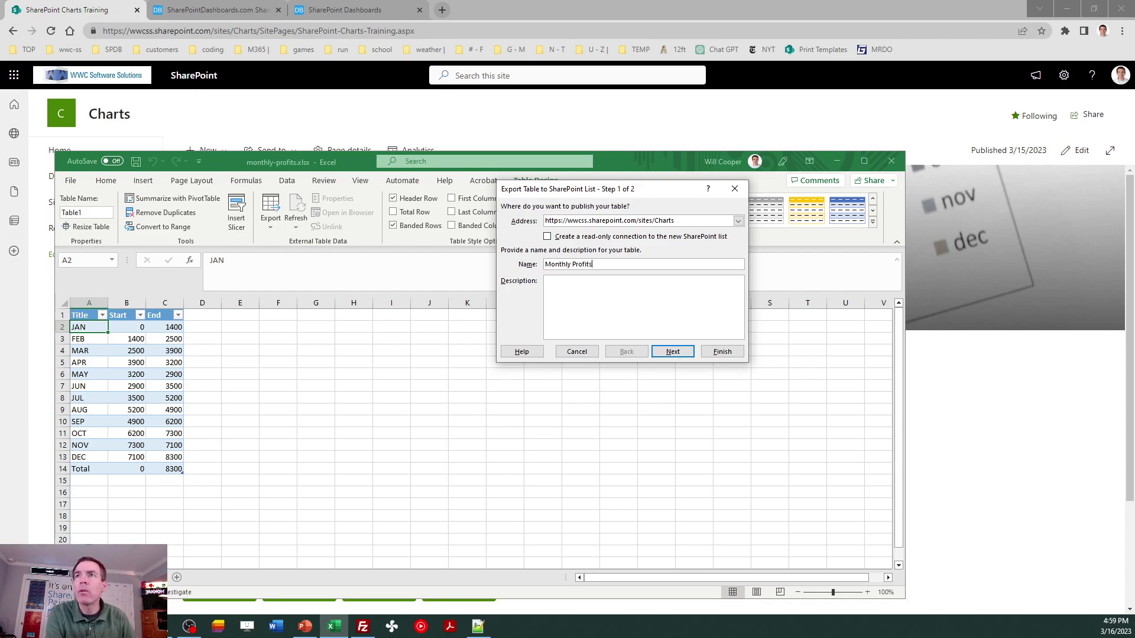
{"action": "left_click", "coordinate": [673, 351]}
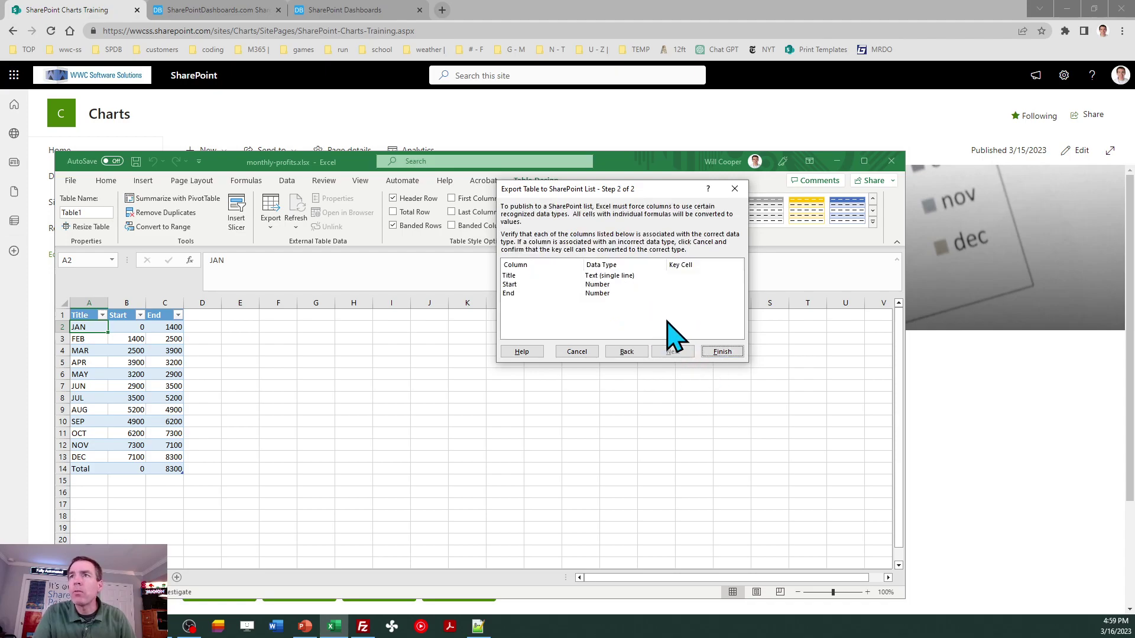
{"action": "left_click", "coordinate": [722, 351]}
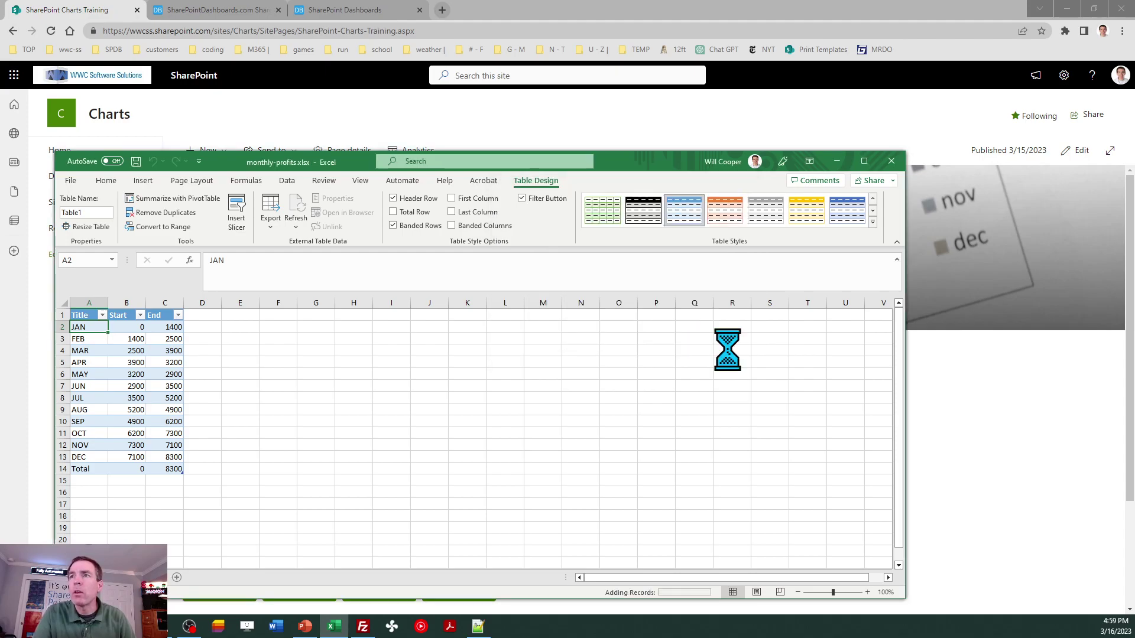
{"action": "left_click", "coordinate": [627, 291]}
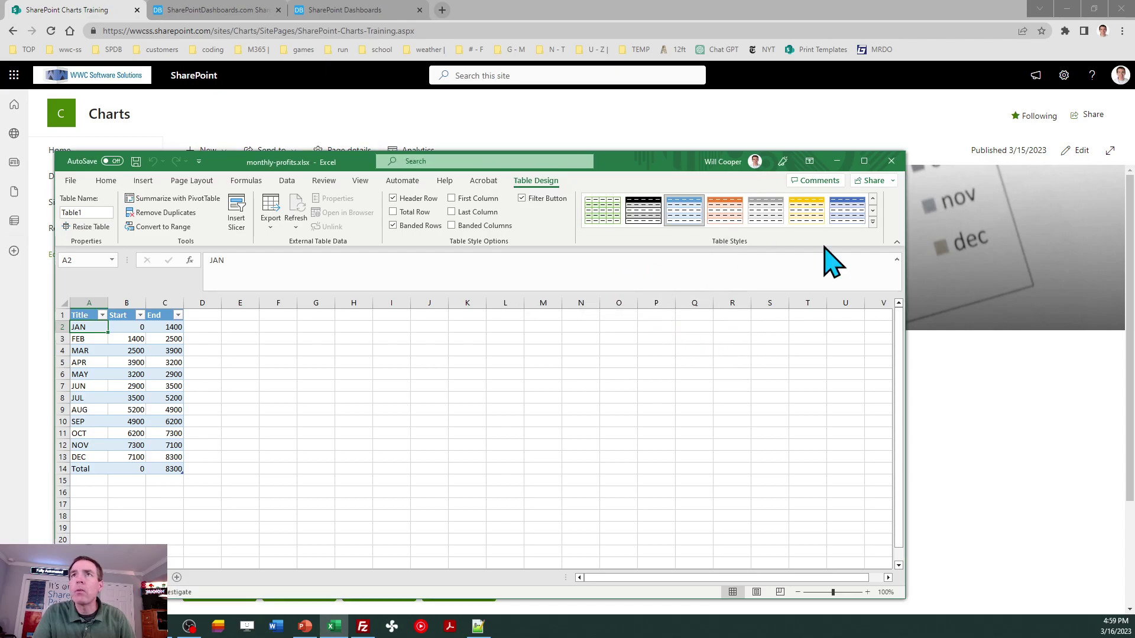
Close the Excel workbook and open the Monthly Profits list from Site contents.
{"action": "left_click", "coordinate": [891, 161]}
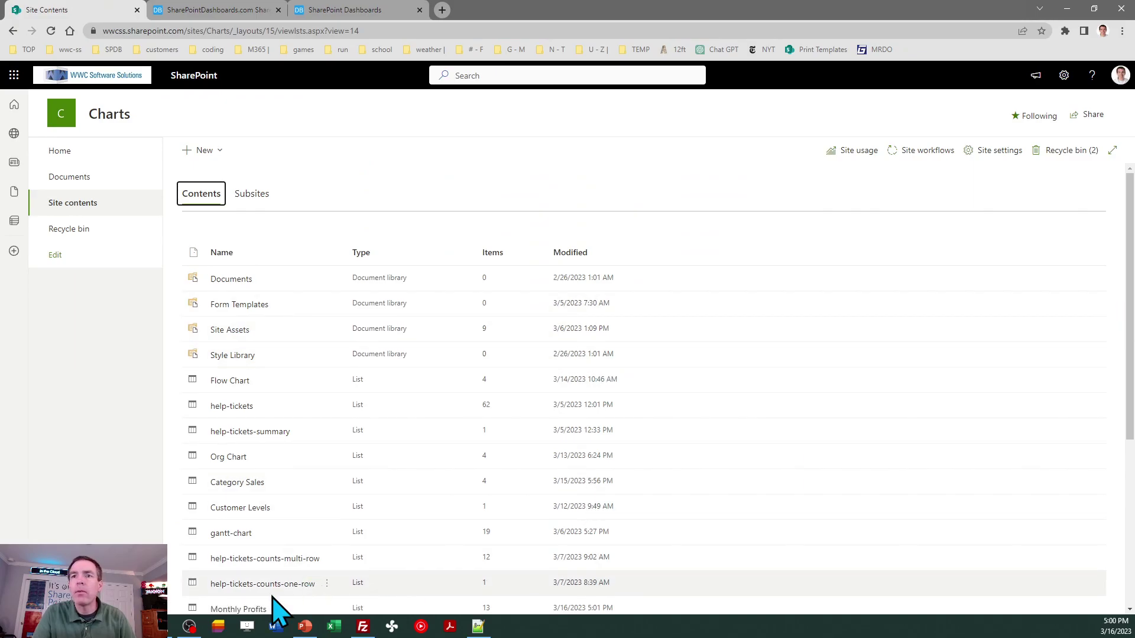
{"action": "left_click", "coordinate": [236, 610]}
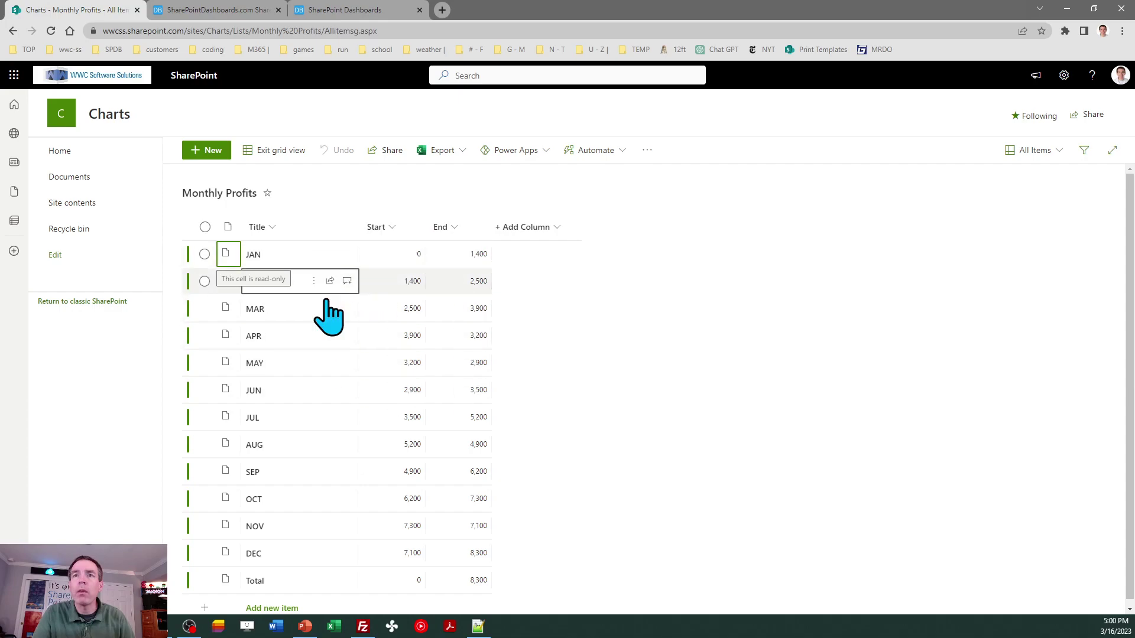
In the list's advanced settings, set Quick property editing to No and List experience to New experience.
{"action": "left_click", "coordinate": [1064, 76]}
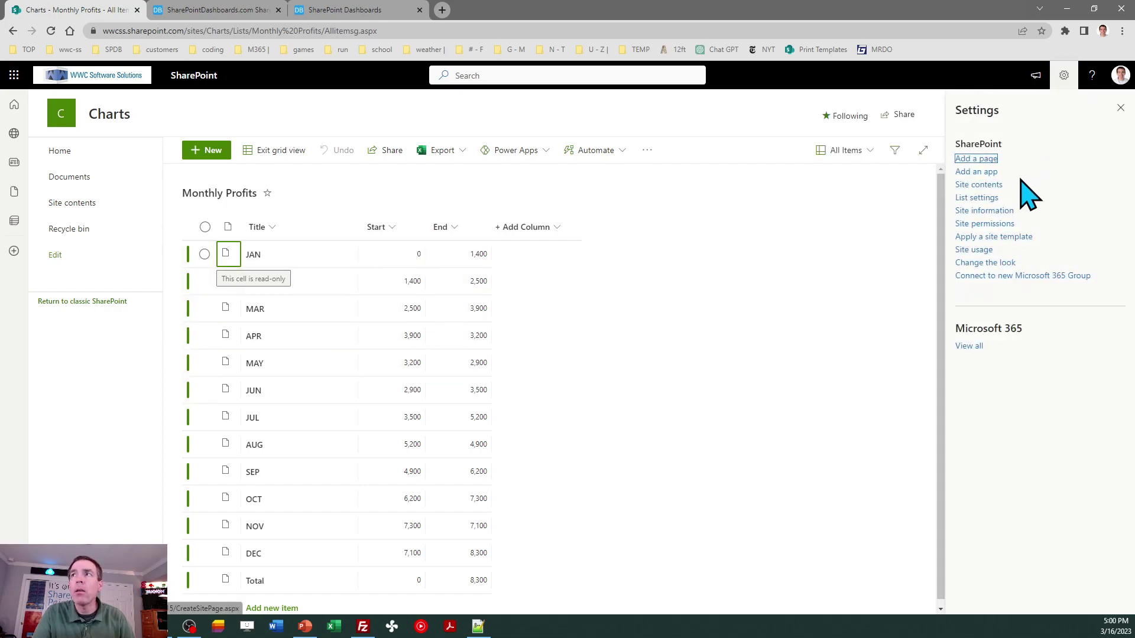
{"action": "left_click", "coordinate": [976, 198]}
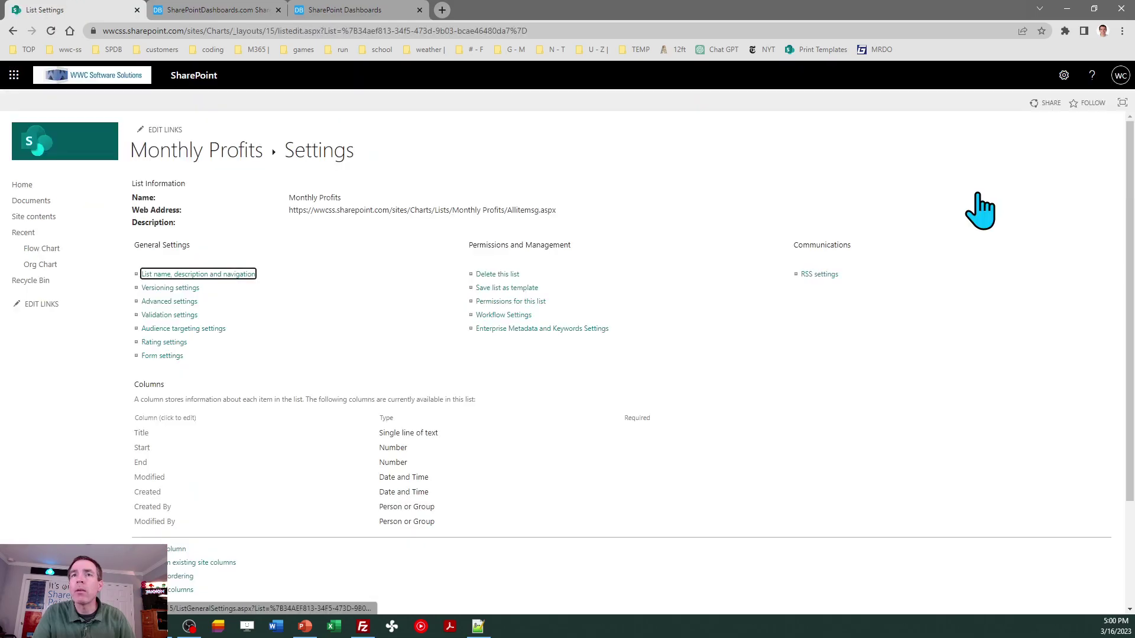
{"action": "left_click", "coordinate": [175, 302]}
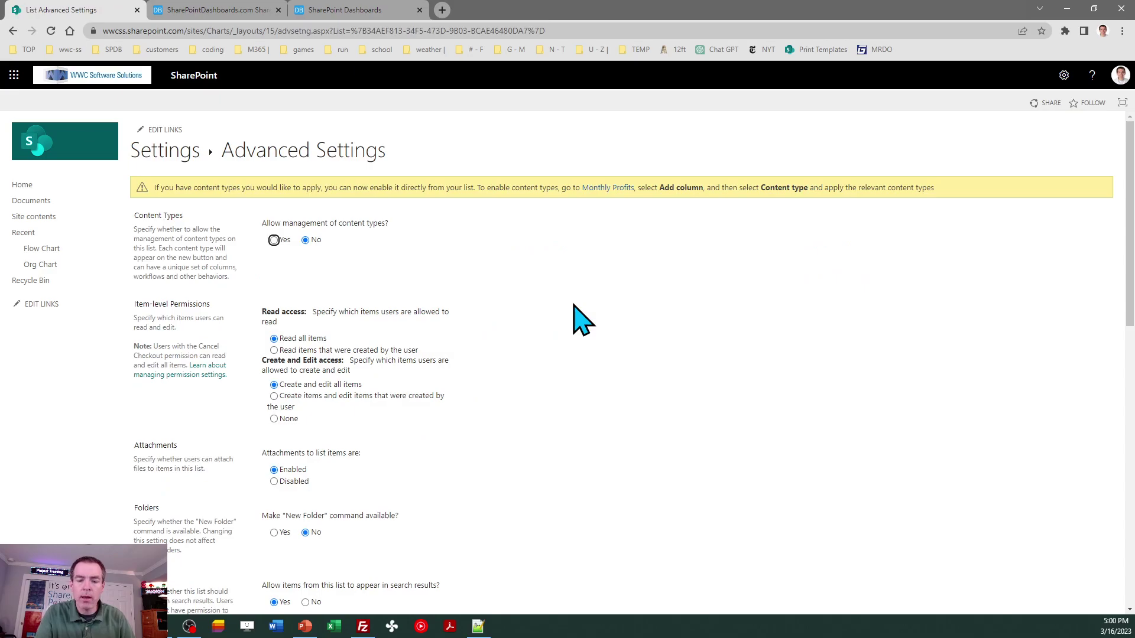
{"action": "scroll", "coordinate": [582, 319], "scroll_direction": "down", "scroll_amount": 15}
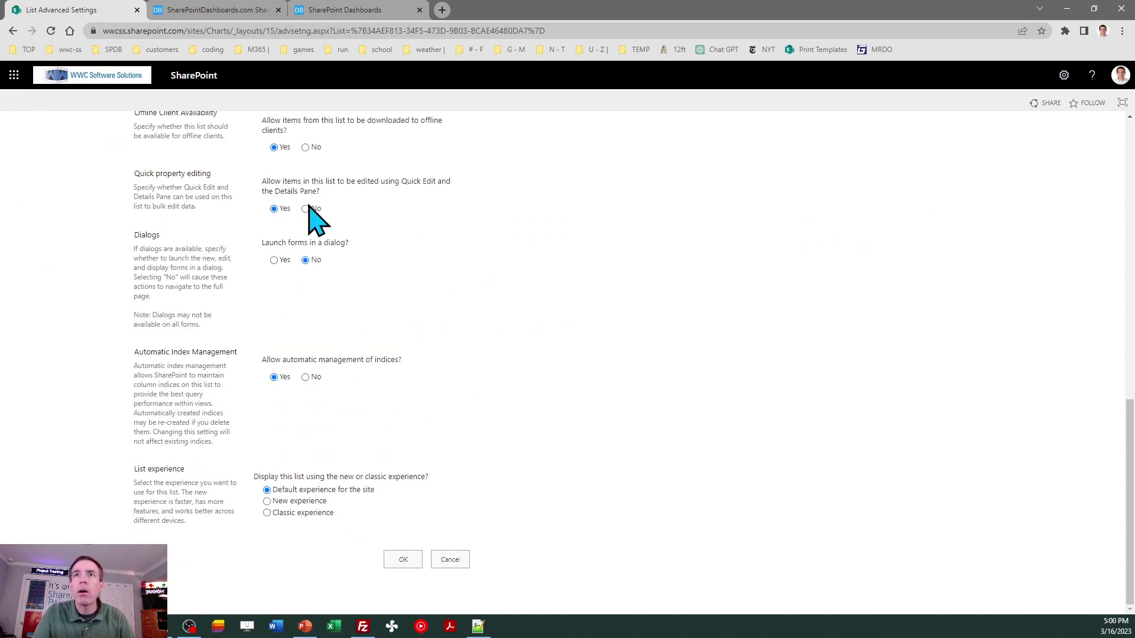
{"action": "left_click", "coordinate": [306, 209]}
{"action": "left_click_drag", "start_coordinate": [213, 176], "coordinate": [129, 179]}
{"action": "left_click", "coordinate": [217, 183]}
{"action": "left_click", "coordinate": [267, 501]}
{"action": "left_click", "coordinate": [402, 561]}
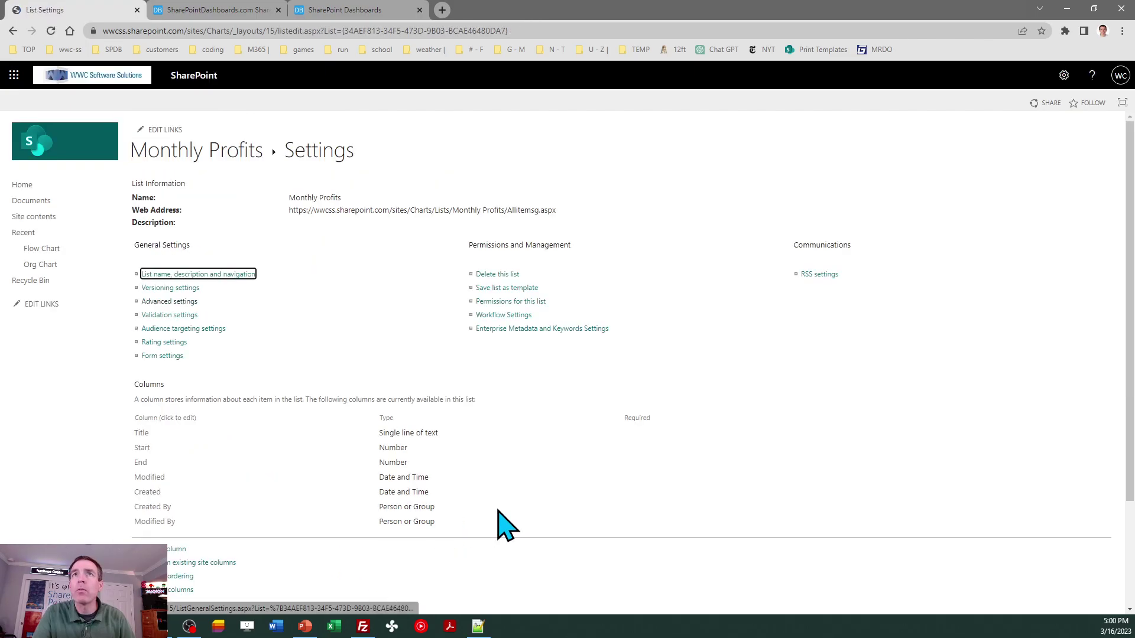
{"action": "left_click", "coordinate": [180, 154]}
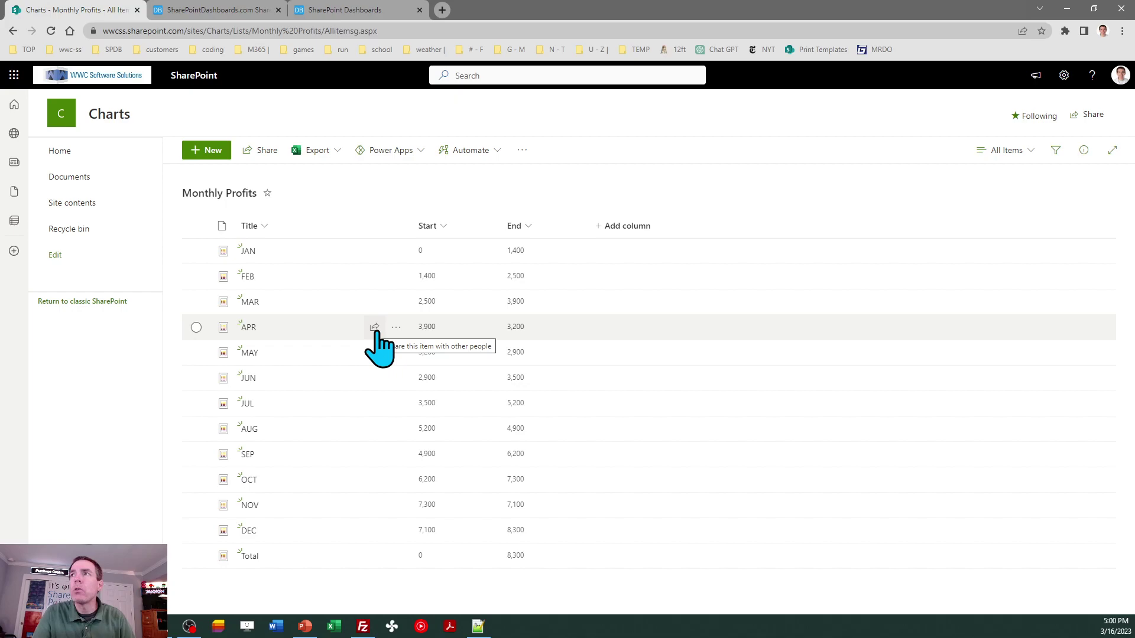
Resave the All Items view with Type, Title, Start and End columns, then close the duplicate tab.
{"action": "left_click", "coordinate": [999, 150]}
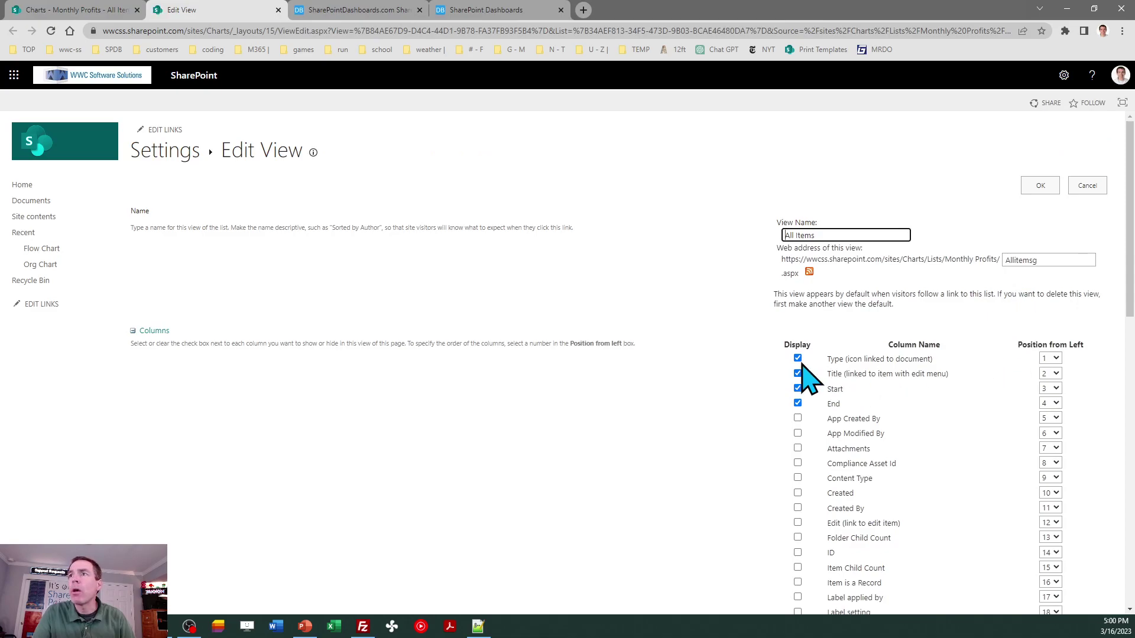
{"action": "left_click", "coordinate": [1039, 187]}
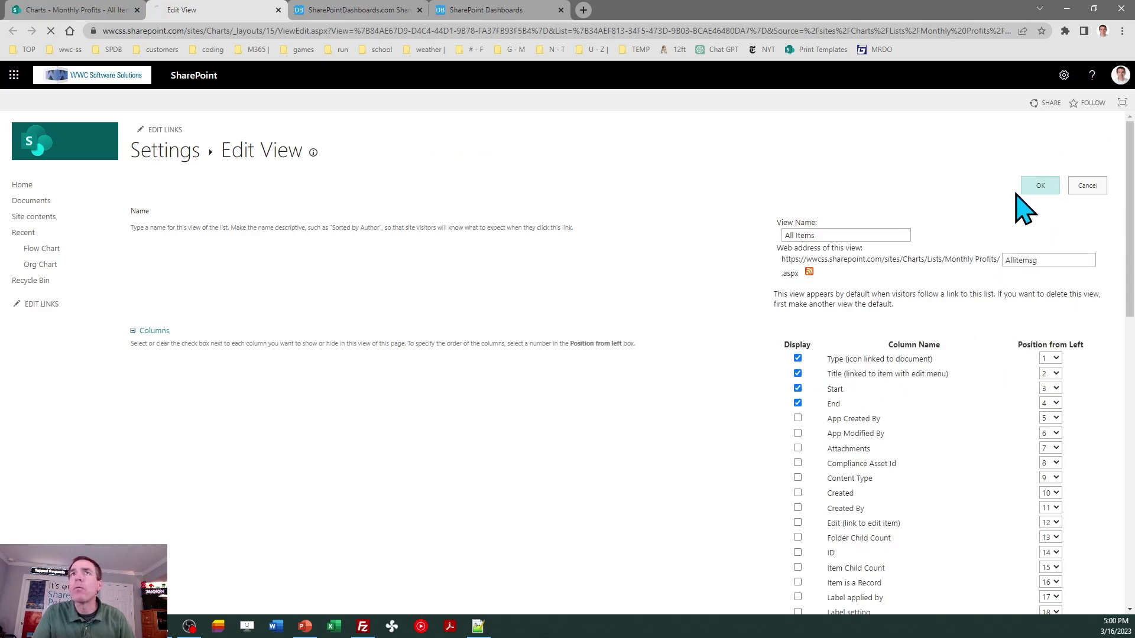
{"action": "left_click", "coordinate": [137, 9]}
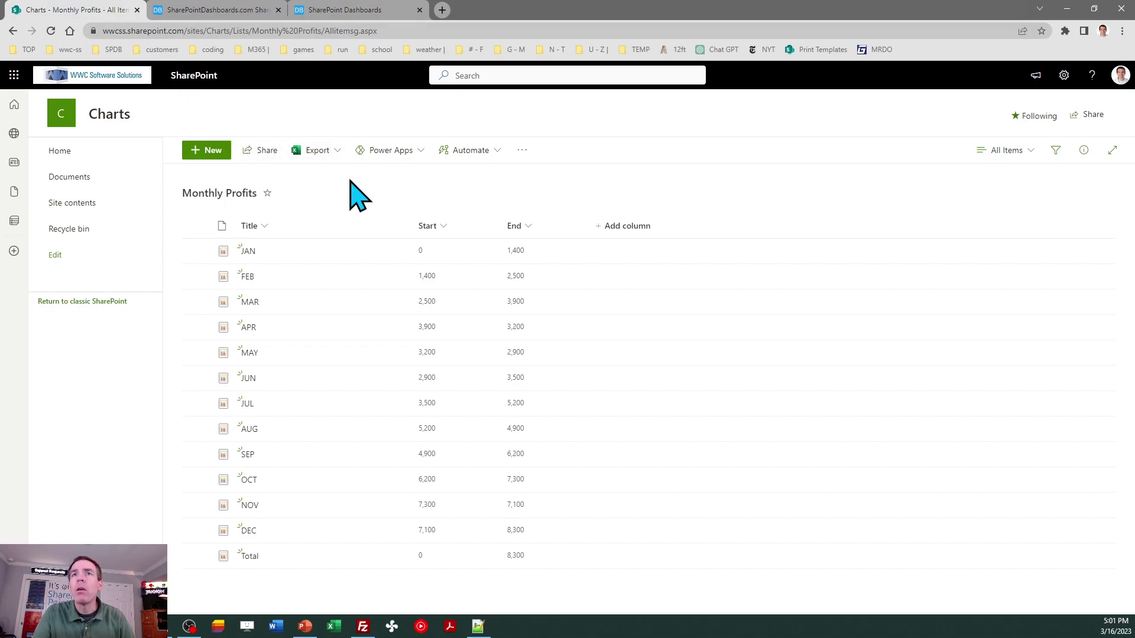
Save the current Monthly Profits view as a public view named Waterfall.
{"action": "left_click", "coordinate": [51, 31]}
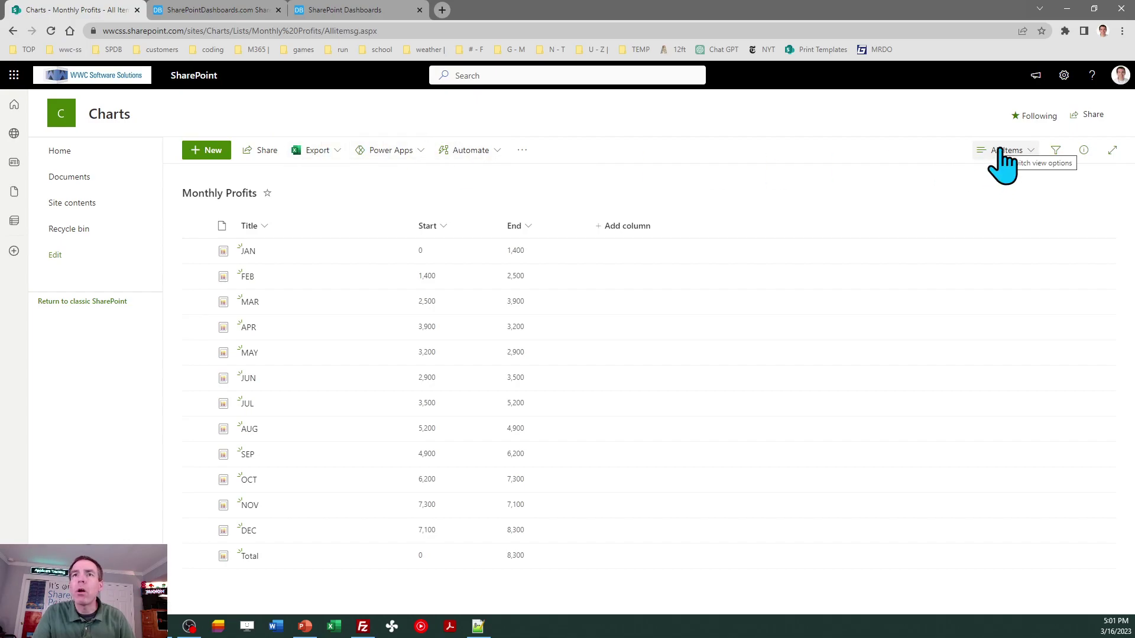
{"action": "left_click", "coordinate": [1003, 151]}
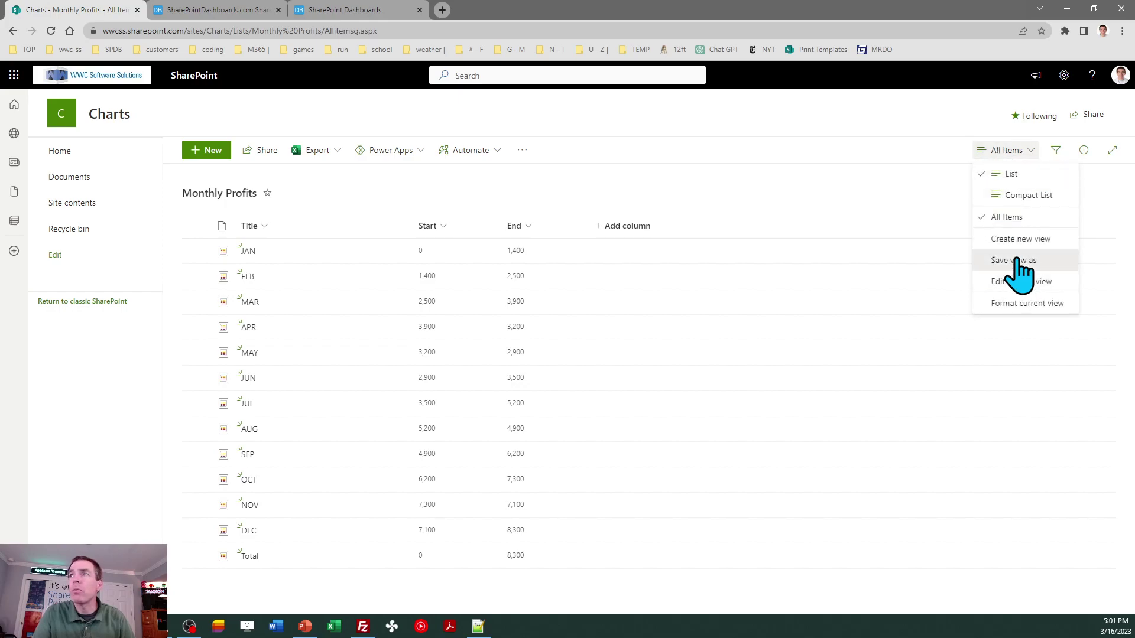
{"action": "left_click", "coordinate": [1018, 259]}
{"action": "left_click_drag", "start_coordinate": [543, 336], "coordinate": [500, 336]}
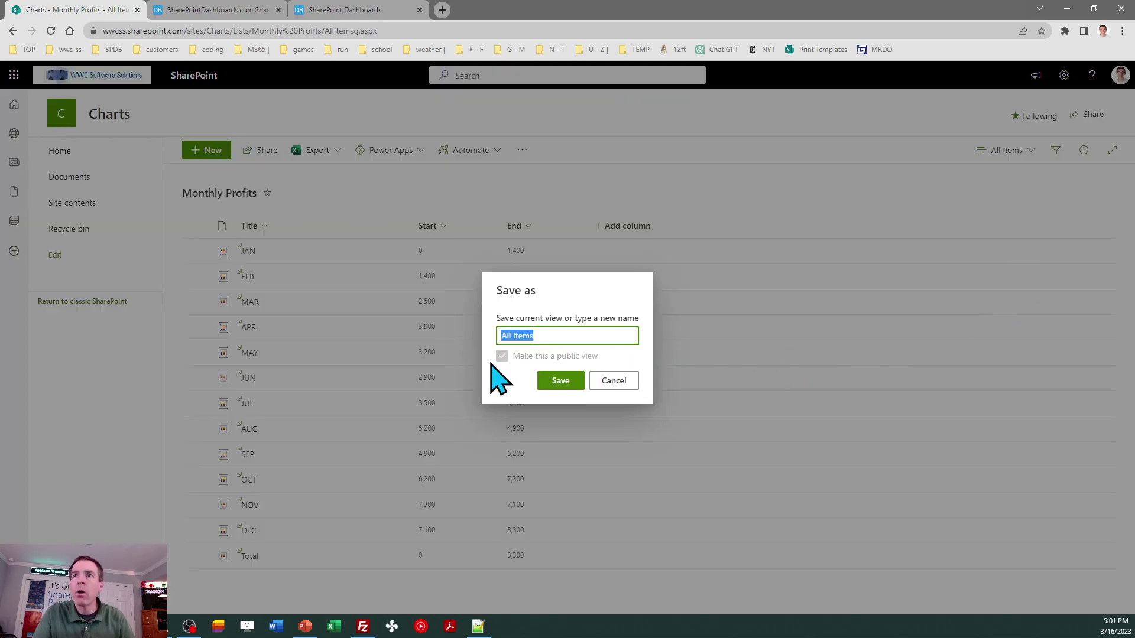
{"action": "type", "text": "Waterfall"}
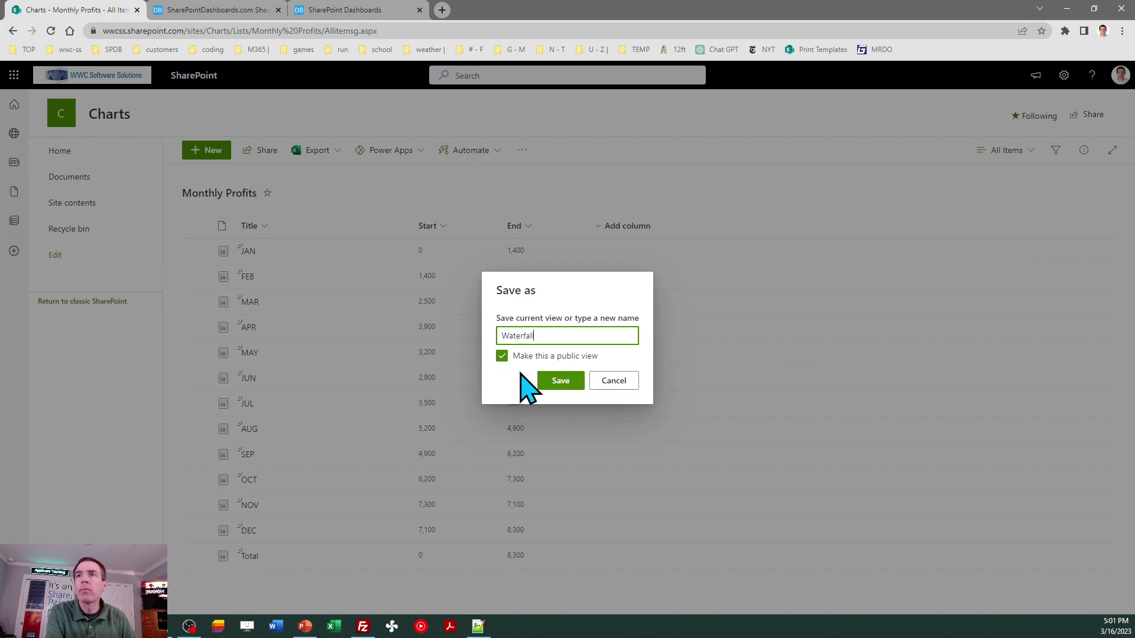
{"action": "left_click", "coordinate": [562, 382]}
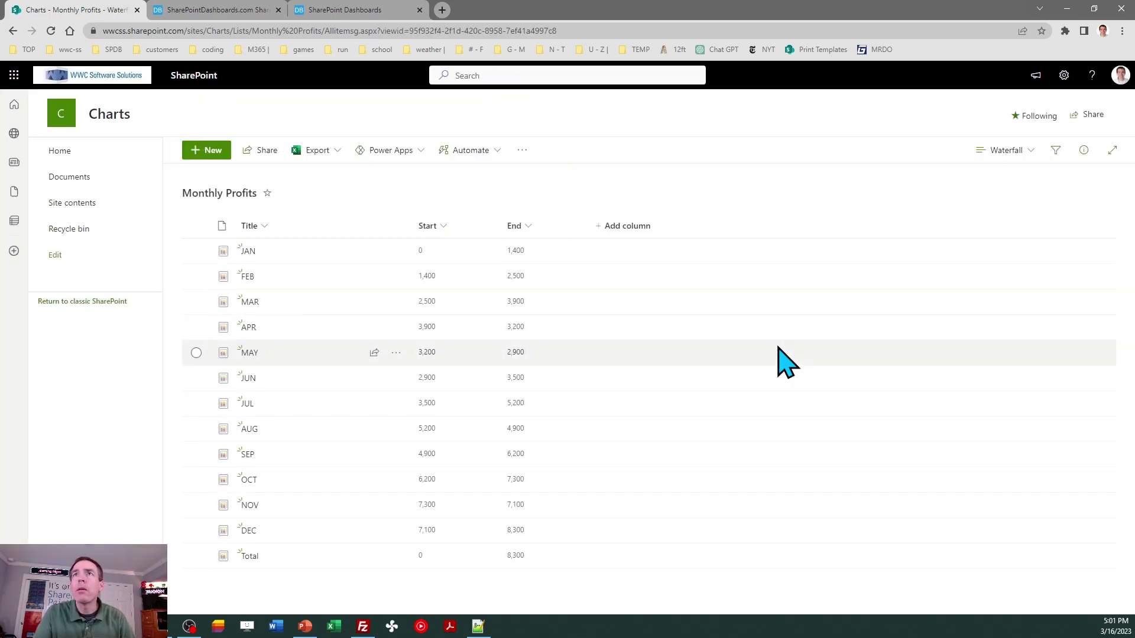
Confirm the Waterfall view settings, copy its Waterfall.aspx address, and return to Charts Training home.
{"action": "left_click", "coordinate": [1006, 150]}
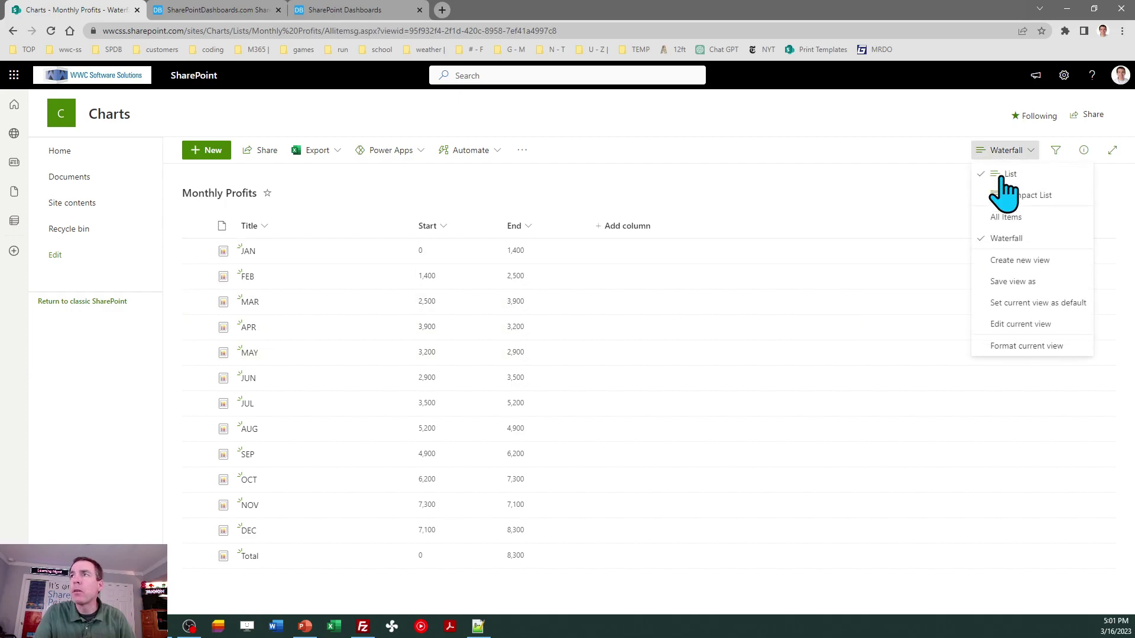
{"action": "left_click", "coordinate": [1021, 324]}
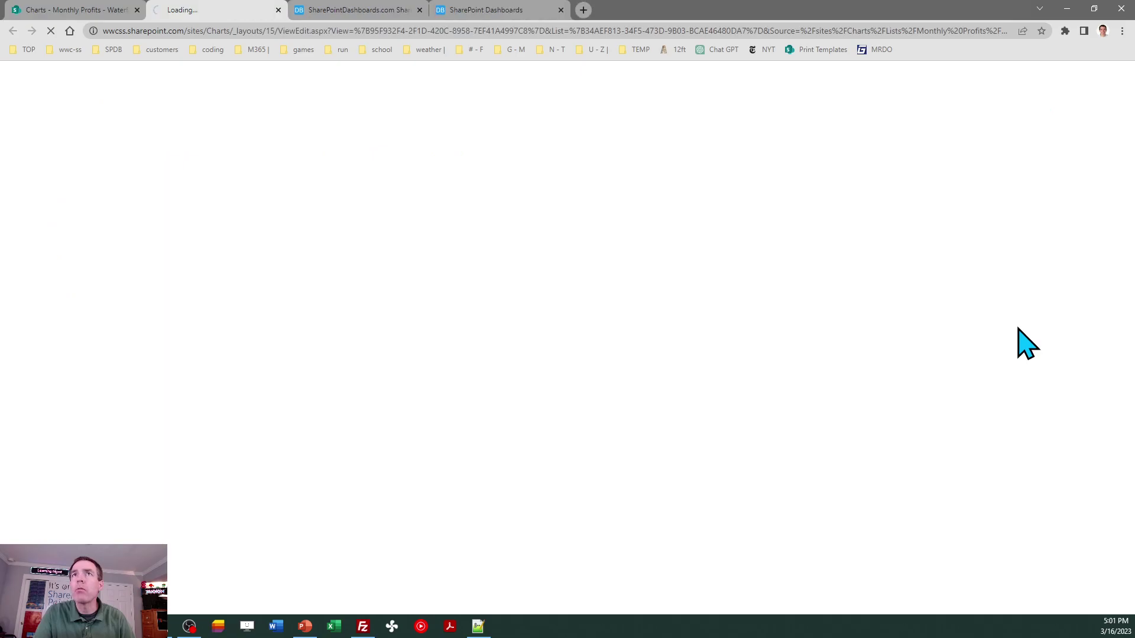
{"action": "left_click", "coordinate": [1043, 186]}
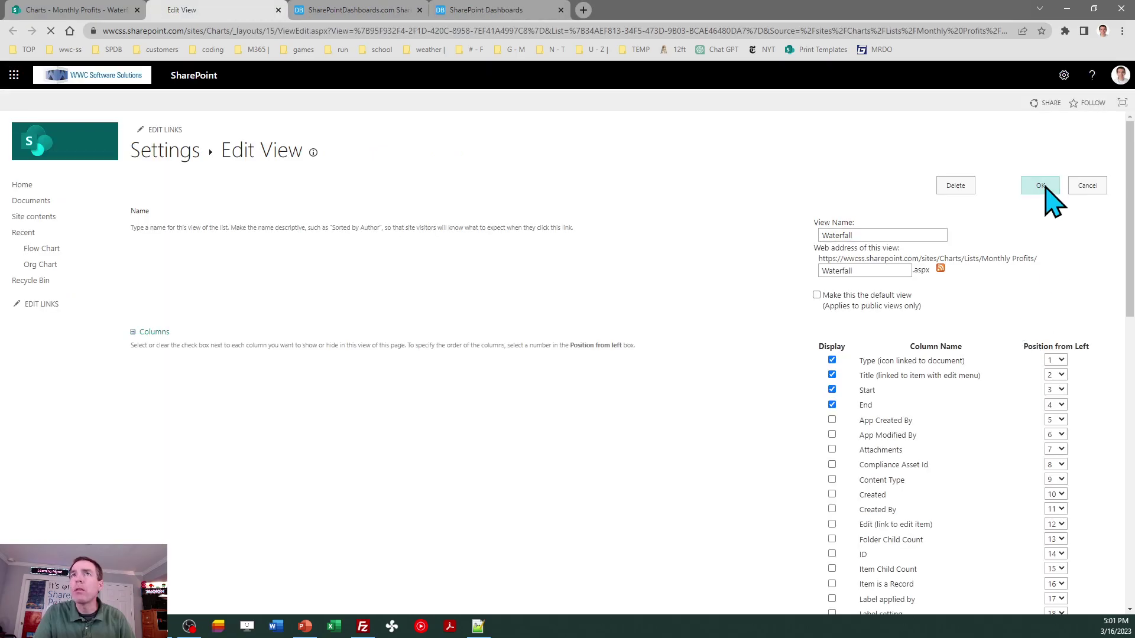
{"action": "left_click", "coordinate": [389, 30]}
{"action": "key", "text": "ctrl+c"}
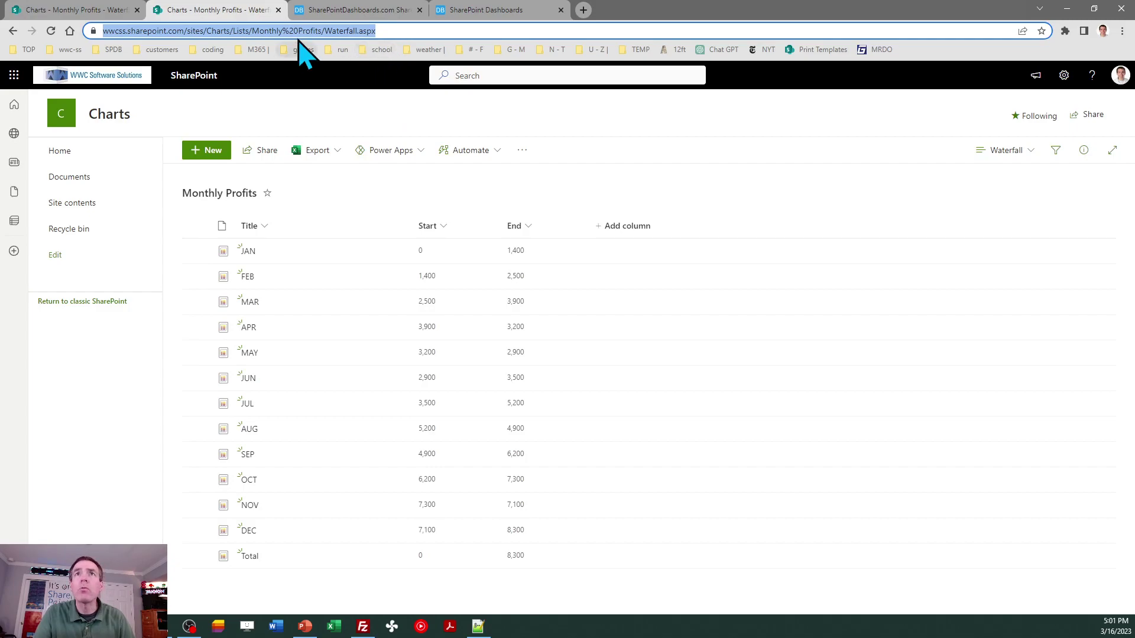
{"action": "left_click", "coordinate": [136, 10]}
{"action": "left_click", "coordinate": [75, 155]}
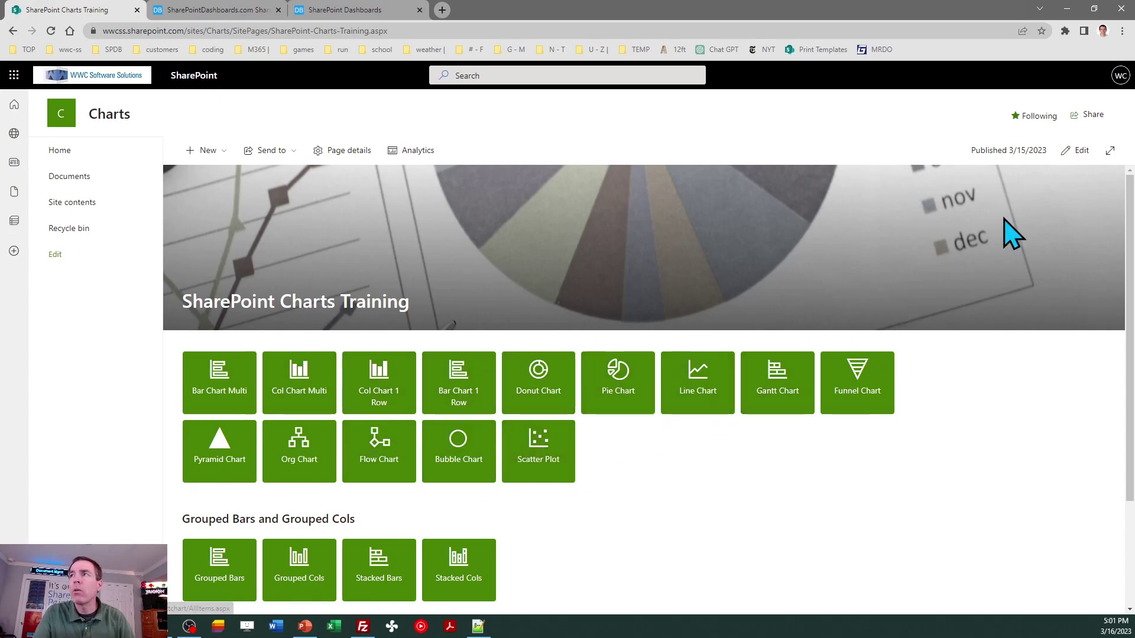
Edit the home page and add a quick link from the copied Waterfall view address.
{"action": "left_click", "coordinate": [1080, 151]}
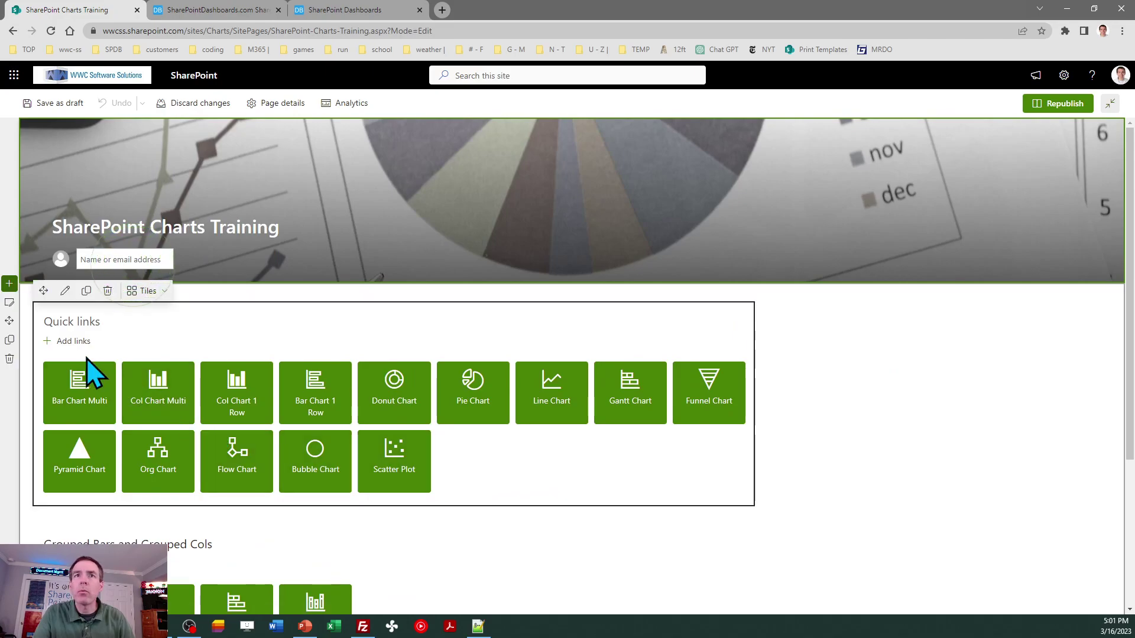
{"action": "left_click", "coordinate": [74, 342]}
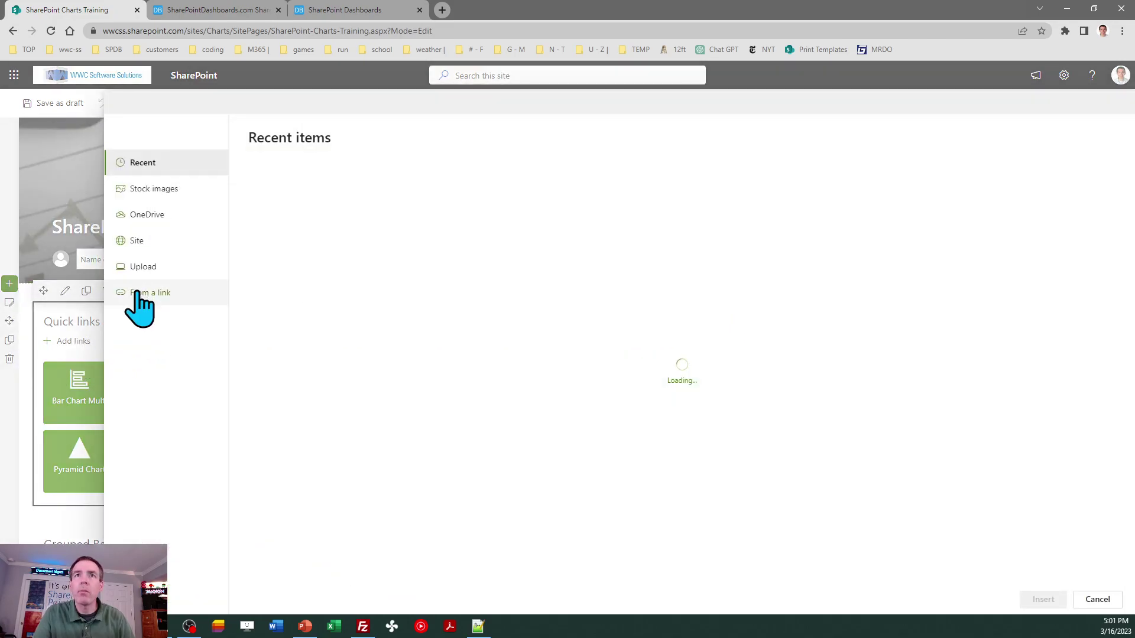
{"action": "left_click", "coordinate": [142, 293]}
{"action": "key", "text": "ctrl+v"}
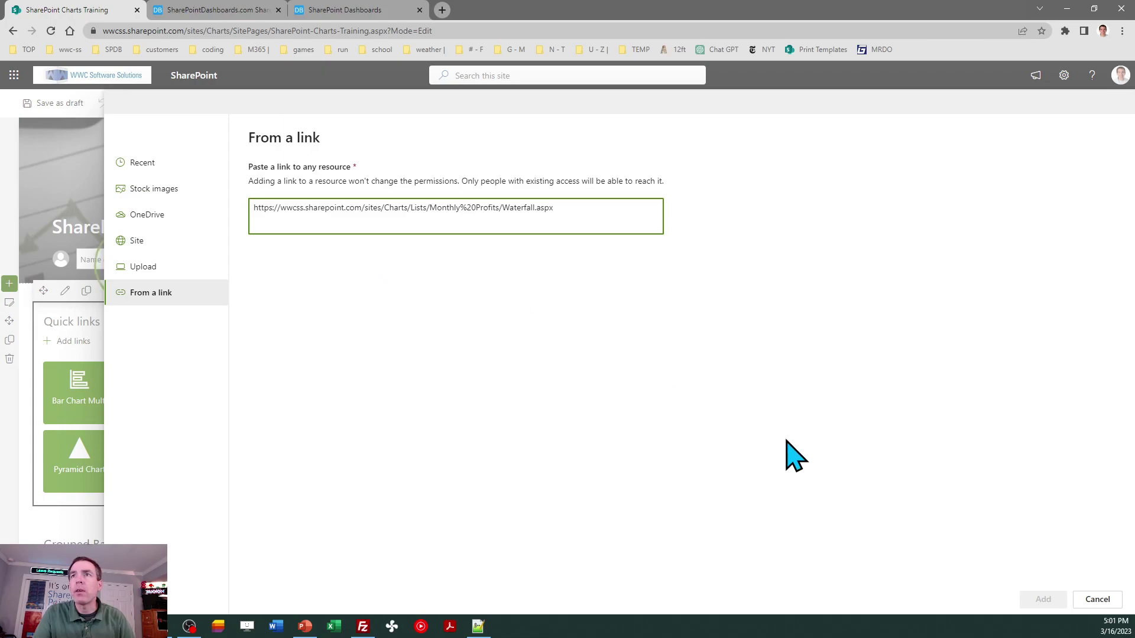
{"action": "left_click", "coordinate": [1031, 600]}
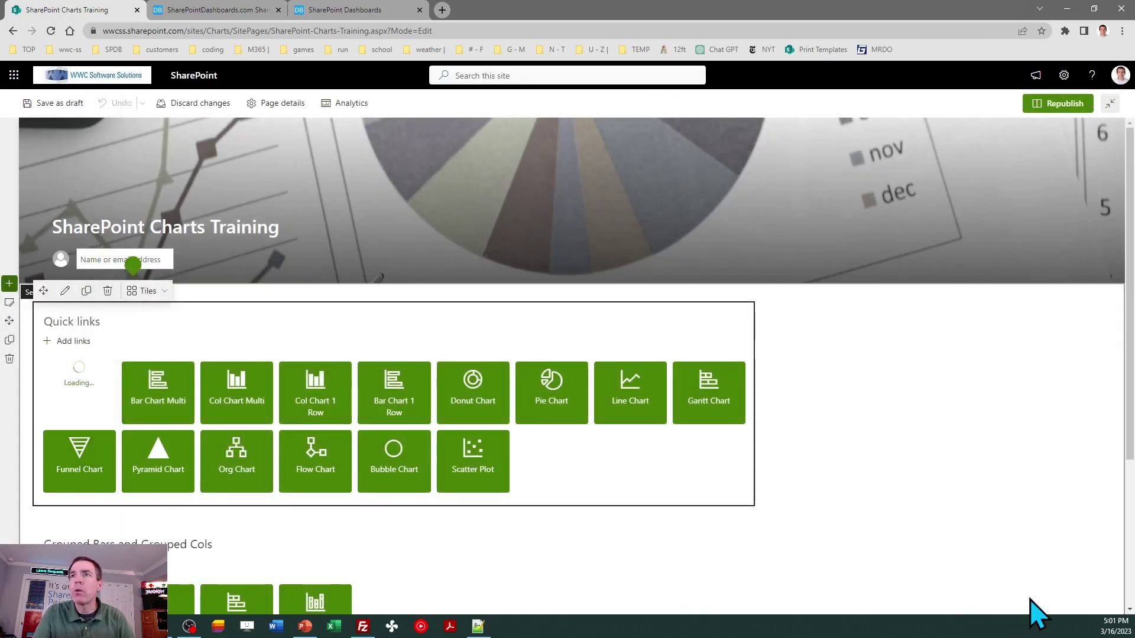
Retitle the new link Waterfall and set its thumbnail to Icon.
{"action": "left_click", "coordinate": [1012, 226]}
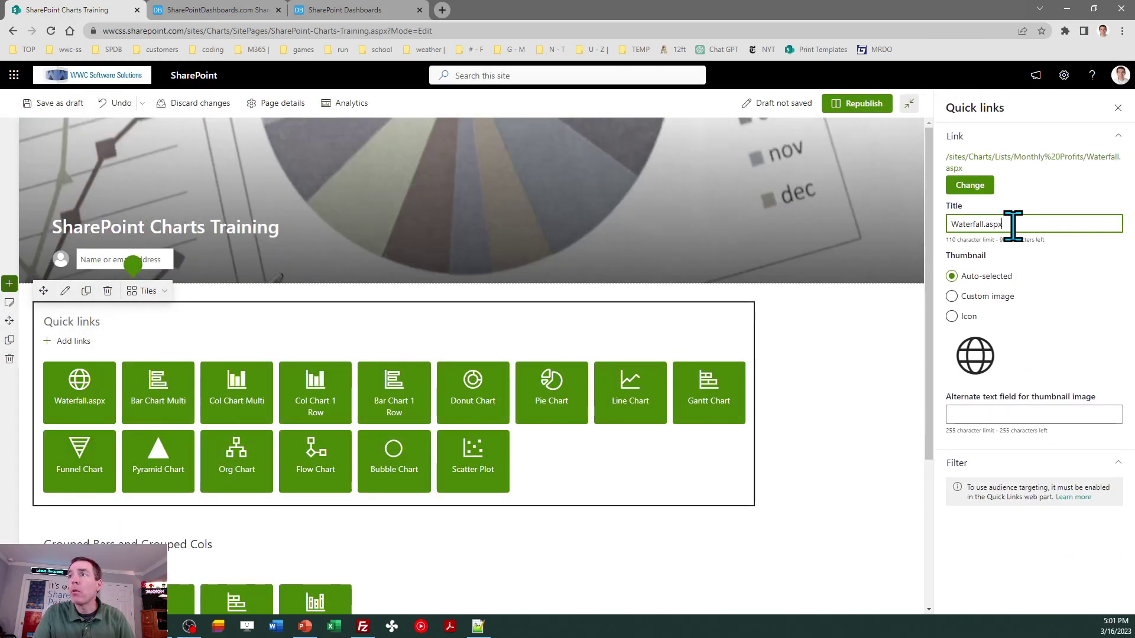
{"action": "key", "text": "BackSpace"}
{"action": "key", "text": "BackSpace"}
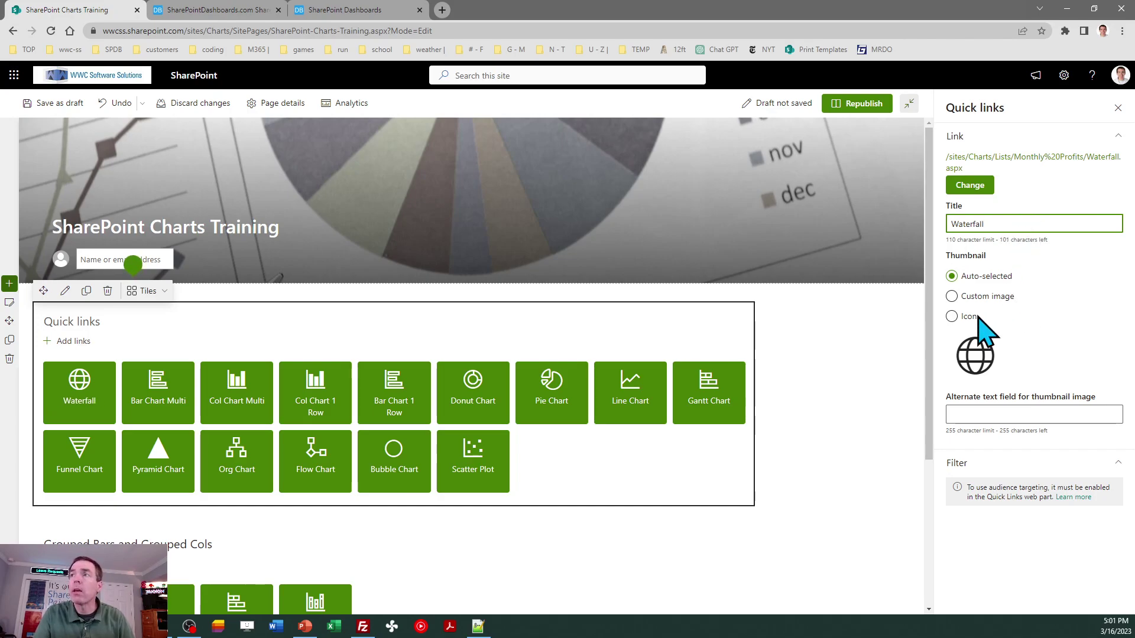
{"action": "left_click", "coordinate": [953, 317]}
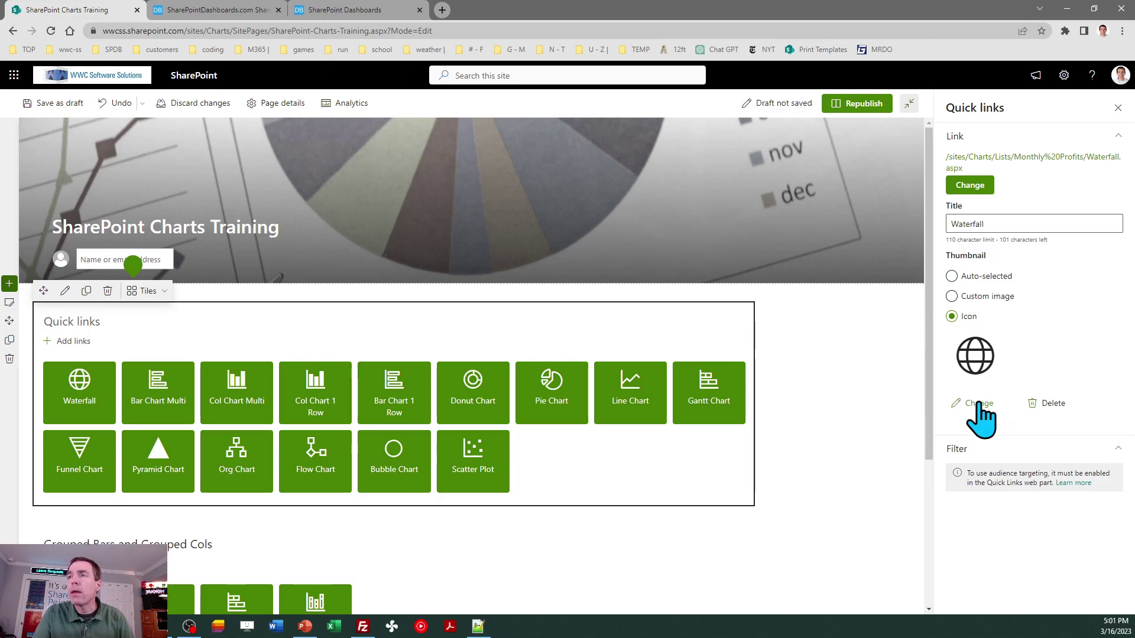
Replace the link's globe icon with barchartverticalfill, found by searching 'chart'.
{"action": "left_click", "coordinate": [980, 406]}
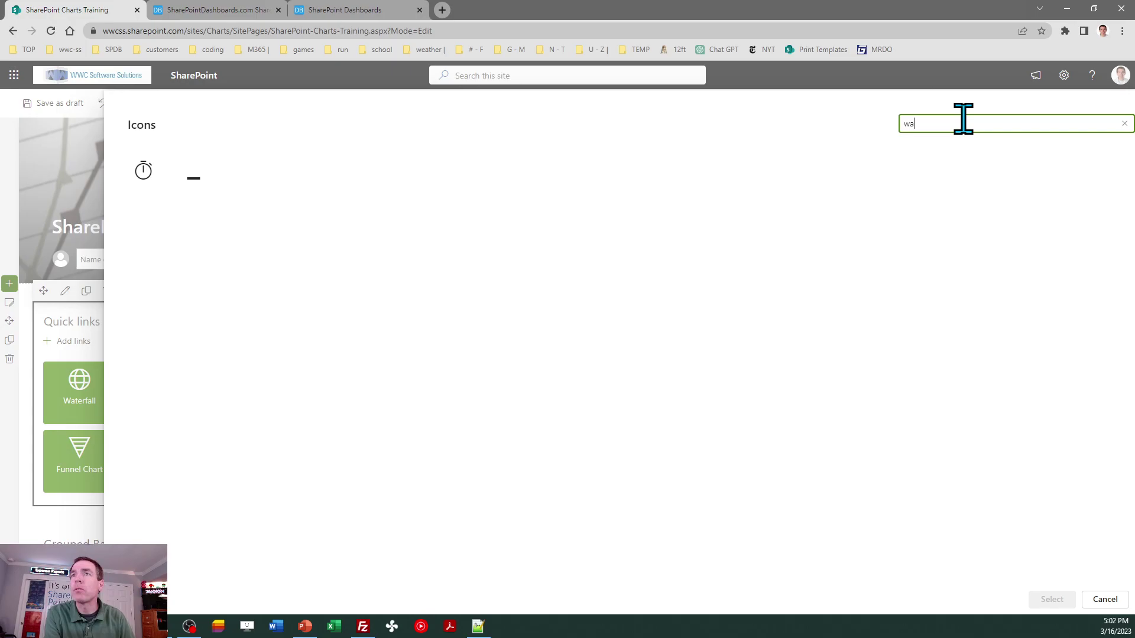
{"action": "type", "text": "c"}
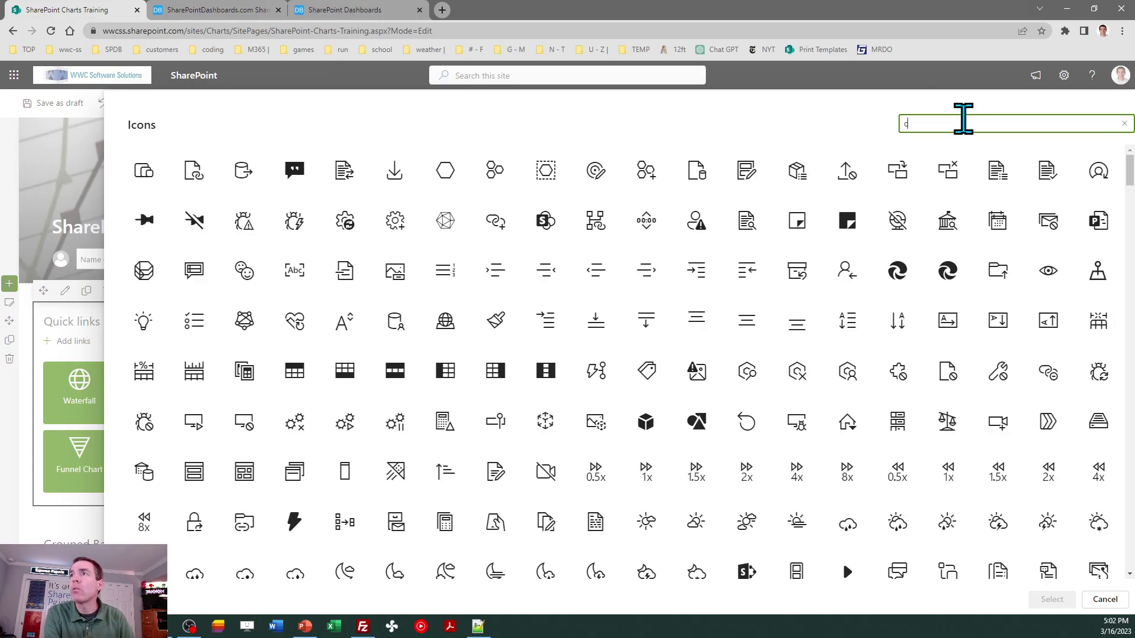
{"action": "type", "text": "hart"}
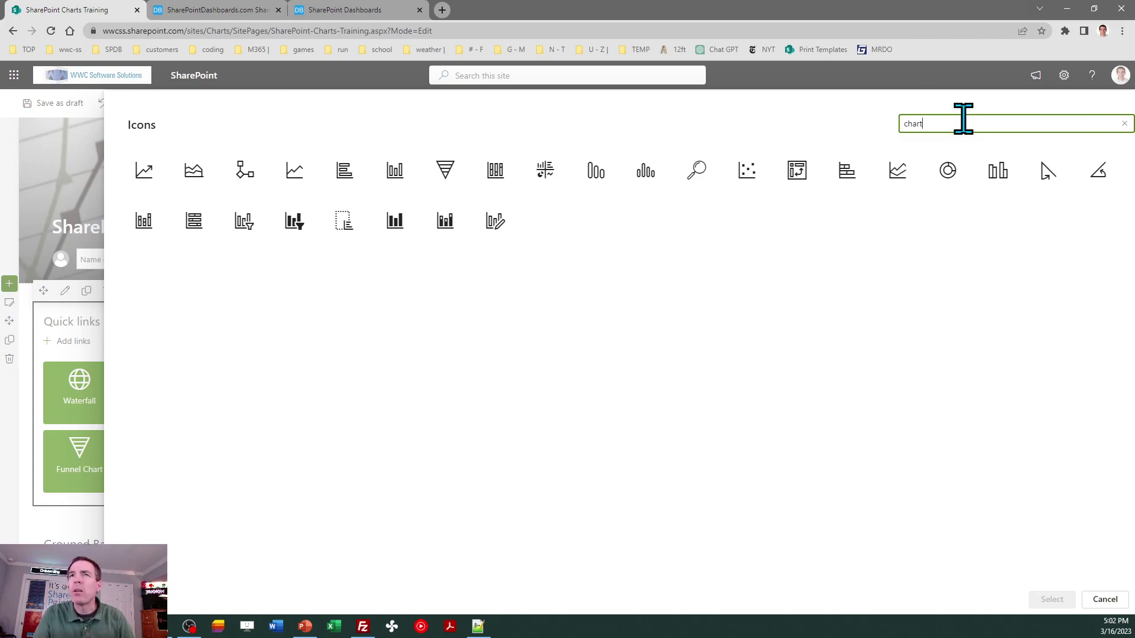
{"action": "left_click", "coordinate": [397, 220]}
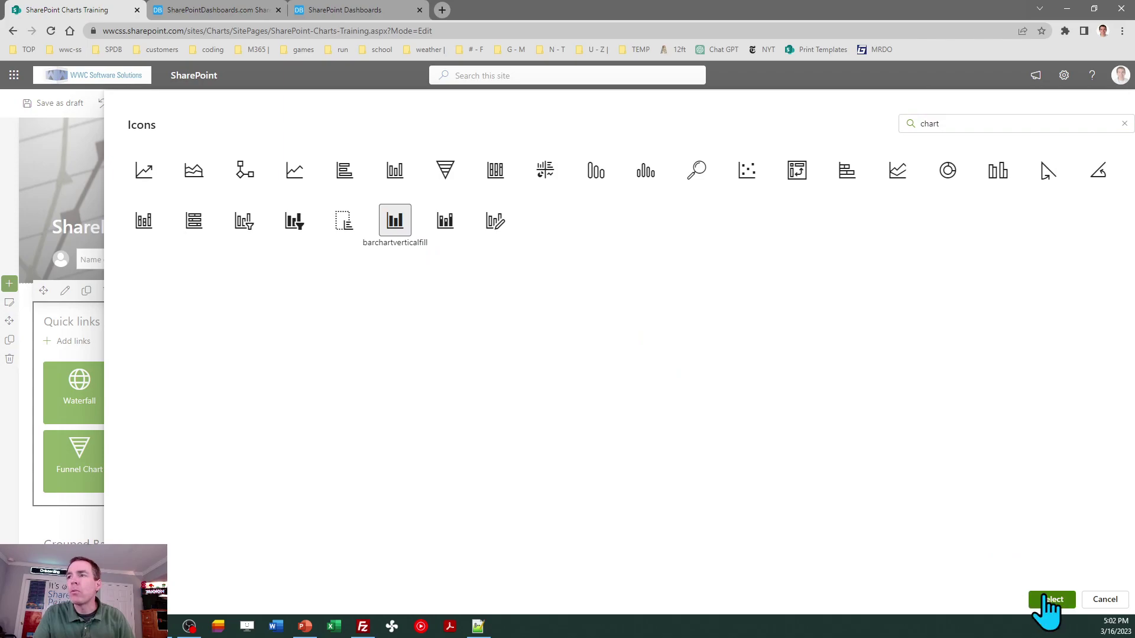
{"action": "left_click", "coordinate": [1045, 600]}
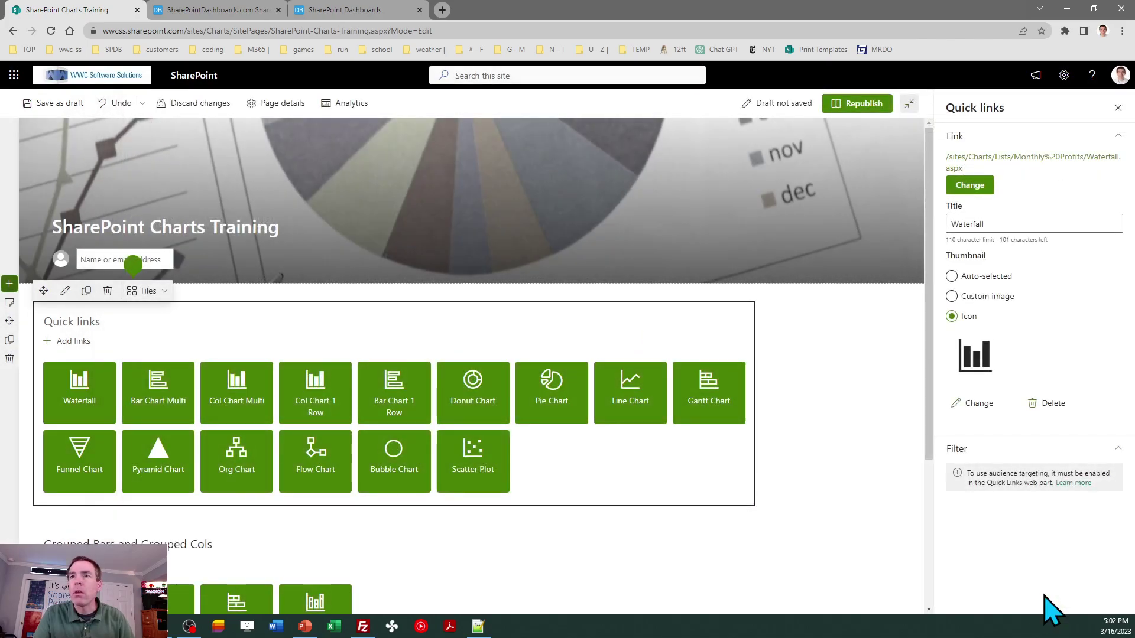
Move the Waterfall tile after Scatter Plot and republish the Charts Training page.
{"action": "left_click", "coordinate": [1118, 109]}
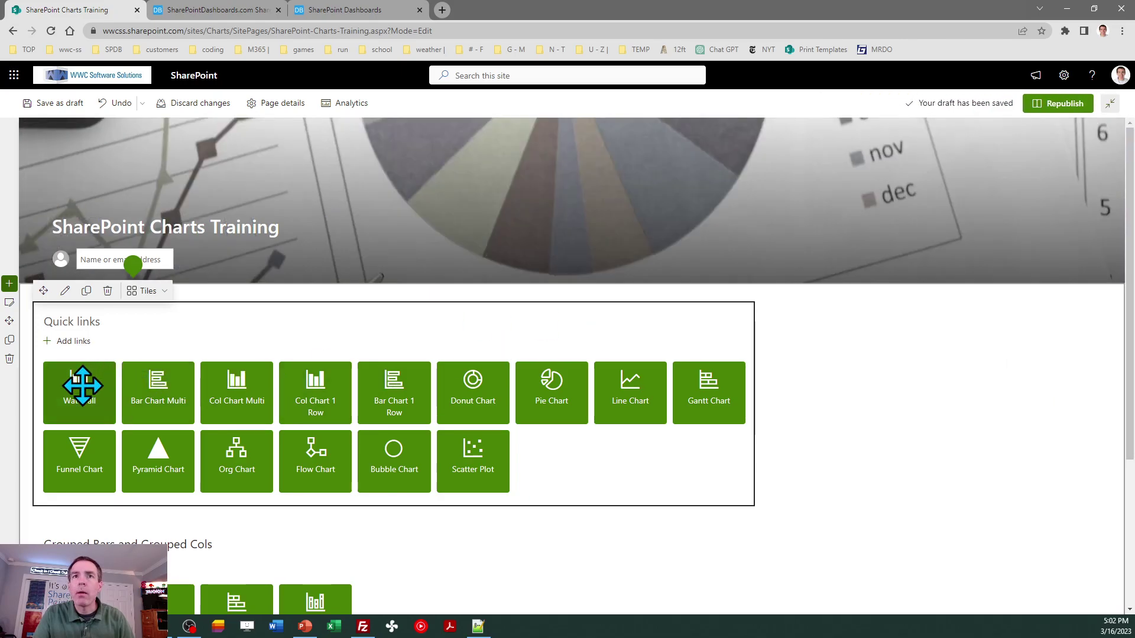
{"action": "left_click_drag", "start_coordinate": [90, 387], "coordinate": [518, 473]}
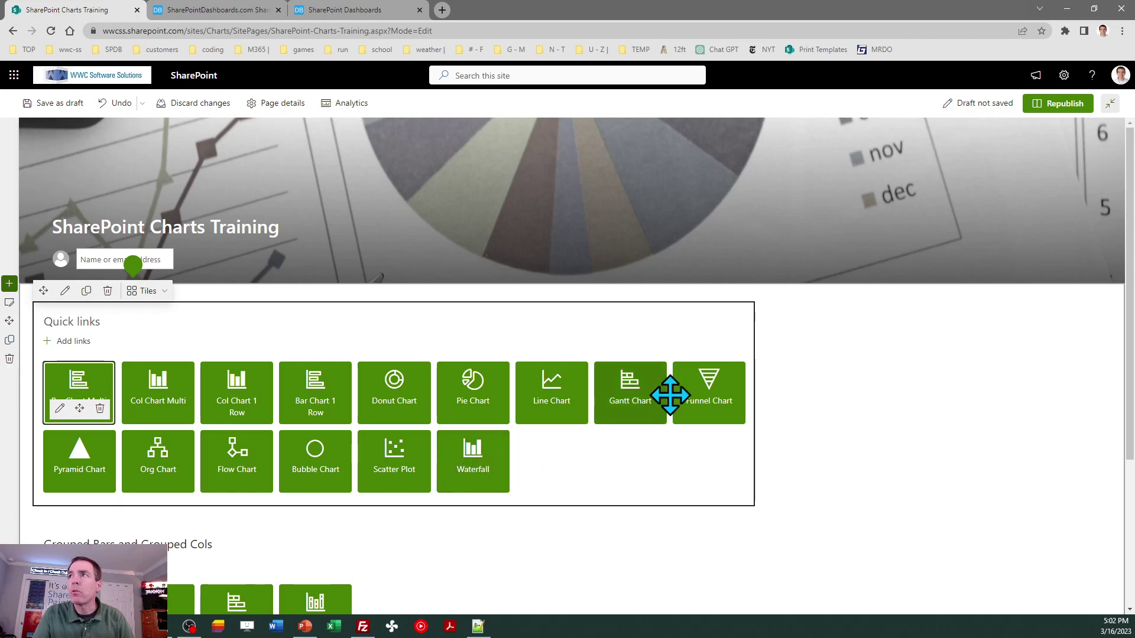
{"action": "left_click", "coordinate": [1067, 112]}
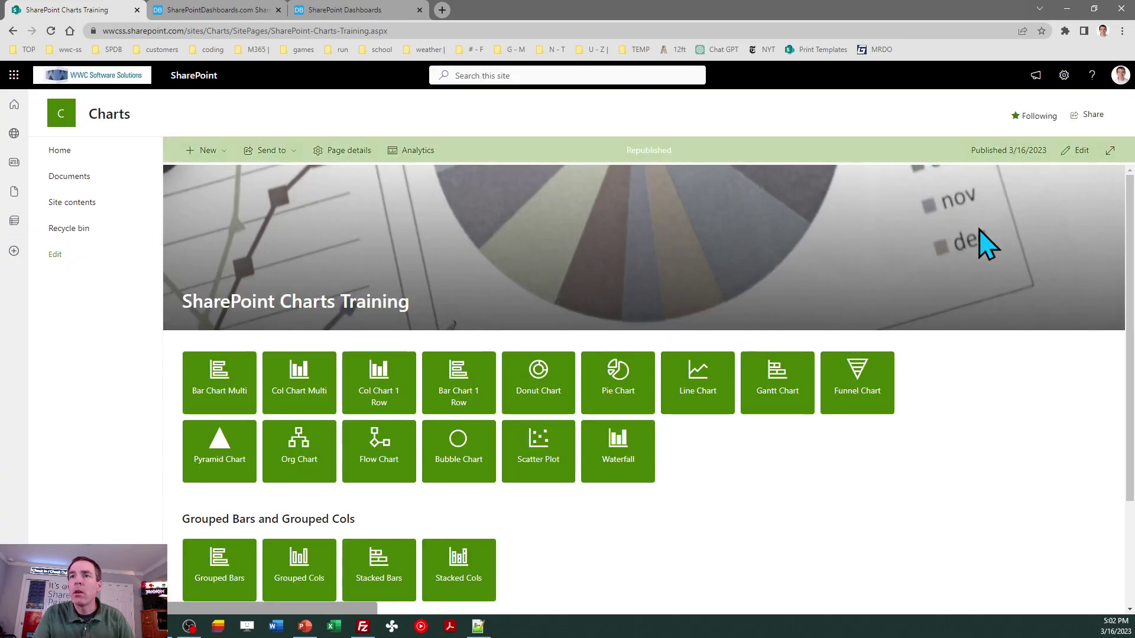
Hide the Type column in the Waterfall view, then go to the SharePointDashboards.com tab.
{"action": "left_click", "coordinate": [620, 463]}
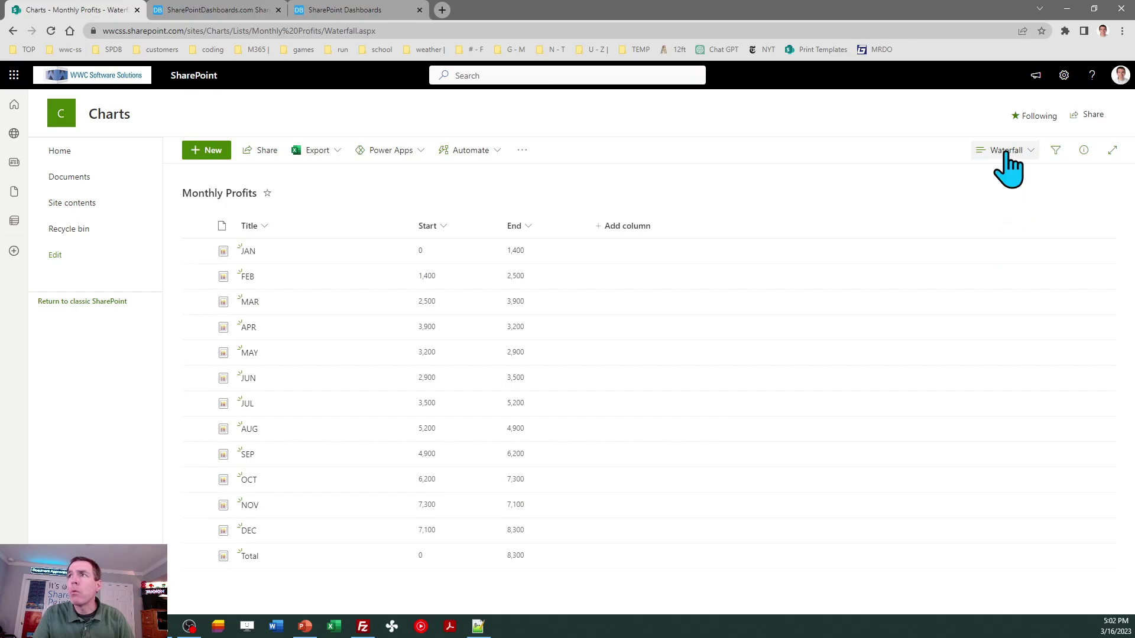
{"action": "left_click", "coordinate": [638, 227]}
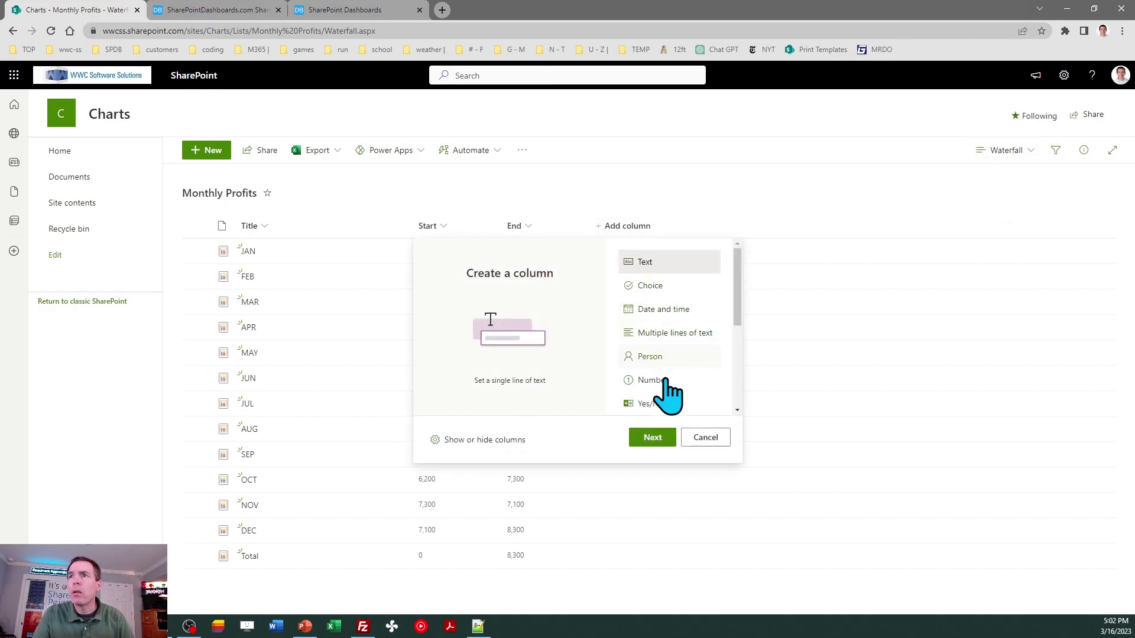
{"action": "left_click", "coordinate": [480, 443]}
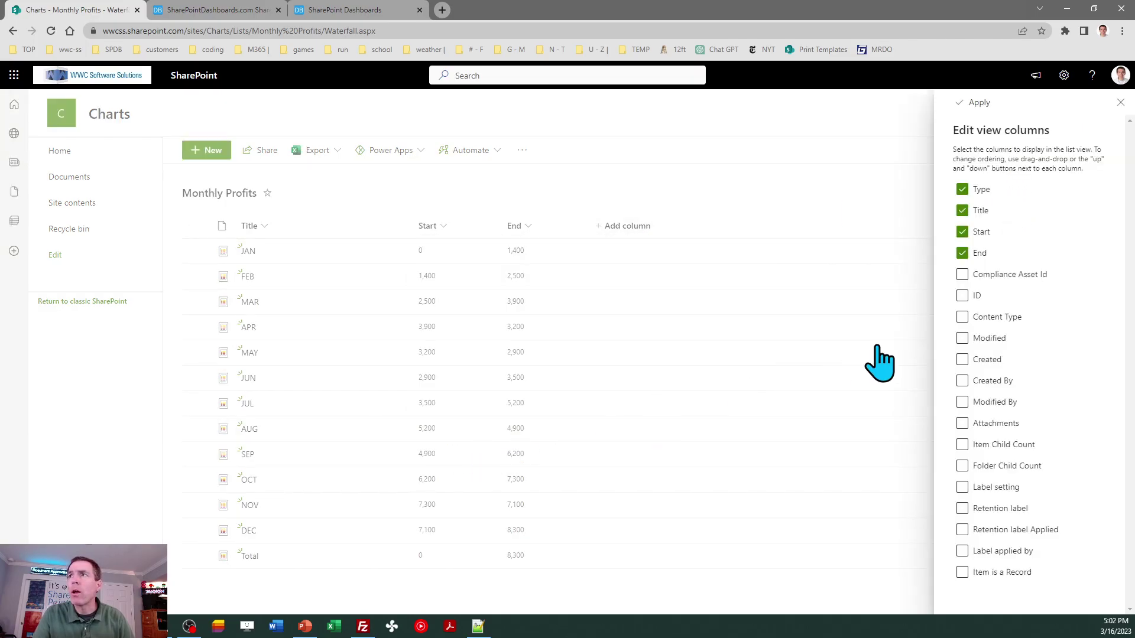
{"action": "left_click", "coordinate": [962, 190]}
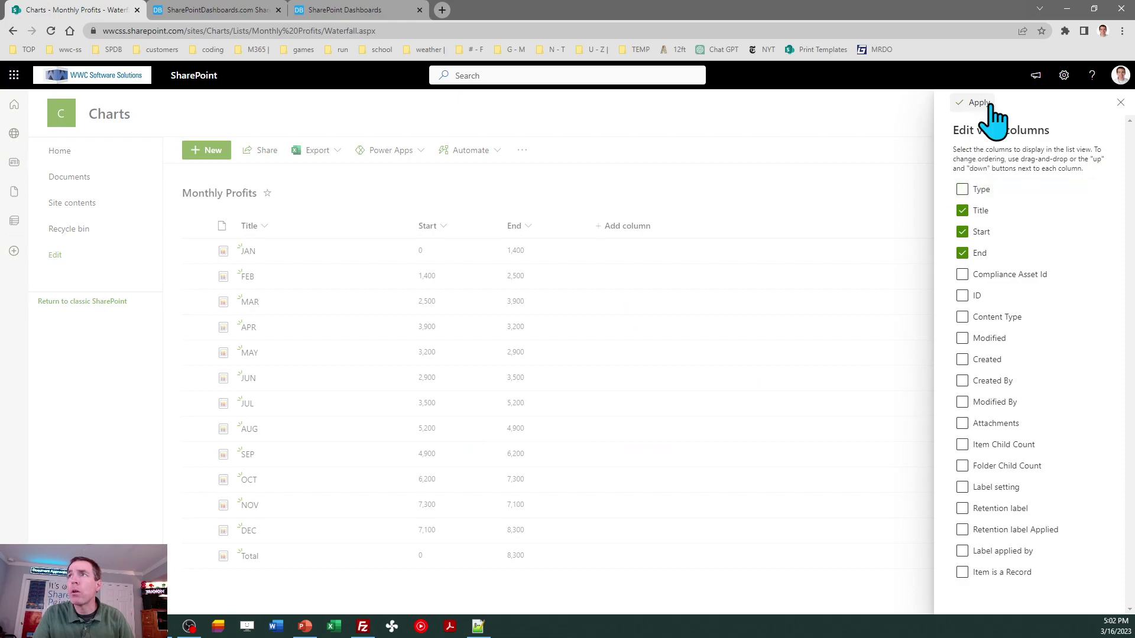
{"action": "left_click", "coordinate": [978, 103]}
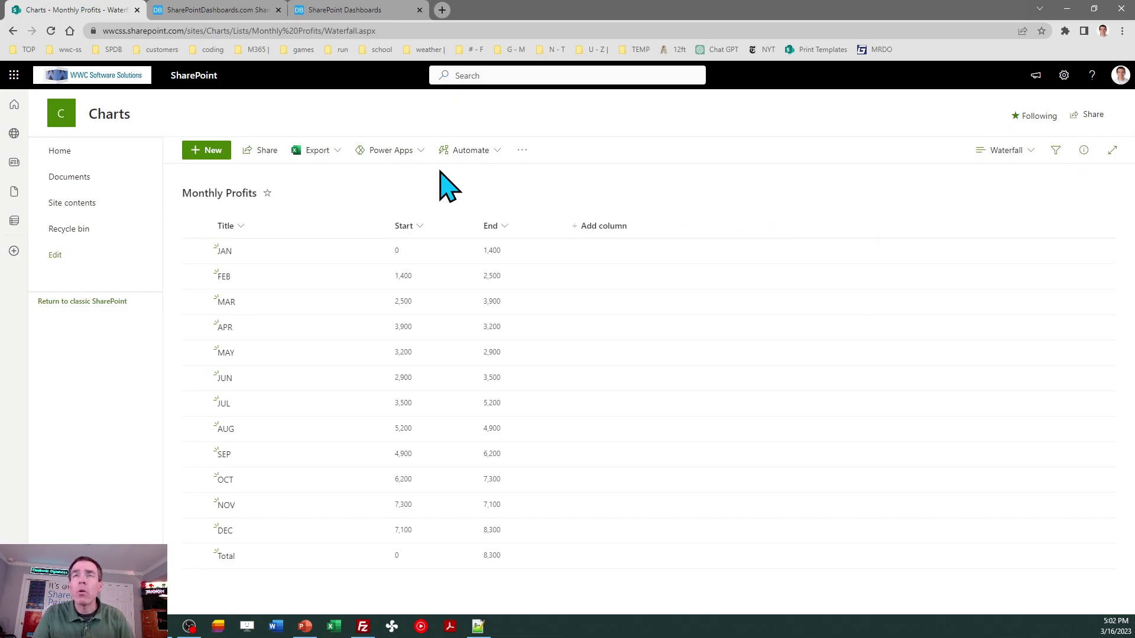
{"action": "left_click", "coordinate": [214, 10]}
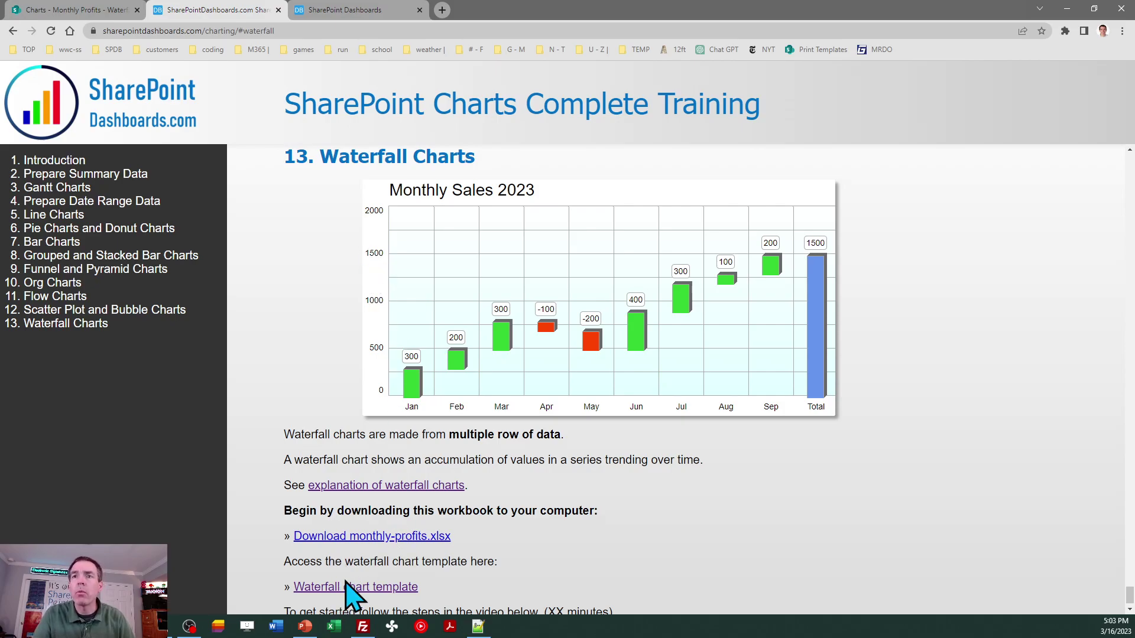
Bring up the Dashboard Maker Pro waterfall template with its sample 3D 'My Waterfall Chart'.
{"action": "left_click", "coordinate": [372, 10]}
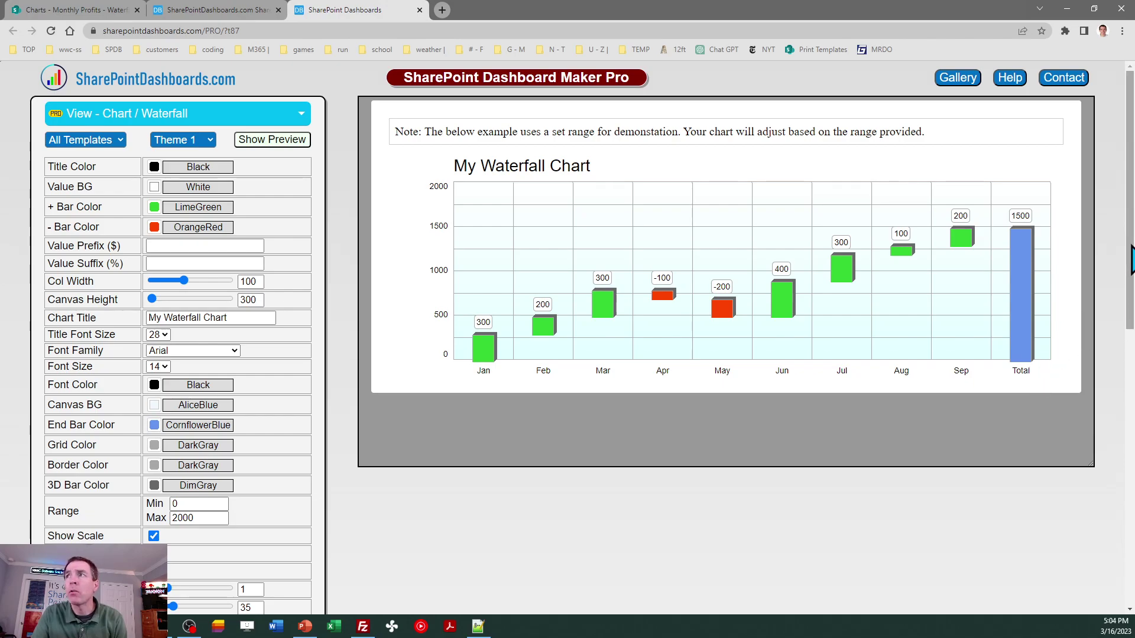
Compare the template's Title, Start and End field mappings with the Monthly Profits list columns.
{"action": "left_click_drag", "start_coordinate": [1130, 260], "coordinate": [1131, 479]}
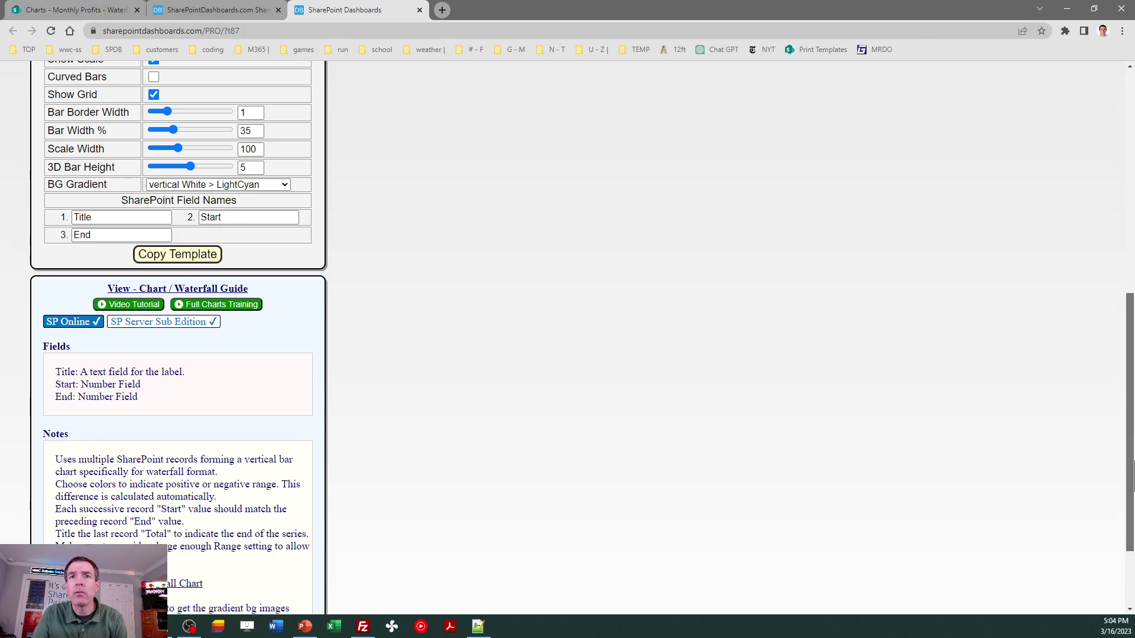
{"action": "left_click_drag", "start_coordinate": [1132, 473], "coordinate": [1130, 322]}
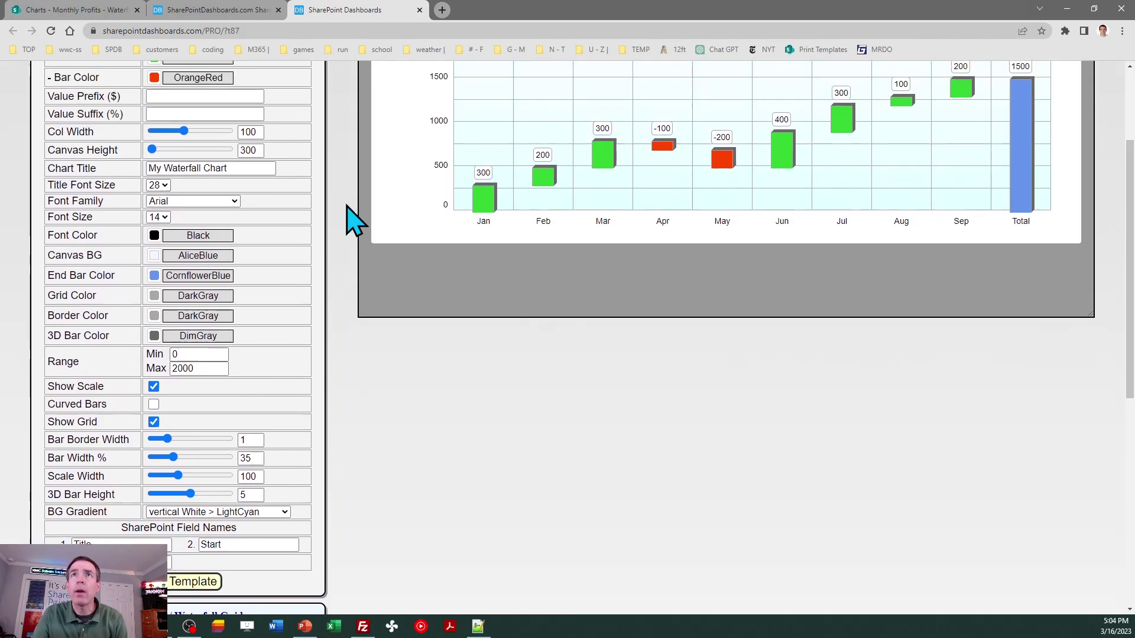
{"action": "left_click", "coordinate": [95, 10]}
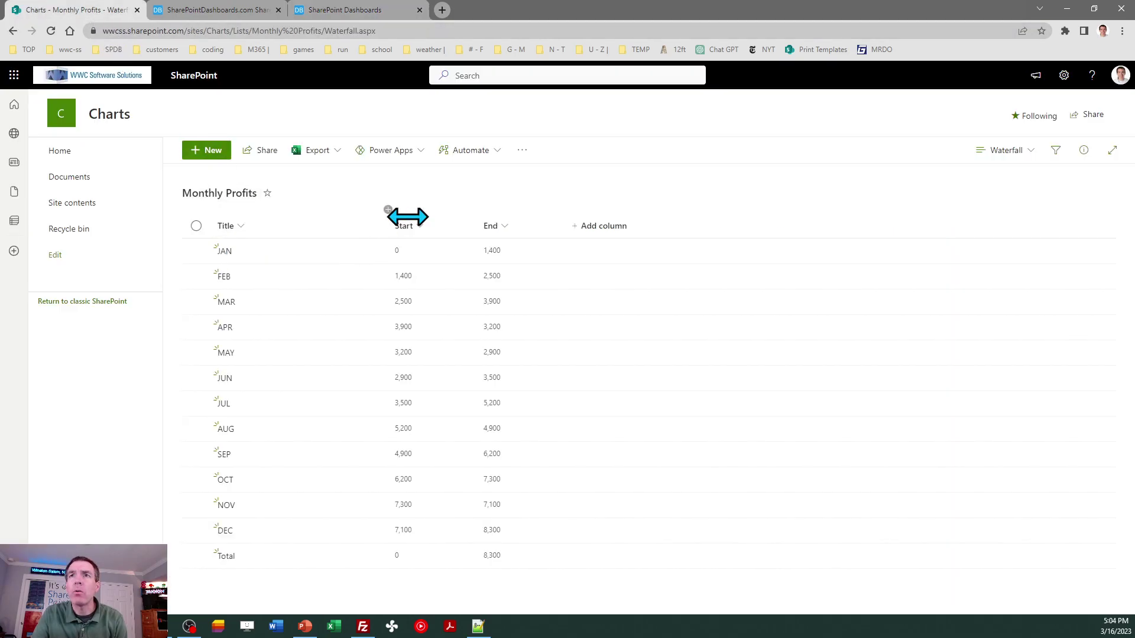
{"action": "left_click", "coordinate": [354, 10]}
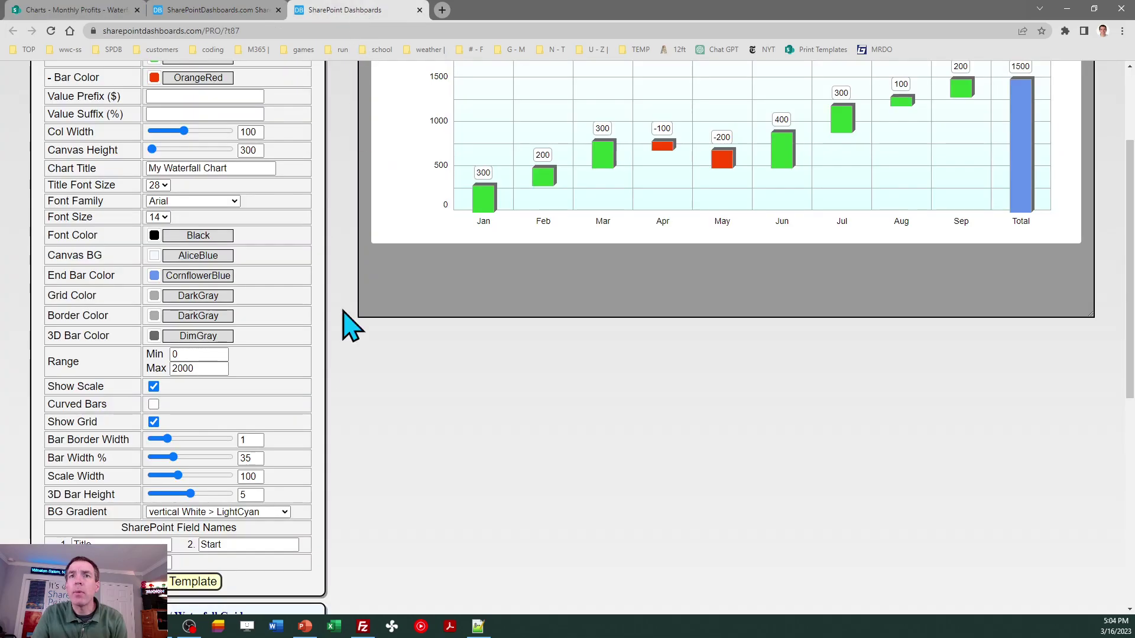
{"action": "left_click", "coordinate": [136, 539]}
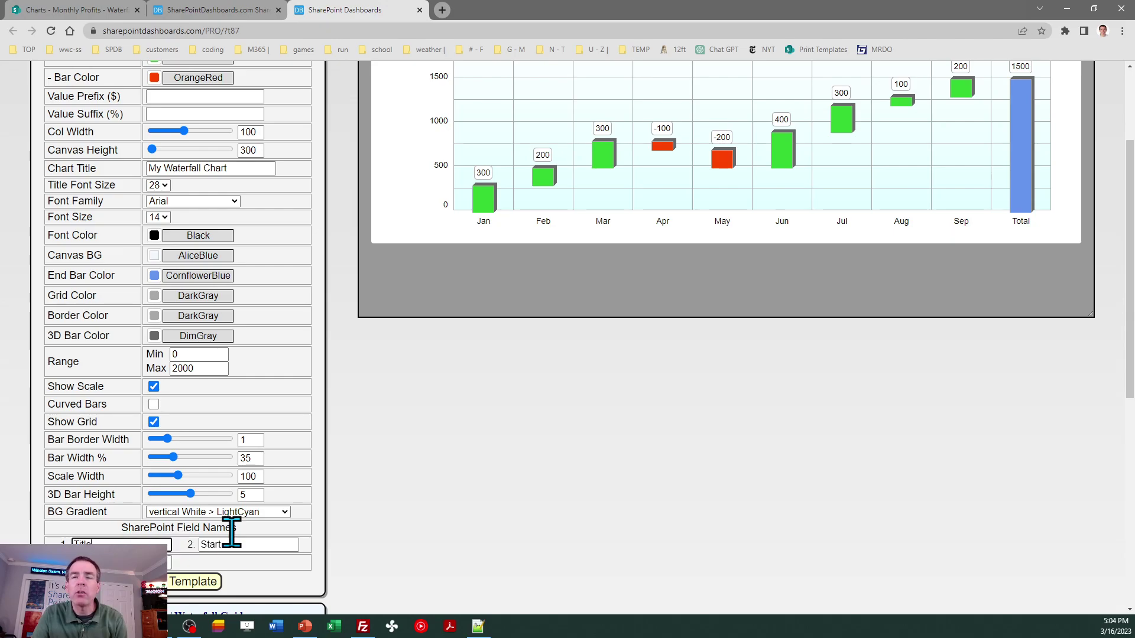
Set the chart's BG Gradient to 'none' for a plain plot area.
{"action": "left_click", "coordinate": [278, 513]}
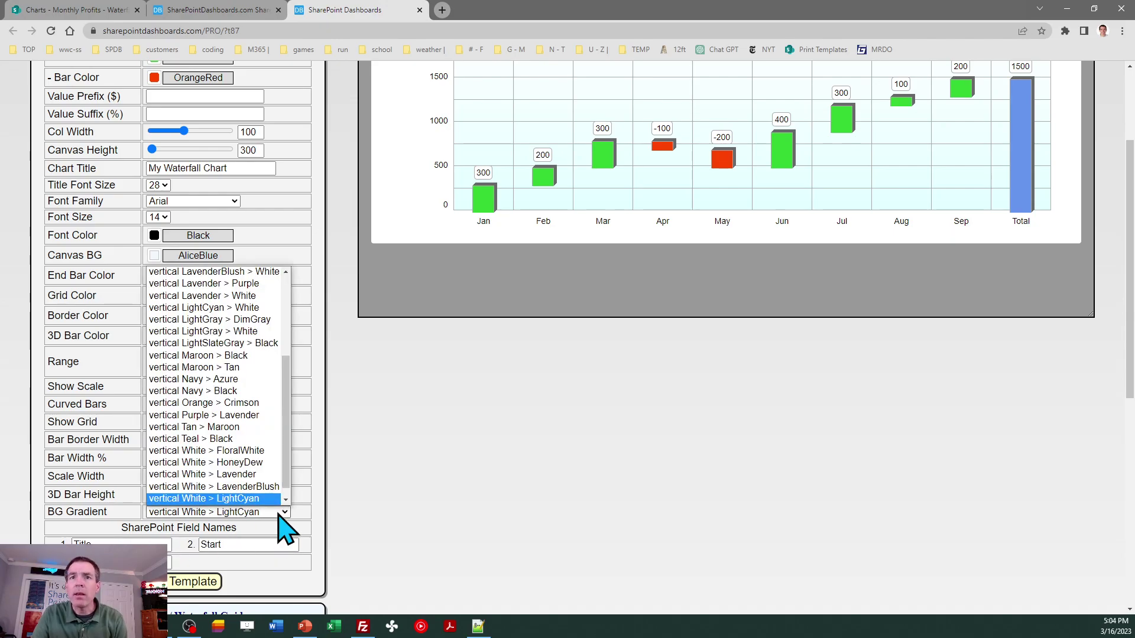
{"action": "left_click_drag", "start_coordinate": [287, 475], "coordinate": [313, 397]}
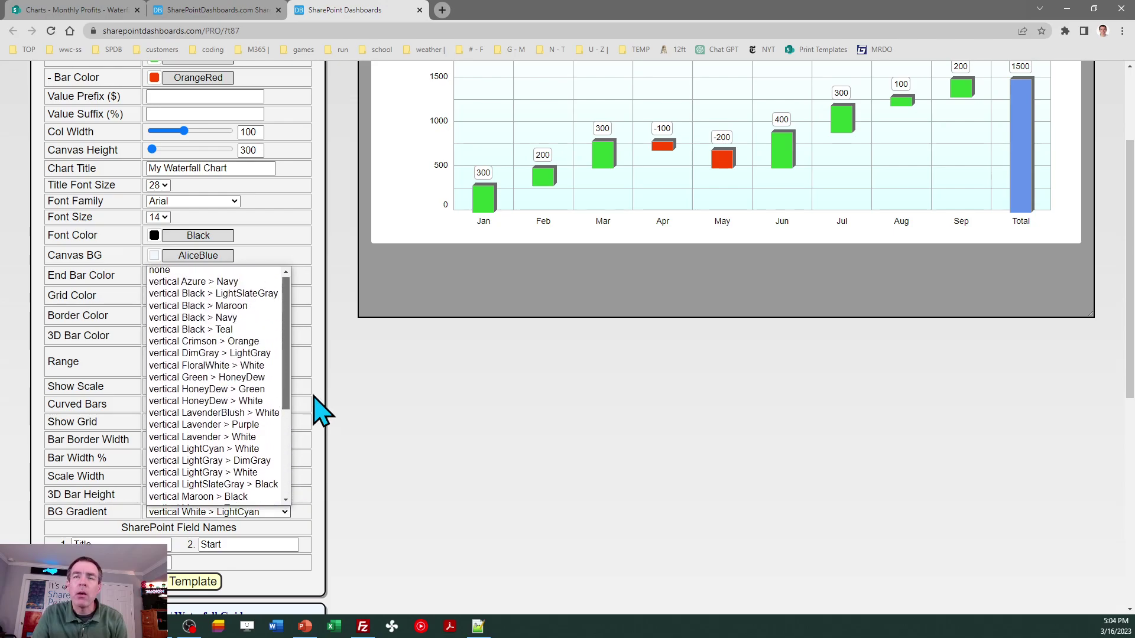
{"action": "left_click", "coordinate": [269, 271]}
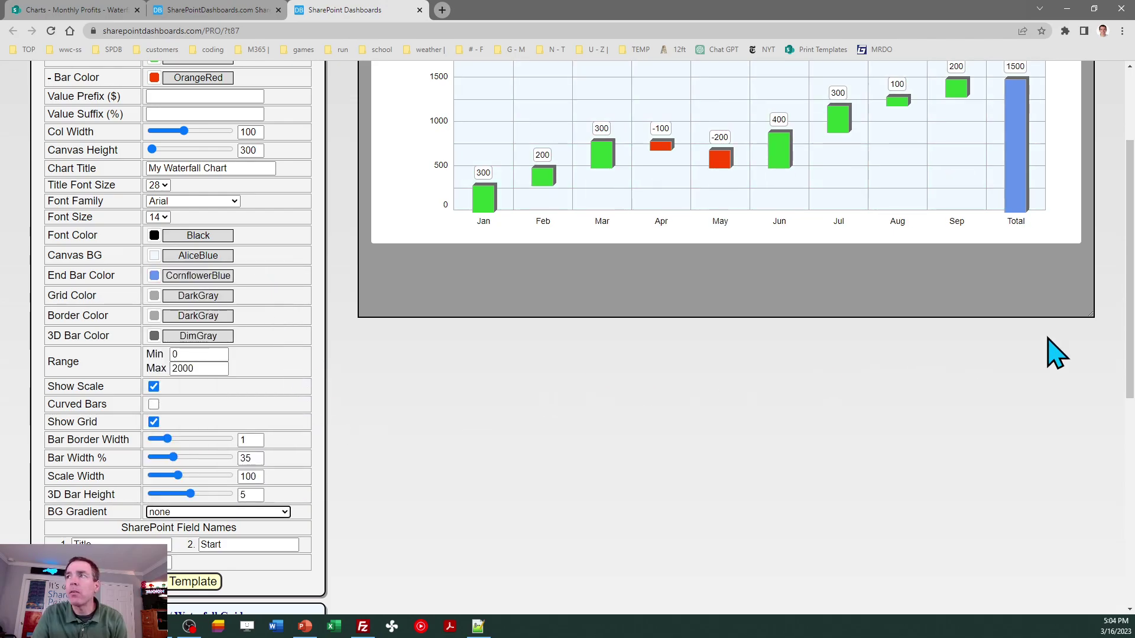
{"action": "left_click_drag", "start_coordinate": [1130, 313], "coordinate": [1132, 520]}
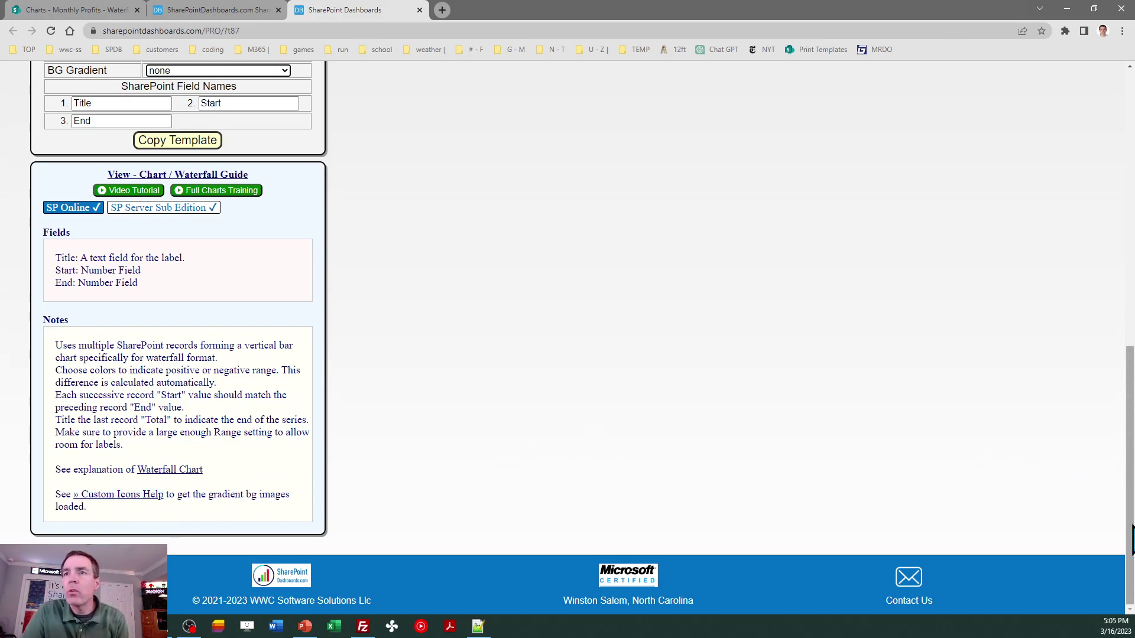
{"action": "left_click_drag", "start_coordinate": [1130, 510], "coordinate": [1107, 264]}
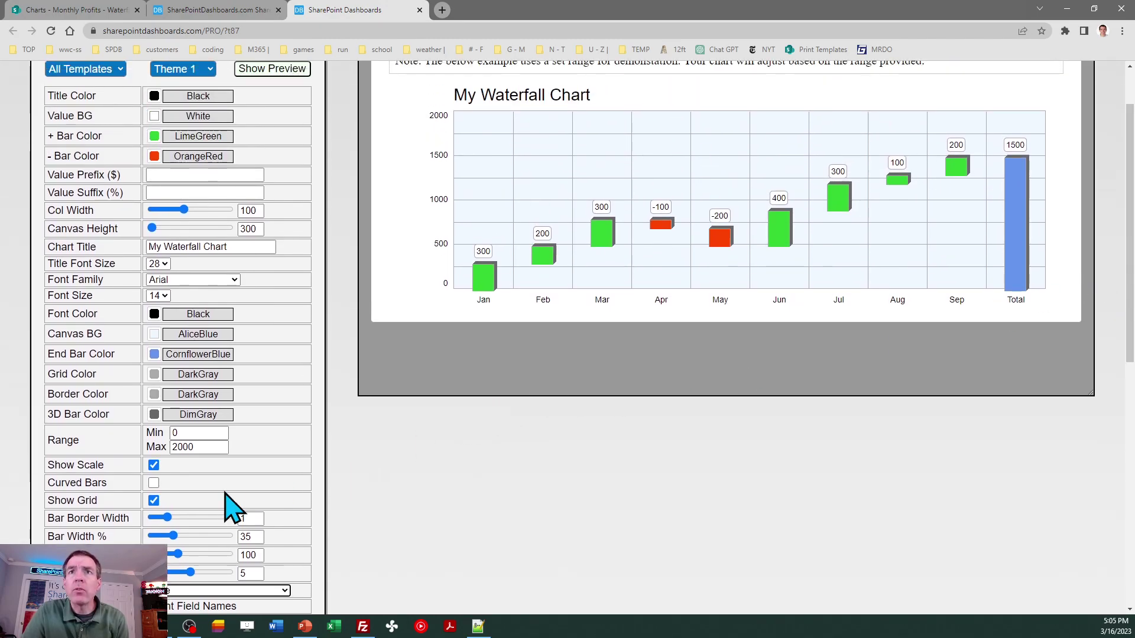
Raise Range Max from 2000 to 10000 and change the Chart Title to 'Monthly Profits'.
{"action": "double_click", "coordinate": [208, 447]}
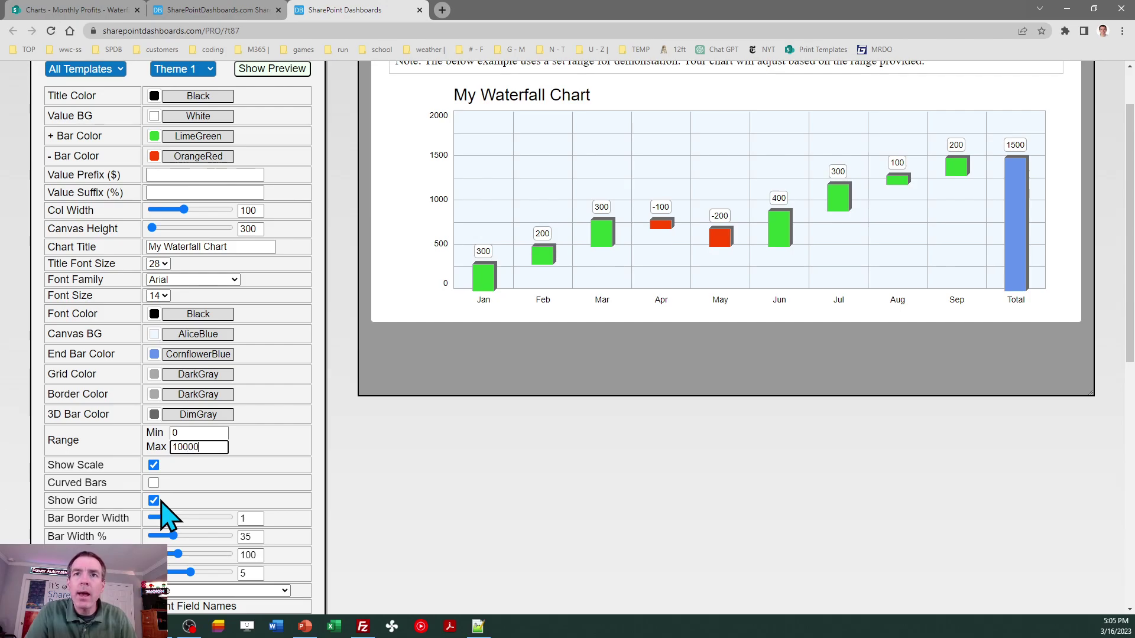
{"action": "key", "text": "Tab"}
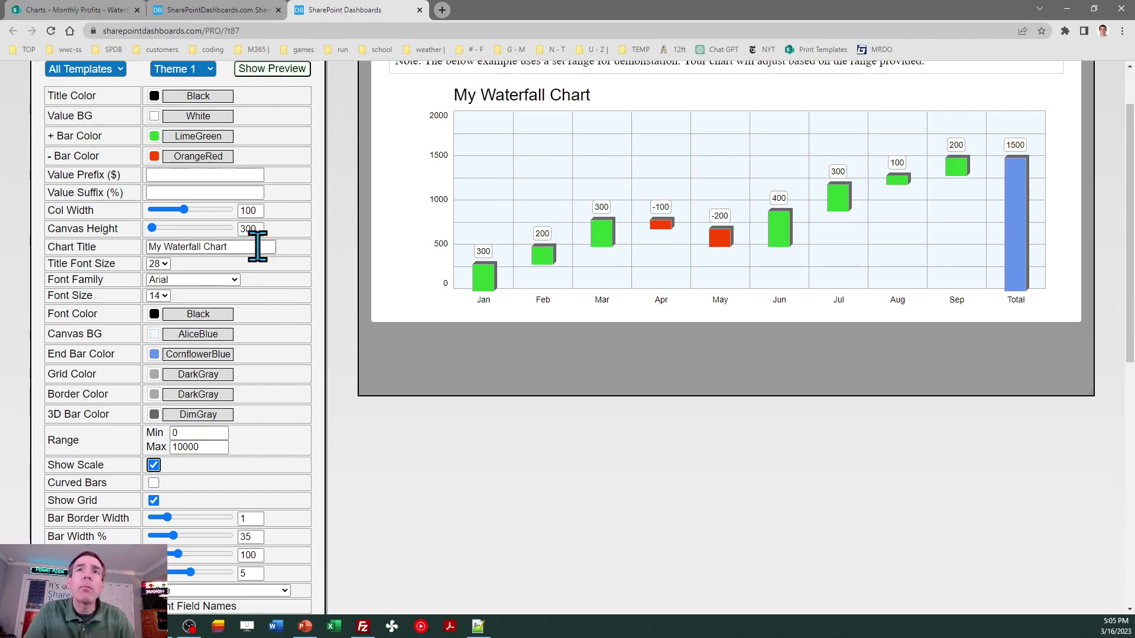
{"action": "left_click_drag", "start_coordinate": [257, 246], "coordinate": [172, 264]}
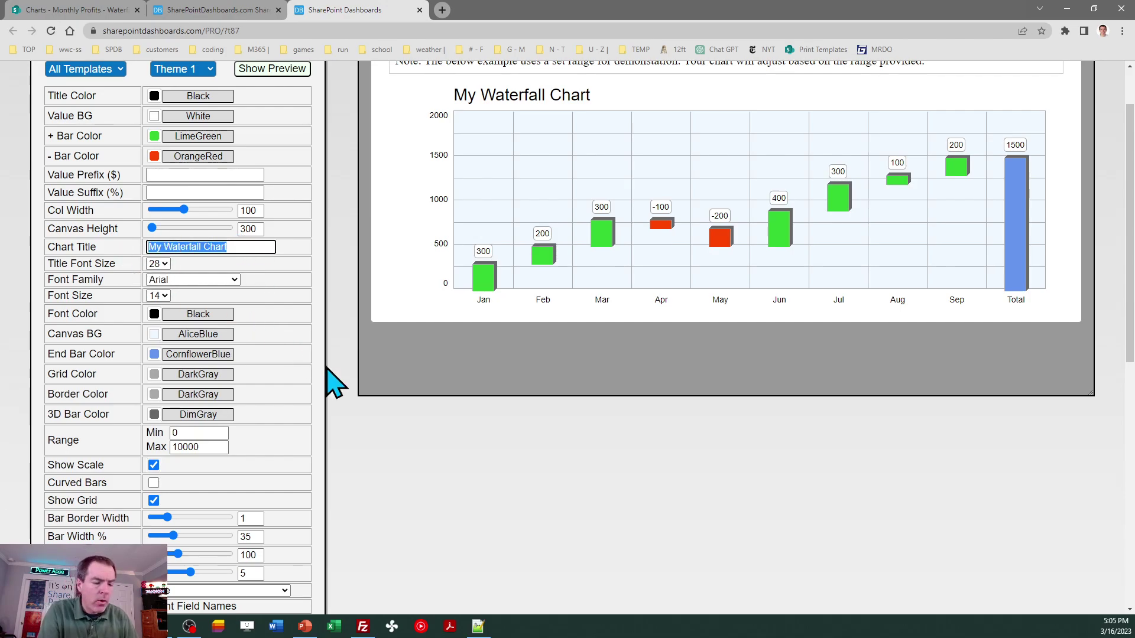
{"action": "type", "text": "Monthly Profits"}
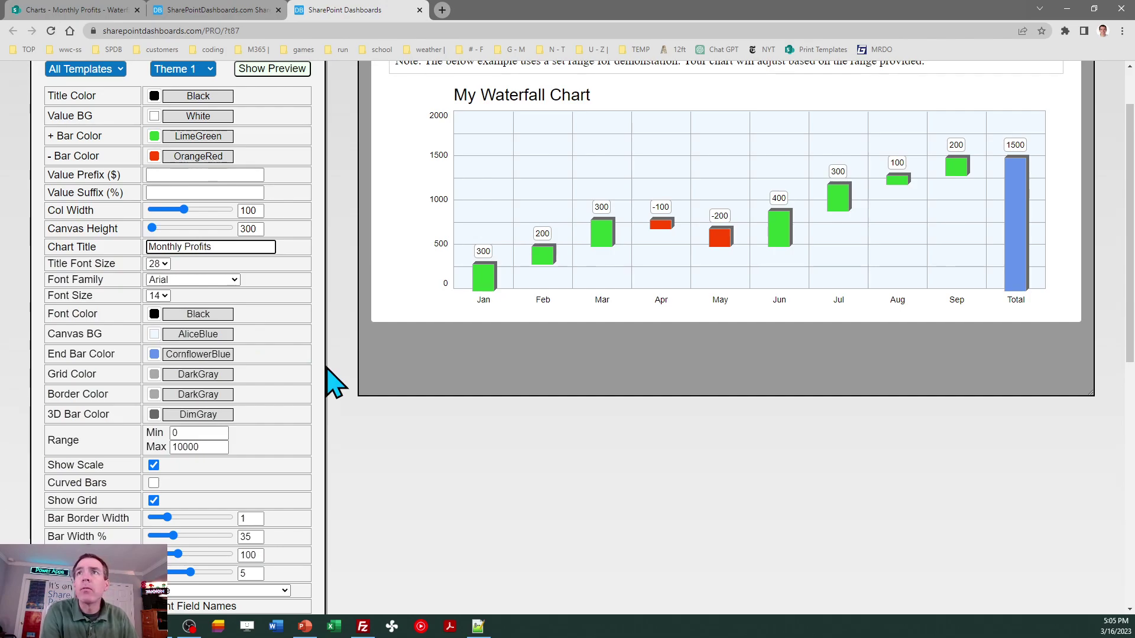
{"action": "key", "text": "Tab"}
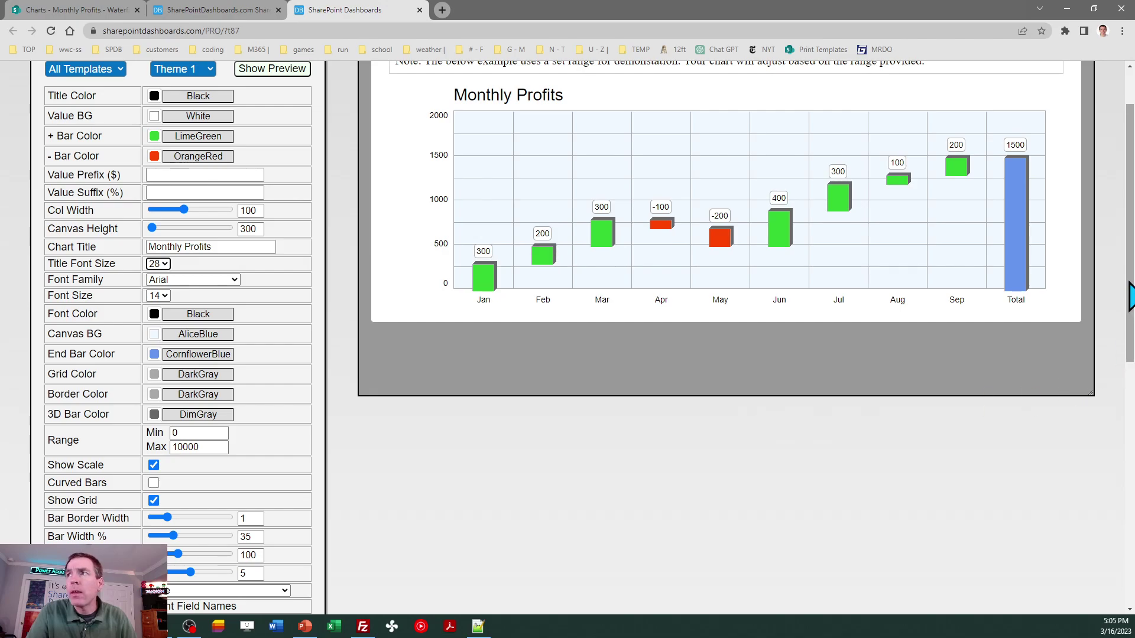
{"action": "scroll", "coordinate": [1129, 296], "scroll_direction": "down", "scroll_amount": 2}
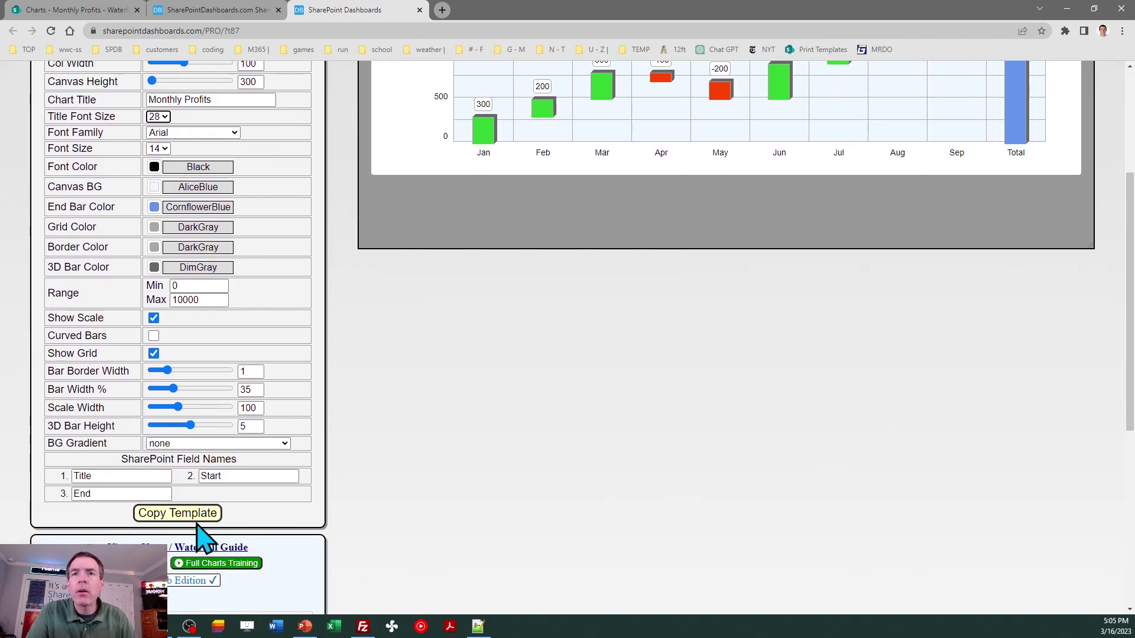
Paste the copied waterfall template into the Waterfall view's advanced JSON formatting and save it.
{"action": "left_click", "coordinate": [184, 513]}
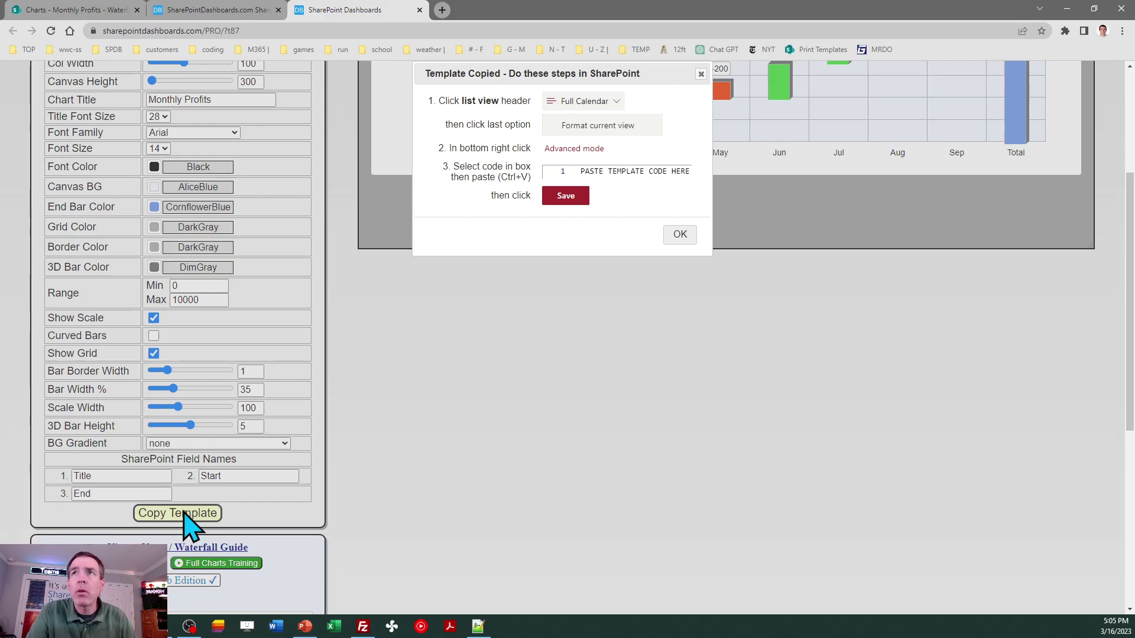
{"action": "left_click", "coordinate": [679, 236]}
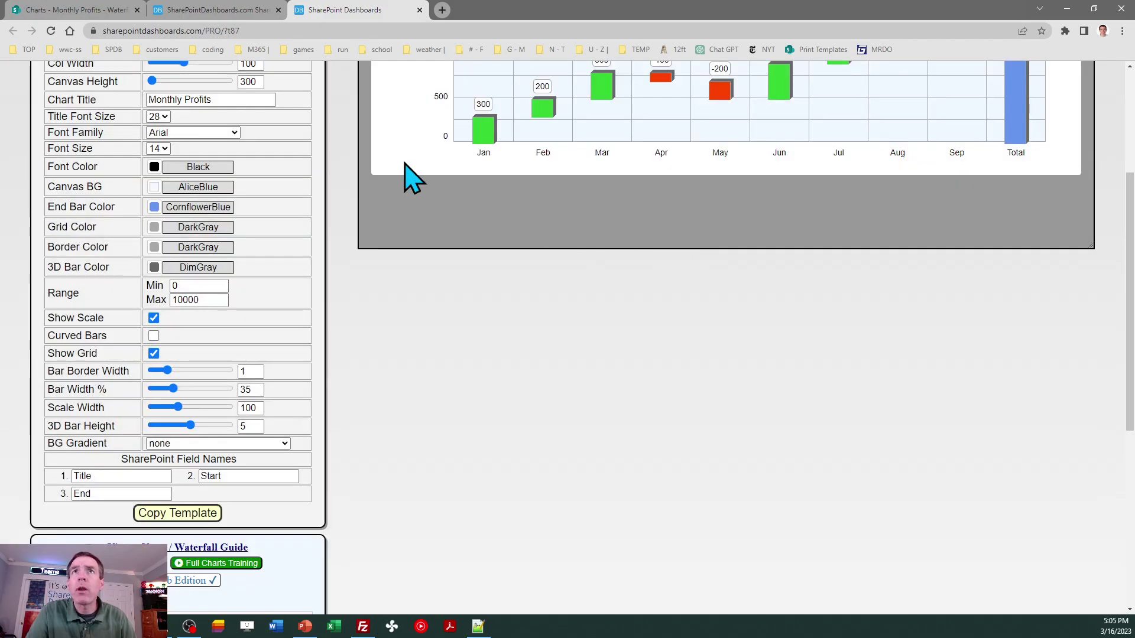
{"action": "left_click", "coordinate": [89, 10]}
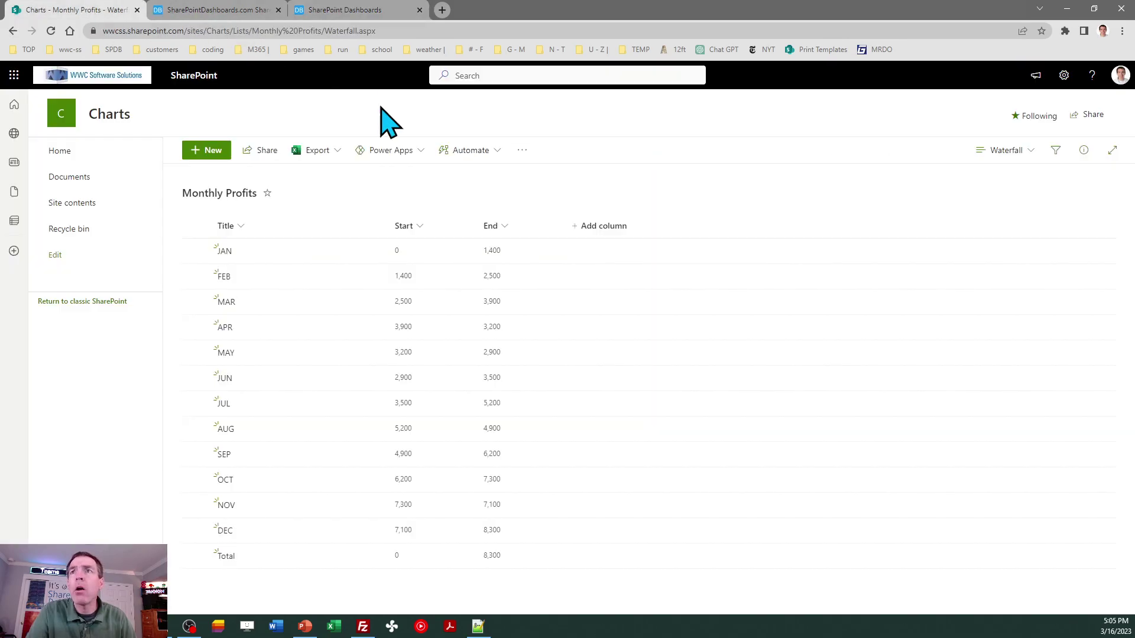
{"action": "left_click", "coordinate": [1003, 154]}
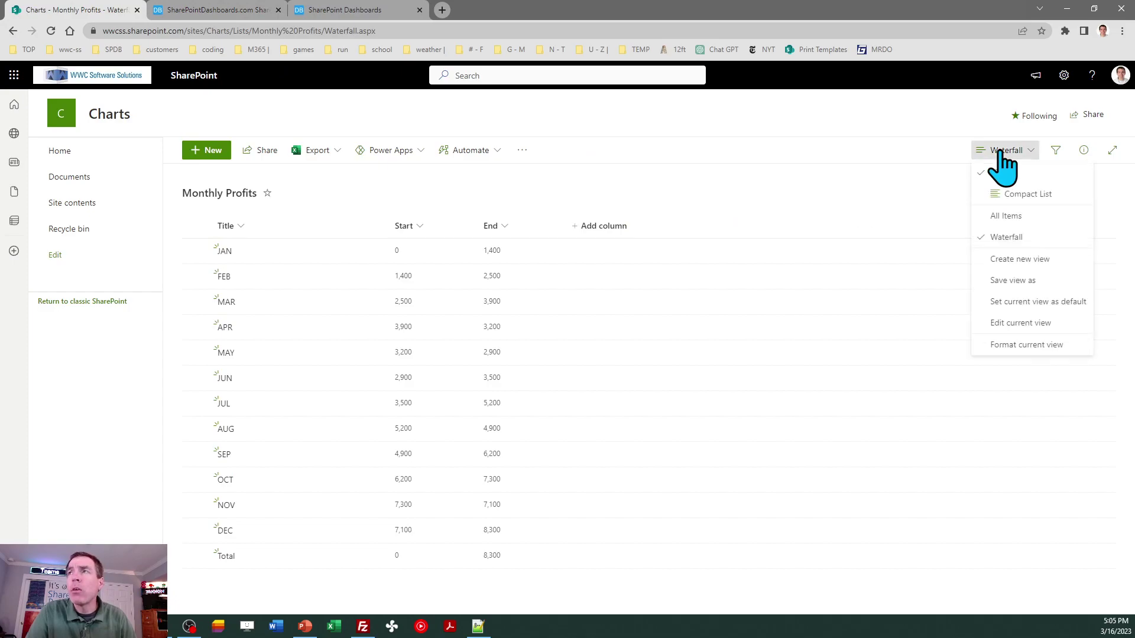
{"action": "left_click", "coordinate": [1013, 350]}
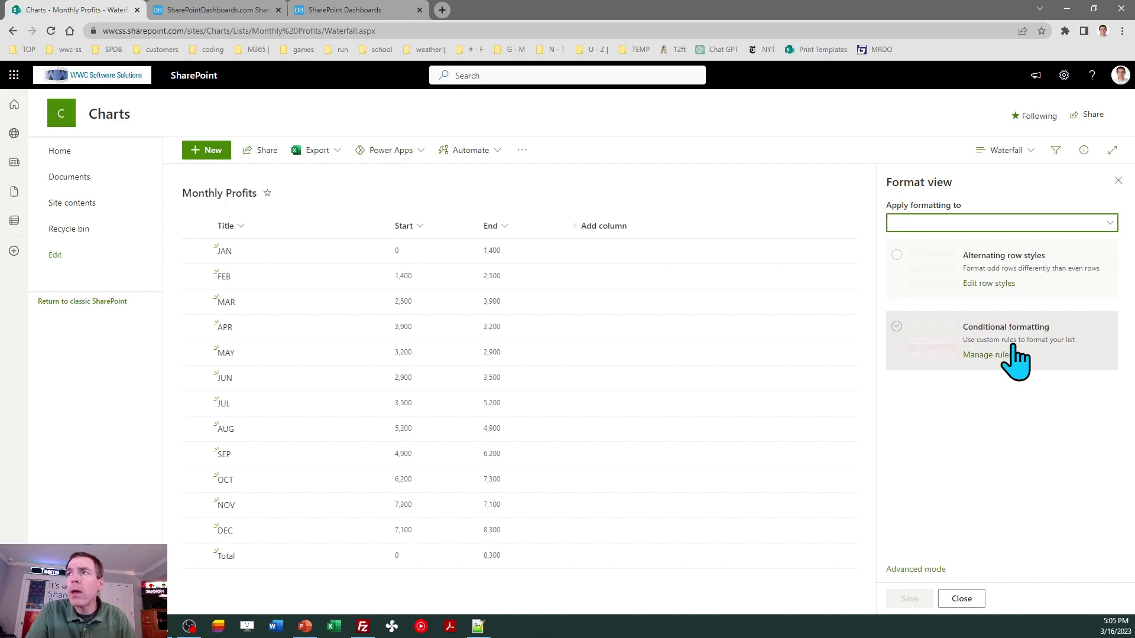
{"action": "left_click", "coordinate": [909, 570]}
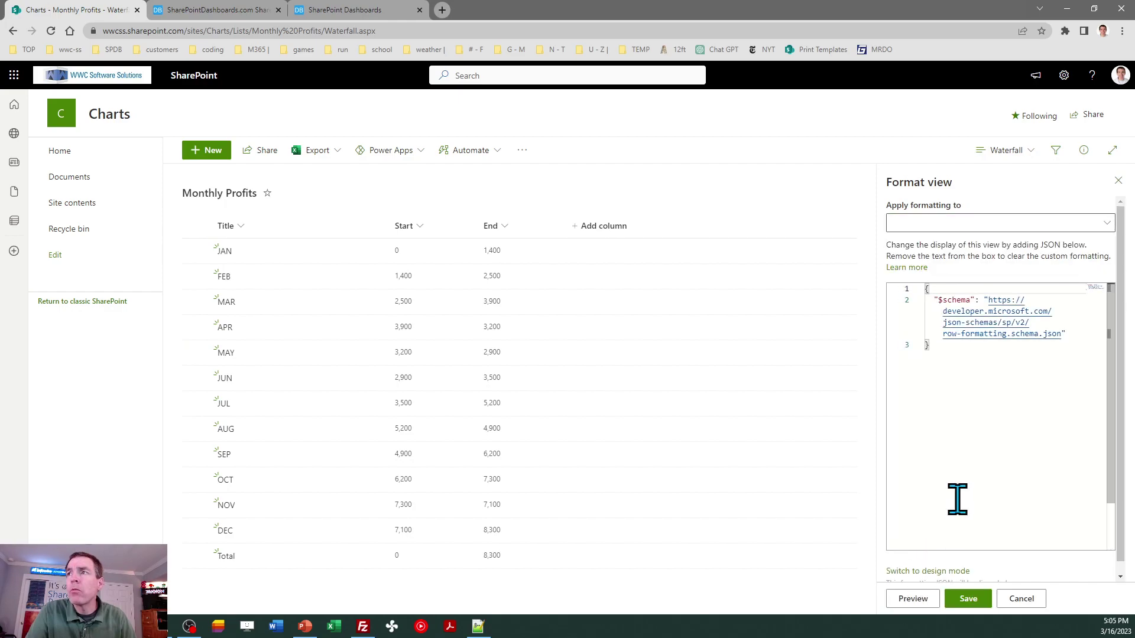
{"action": "key", "text": "ctrl+a"}
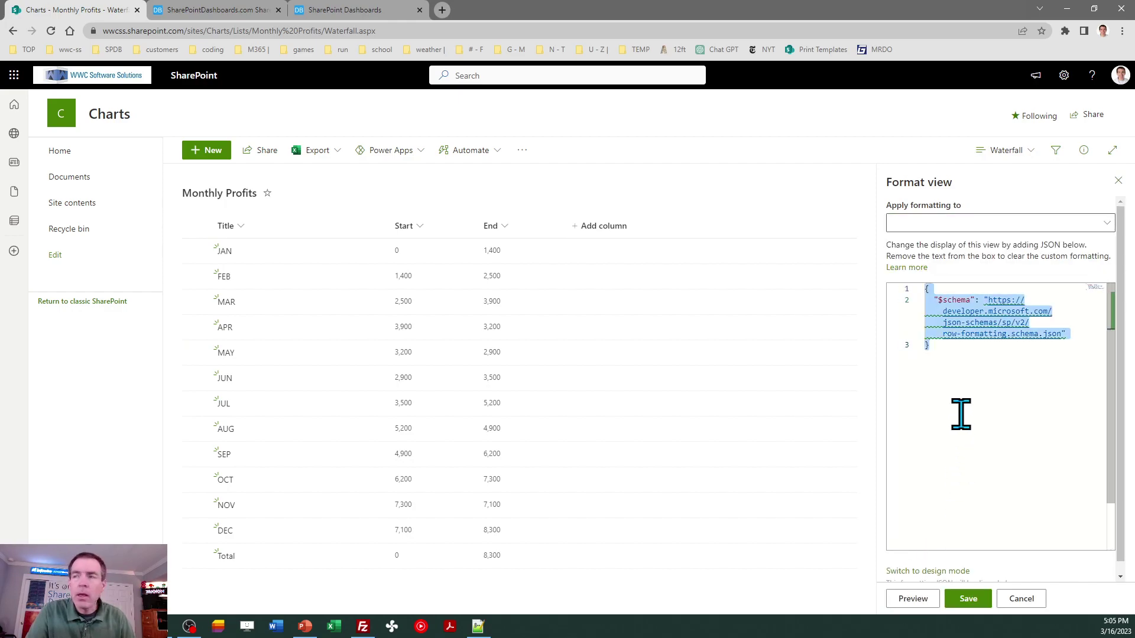
{"action": "key", "text": "ctrl+v"}
{"action": "left_click", "coordinate": [969, 599]}
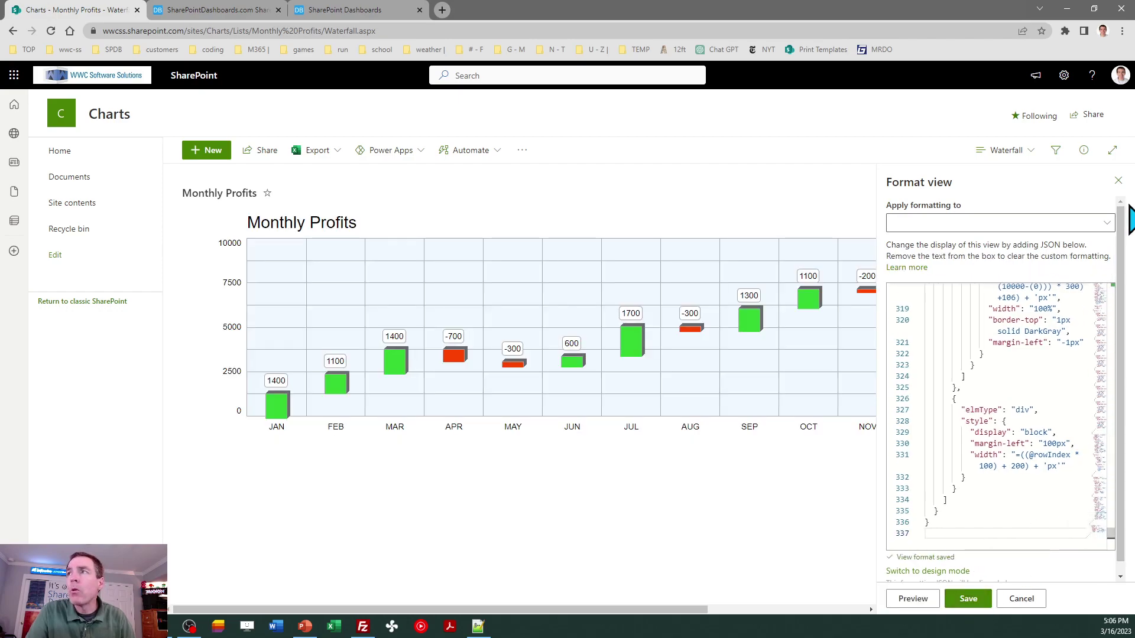
Close the Format view pane to reveal JAN–DEC bars and the 8300 Total.
{"action": "left_click", "coordinate": [1118, 181]}
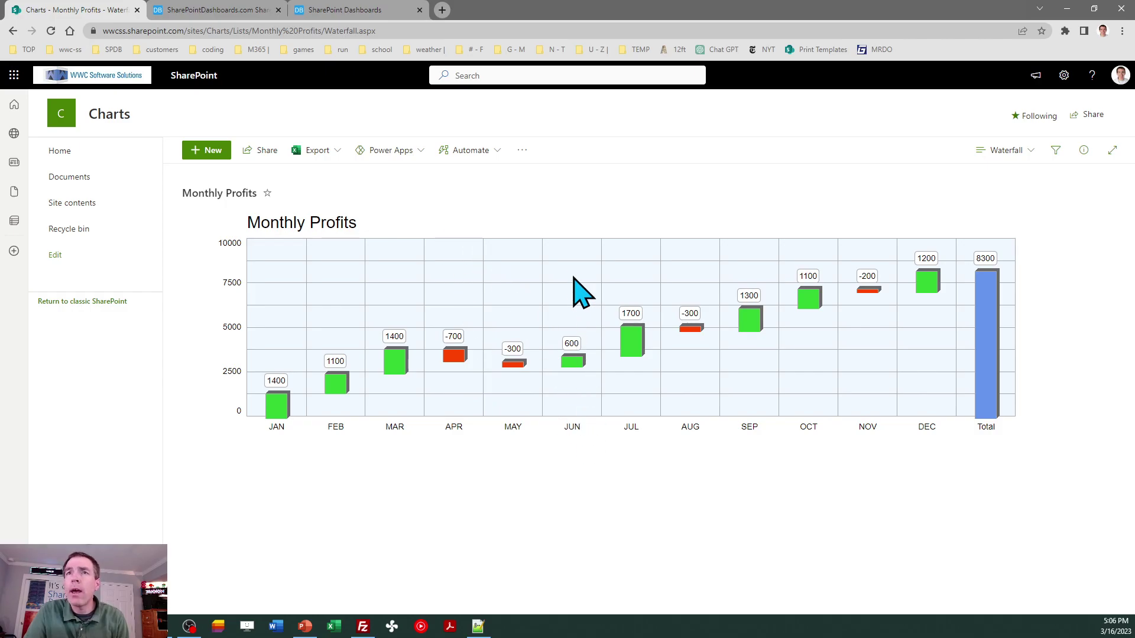
Set the template's Canvas Height to 500 and copy the updated template.
{"action": "left_click", "coordinate": [245, 10]}
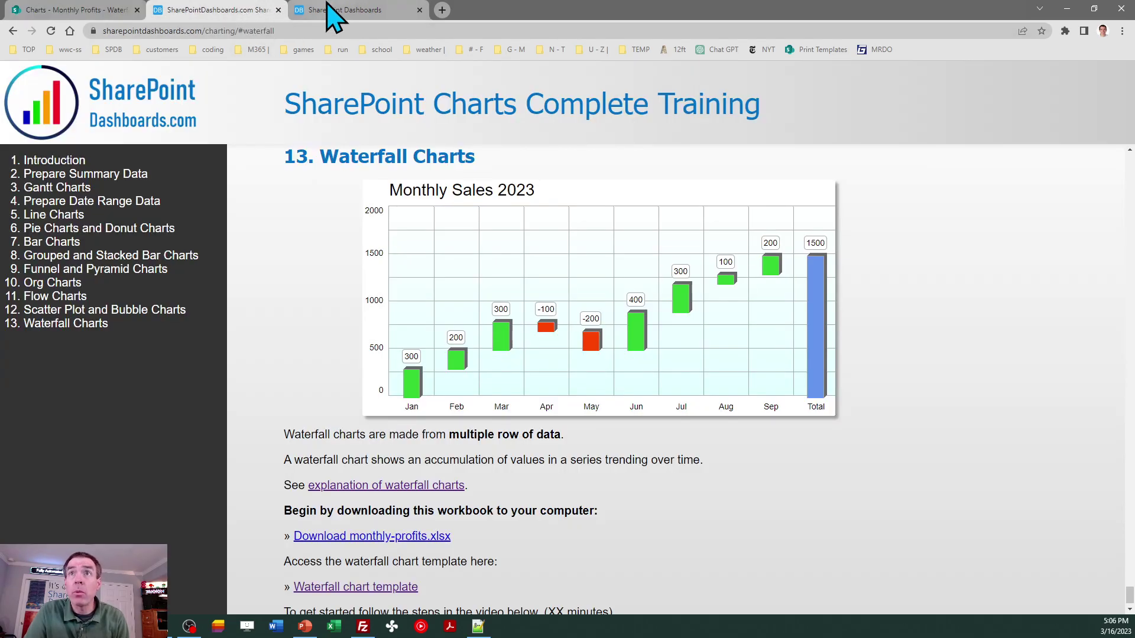
{"action": "left_click", "coordinate": [331, 11]}
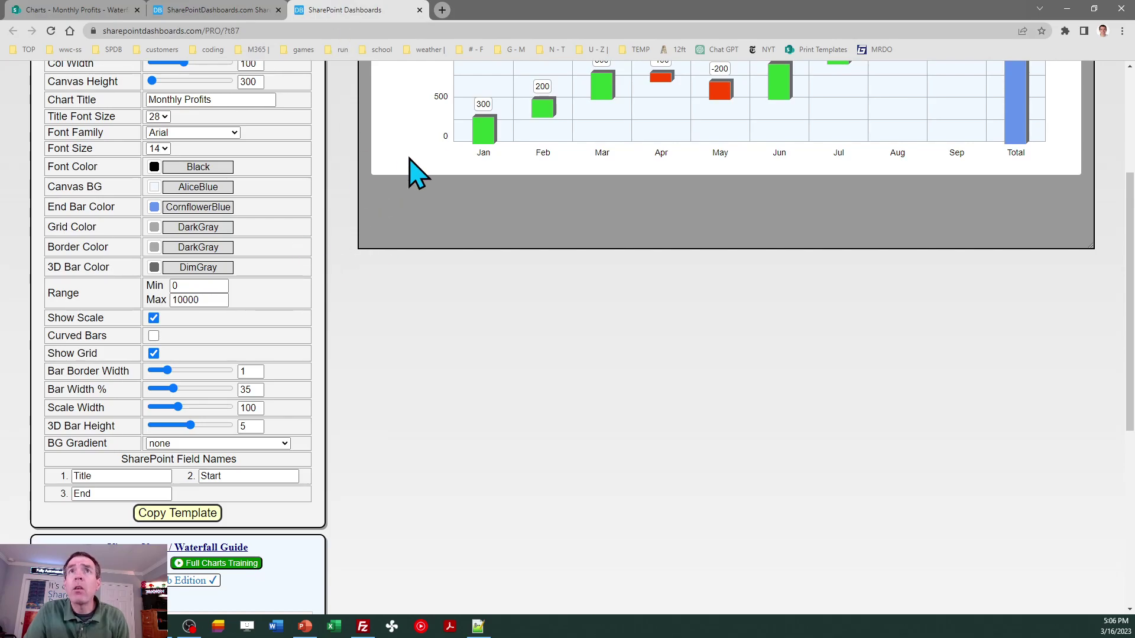
{"action": "double_click", "coordinate": [256, 84]}
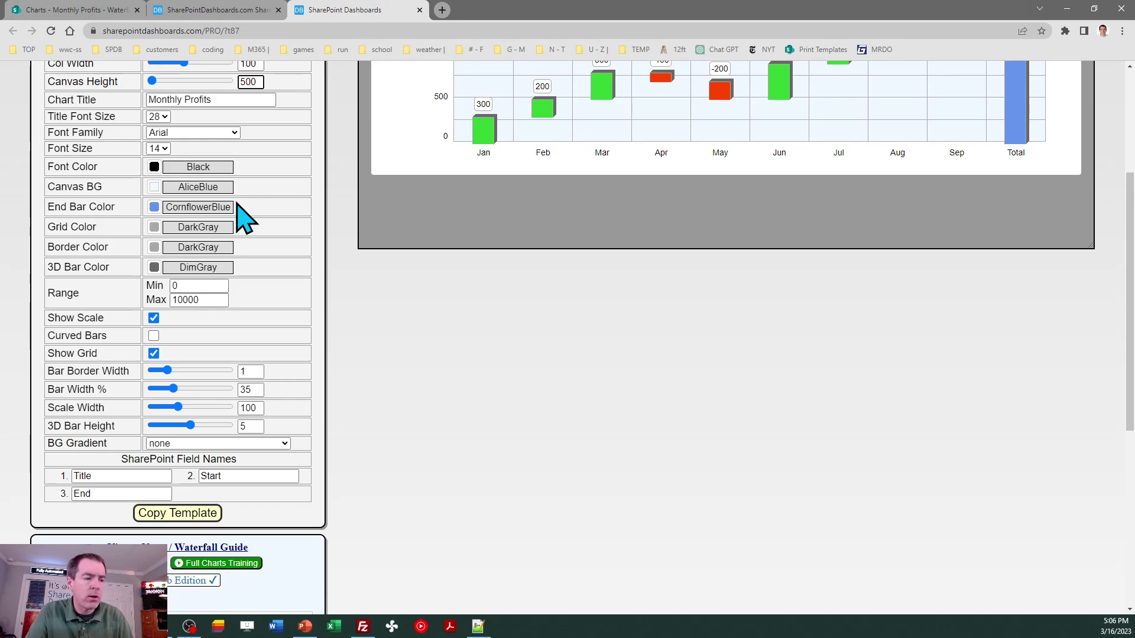
{"action": "key", "text": "Tab"}
{"action": "left_click", "coordinate": [181, 520]}
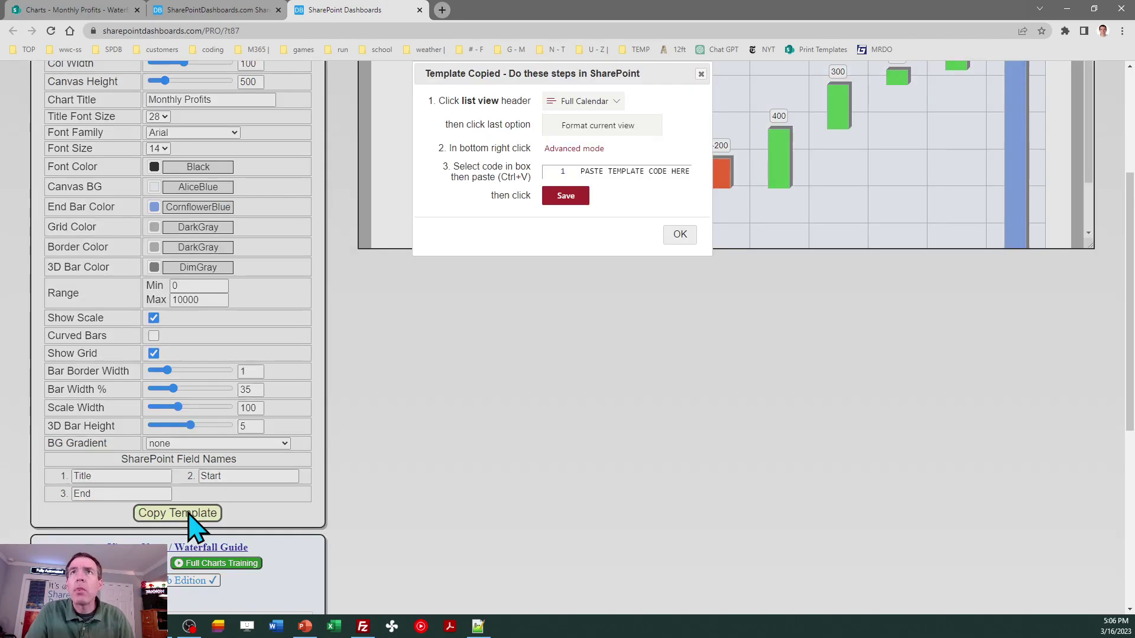
{"action": "left_click", "coordinate": [679, 234]}
Reapply the updated template to the Waterfall view's formatting and save it.
{"action": "left_click", "coordinate": [236, 11]}
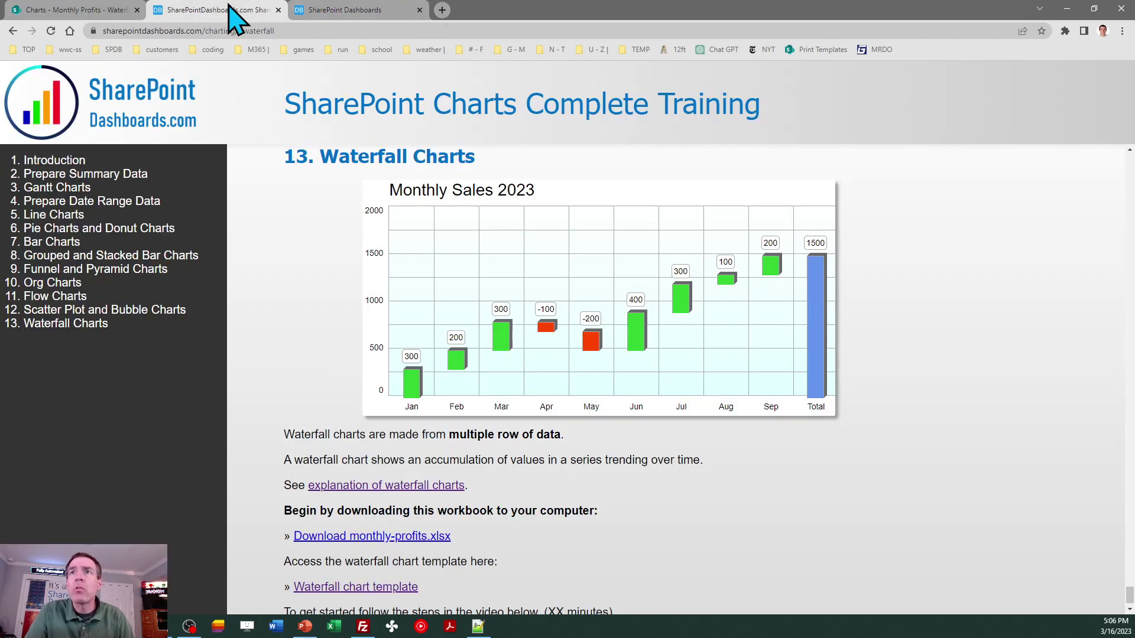
{"action": "left_click", "coordinate": [101, 12]}
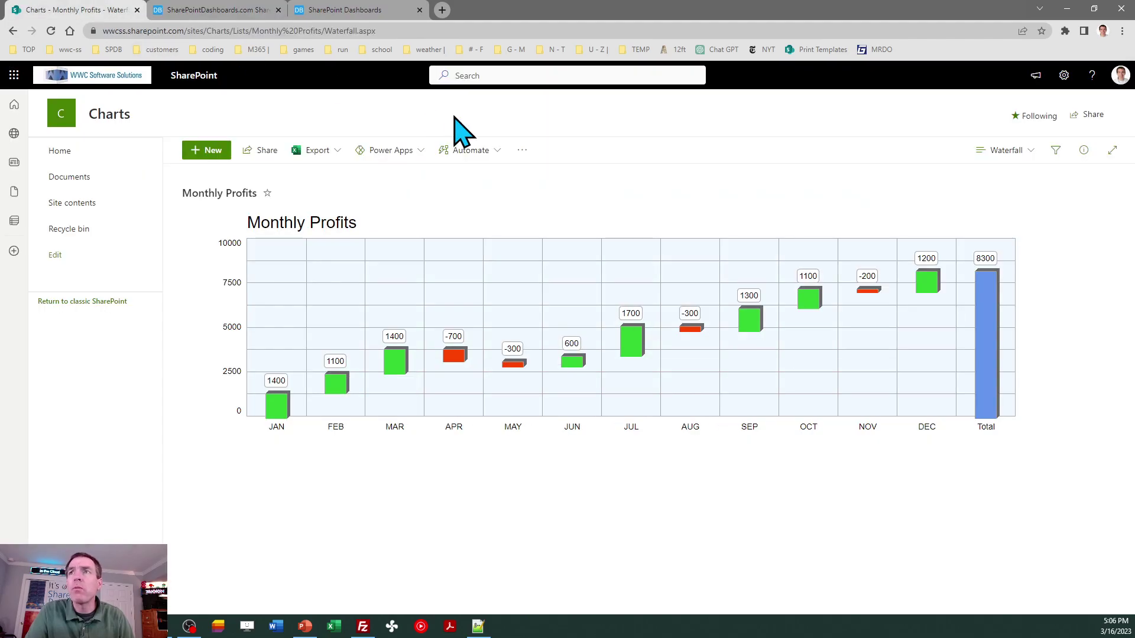
{"action": "left_click", "coordinate": [1005, 152]}
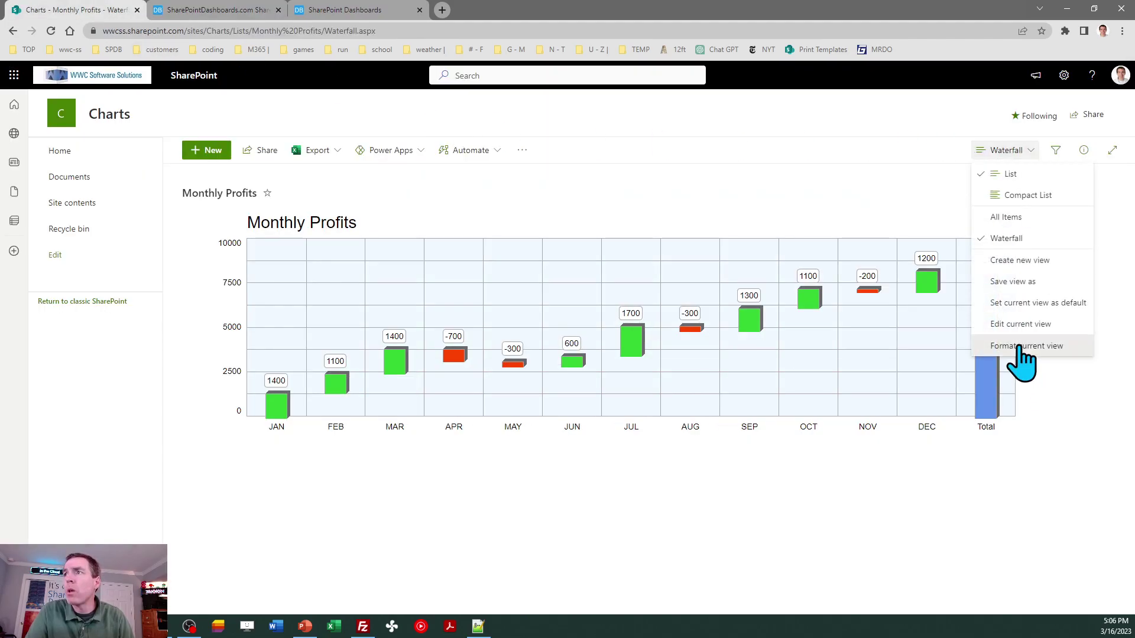
{"action": "left_click", "coordinate": [1018, 347]}
{"action": "scroll", "coordinate": [980, 412], "scroll_direction": "down", "scroll_amount": 20}
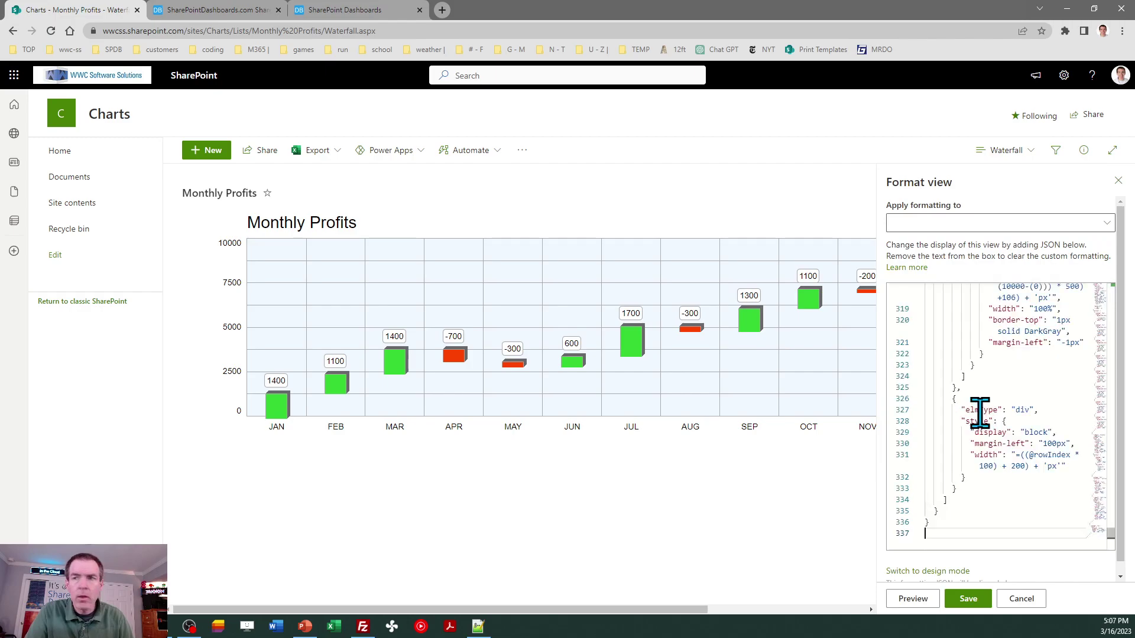
{"action": "left_click", "coordinate": [968, 598]}
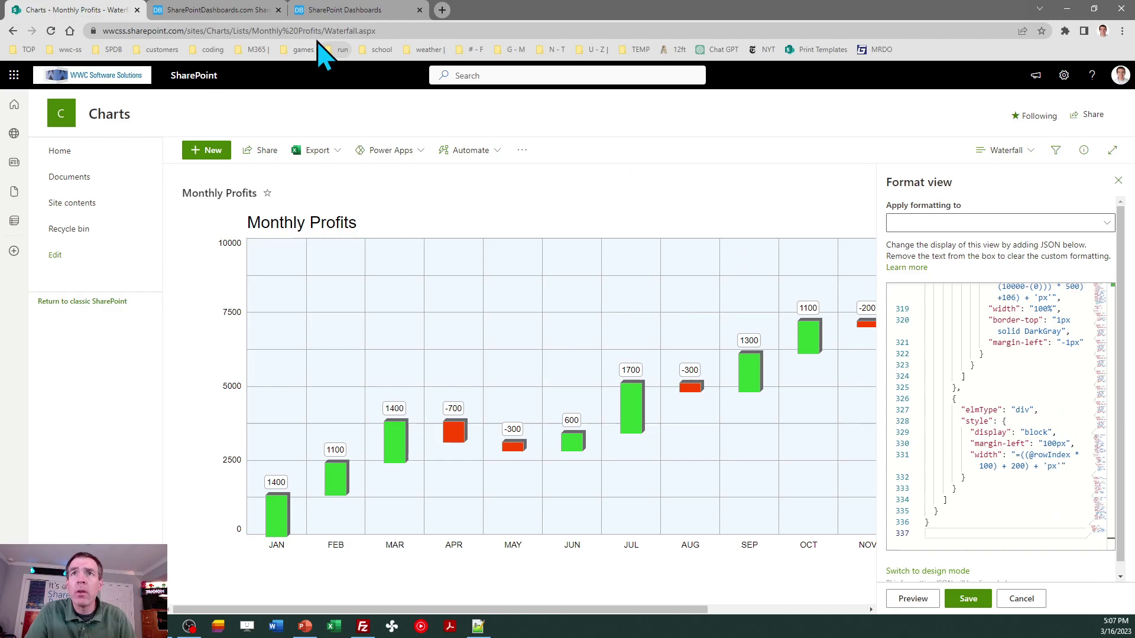
Color the negative bars CornflowerBlue, the end bar Orange, and the positive bars Lime.
{"action": "left_click", "coordinate": [234, 8]}
{"action": "left_click", "coordinate": [341, 9]}
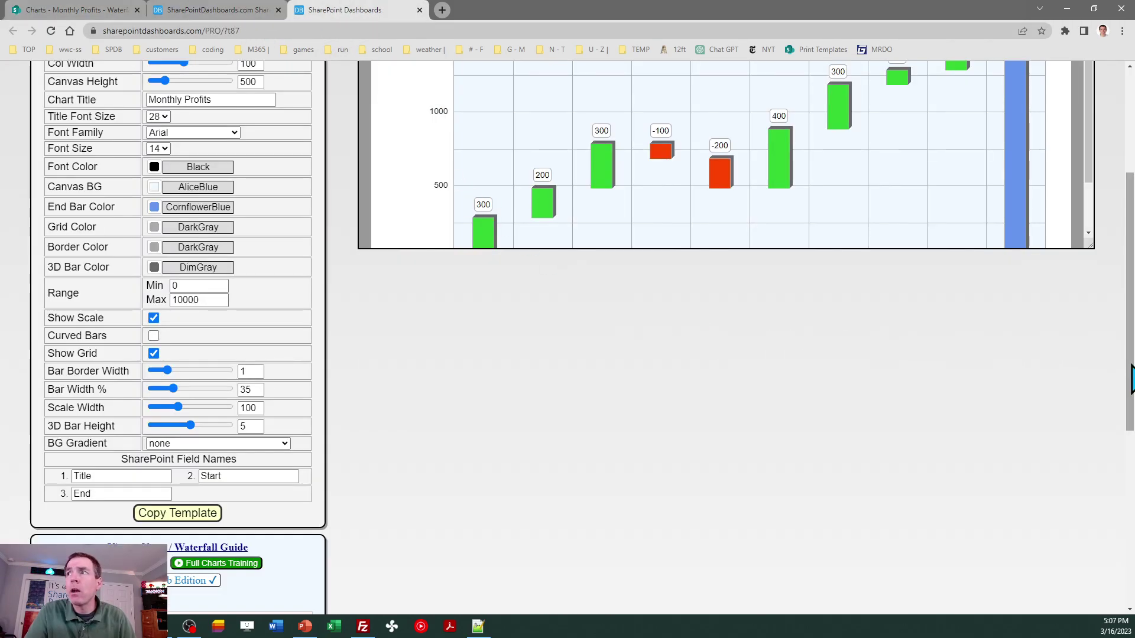
{"action": "left_click_drag", "start_coordinate": [1131, 382], "coordinate": [1130, 276]}
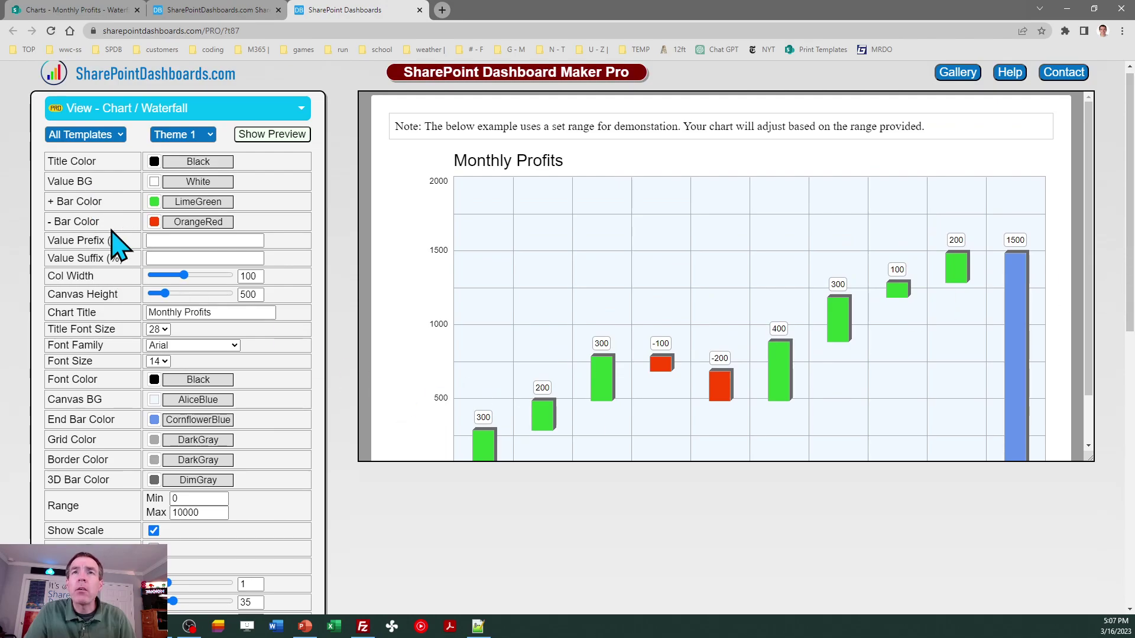
{"action": "left_click", "coordinate": [154, 223]}
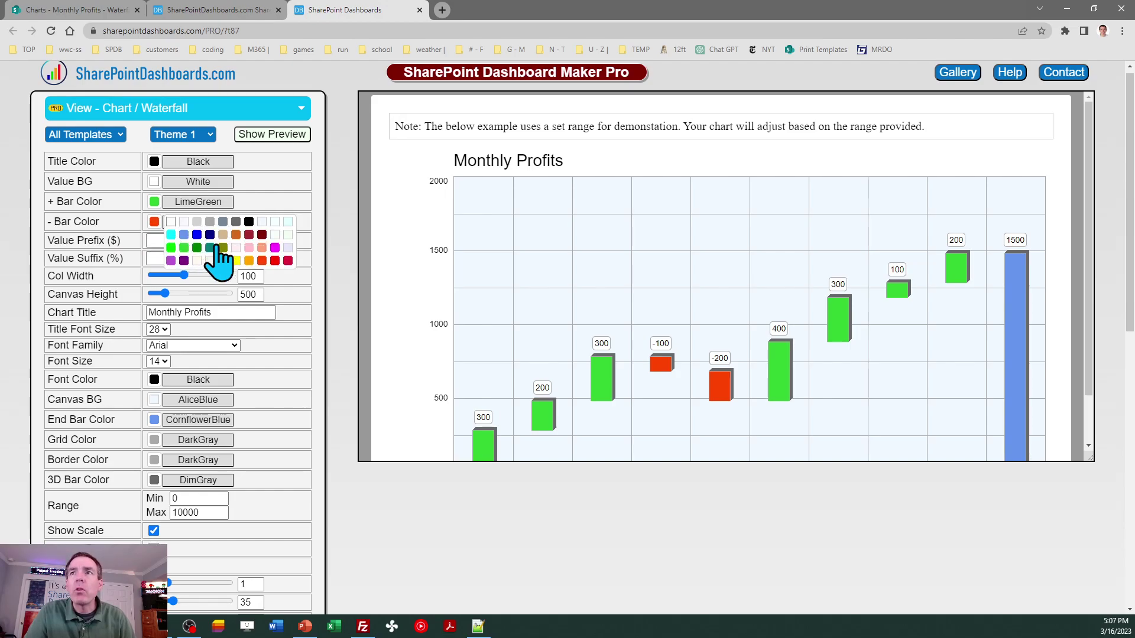
{"action": "left_click", "coordinate": [183, 235]}
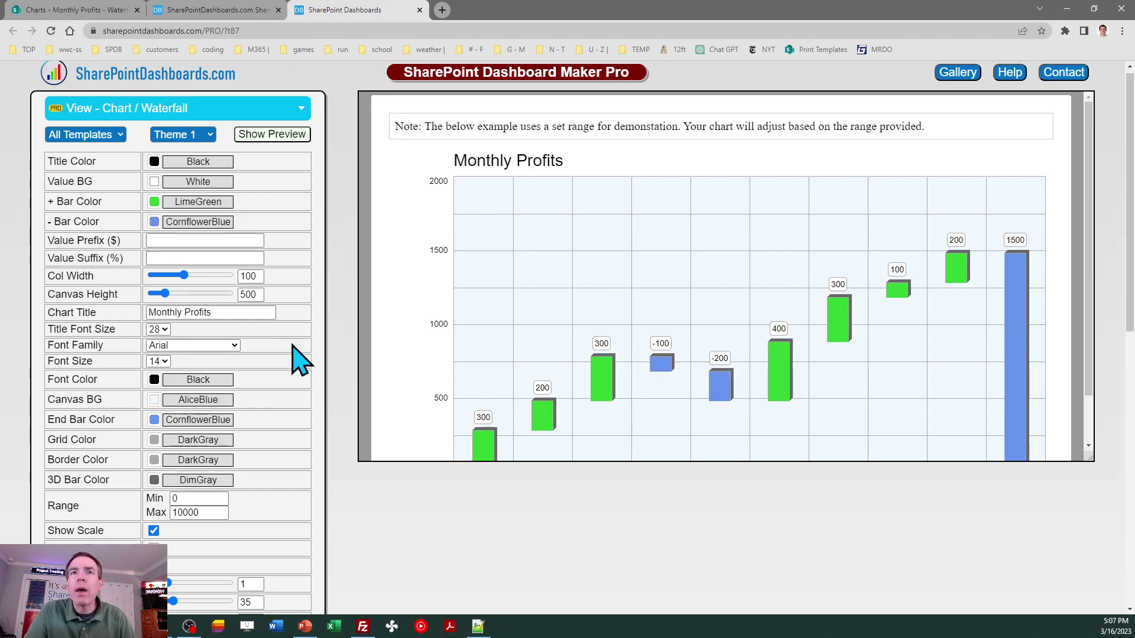
{"action": "left_click", "coordinate": [154, 420]}
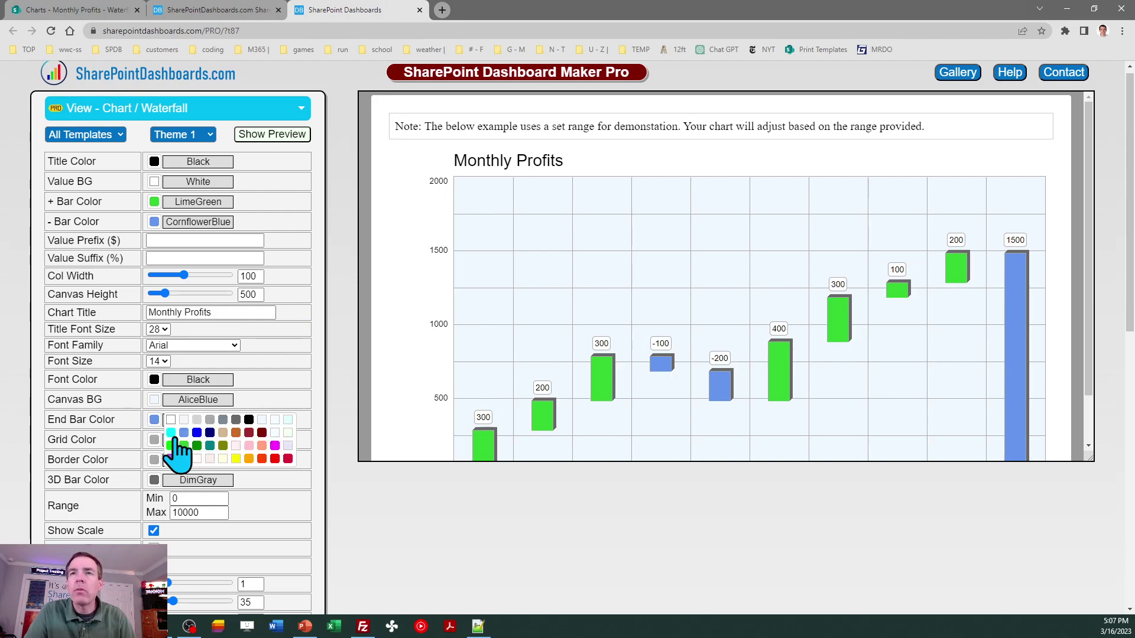
{"action": "left_click", "coordinate": [249, 459]}
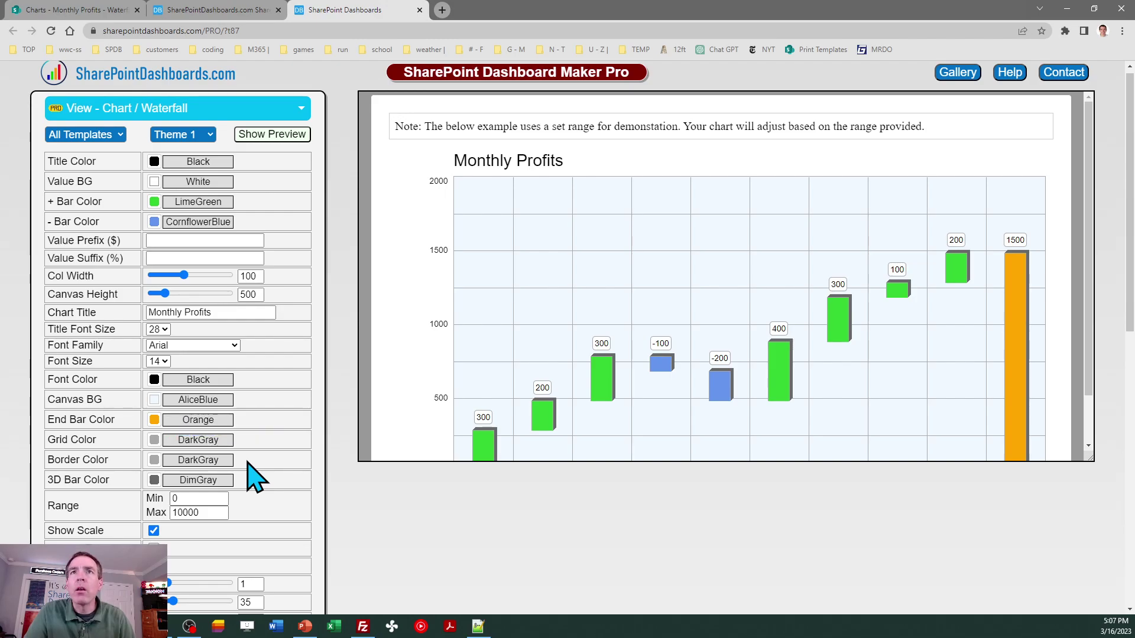
{"action": "left_click", "coordinate": [153, 203]}
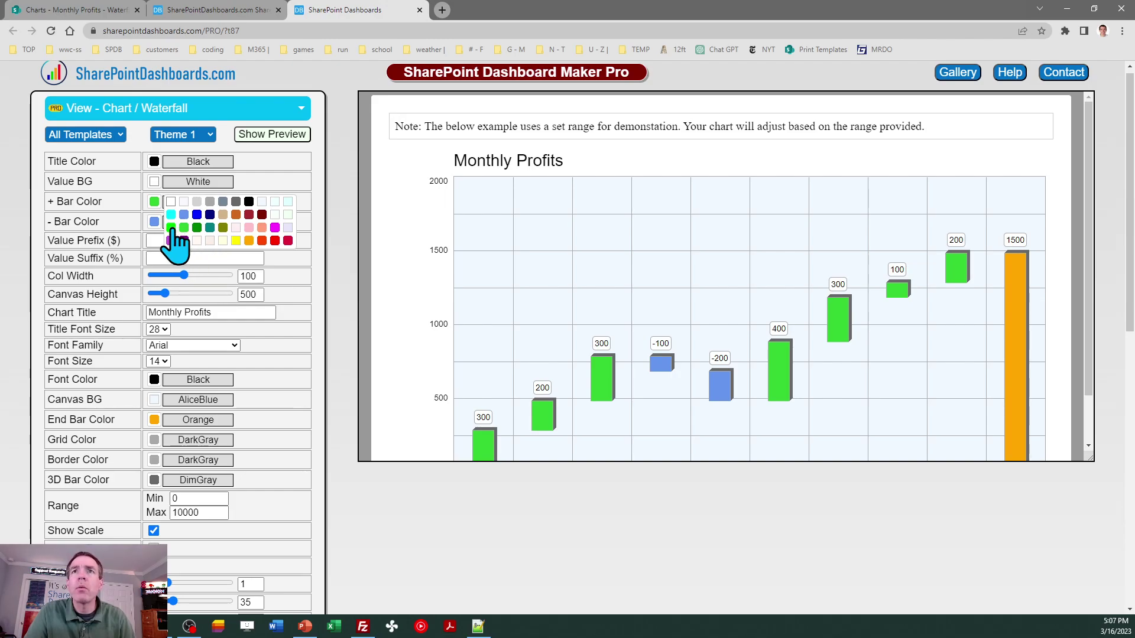
{"action": "left_click", "coordinate": [172, 229]}
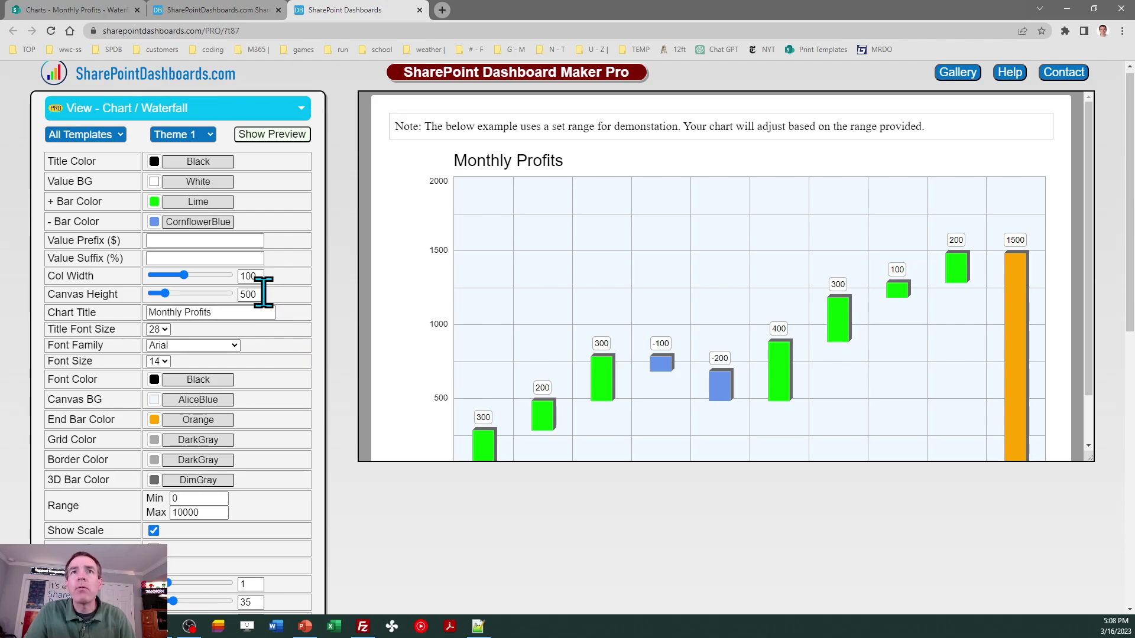
Change Col Width to 80, then 90, and copy the updated template.
{"action": "double_click", "coordinate": [260, 275]}
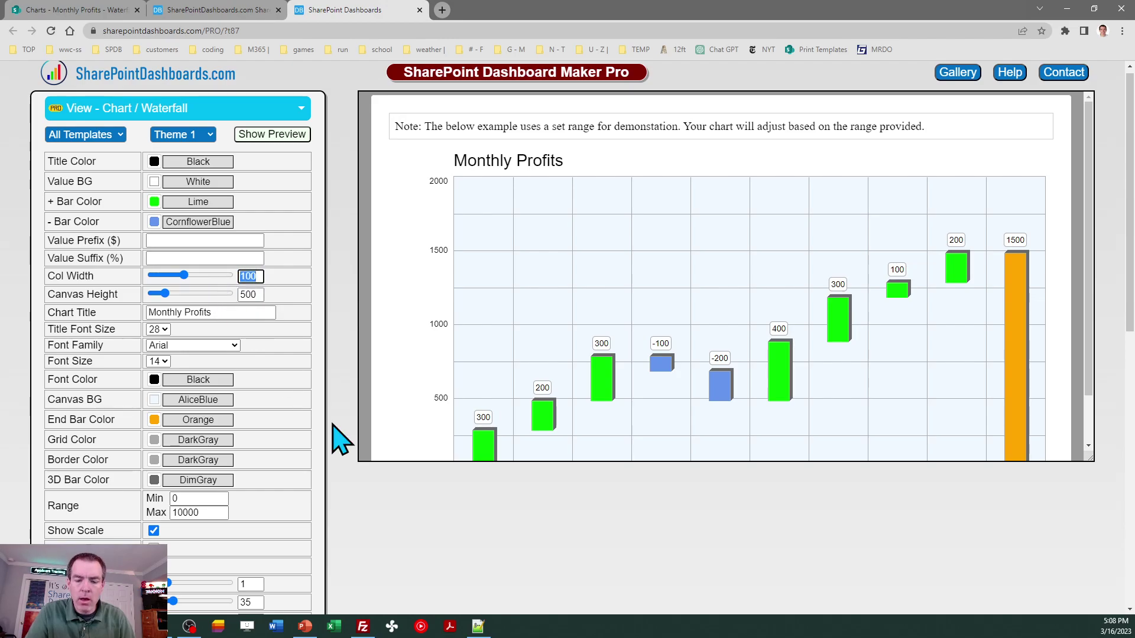
{"action": "type", "text": "80"}
{"action": "key", "text": "Tab"}
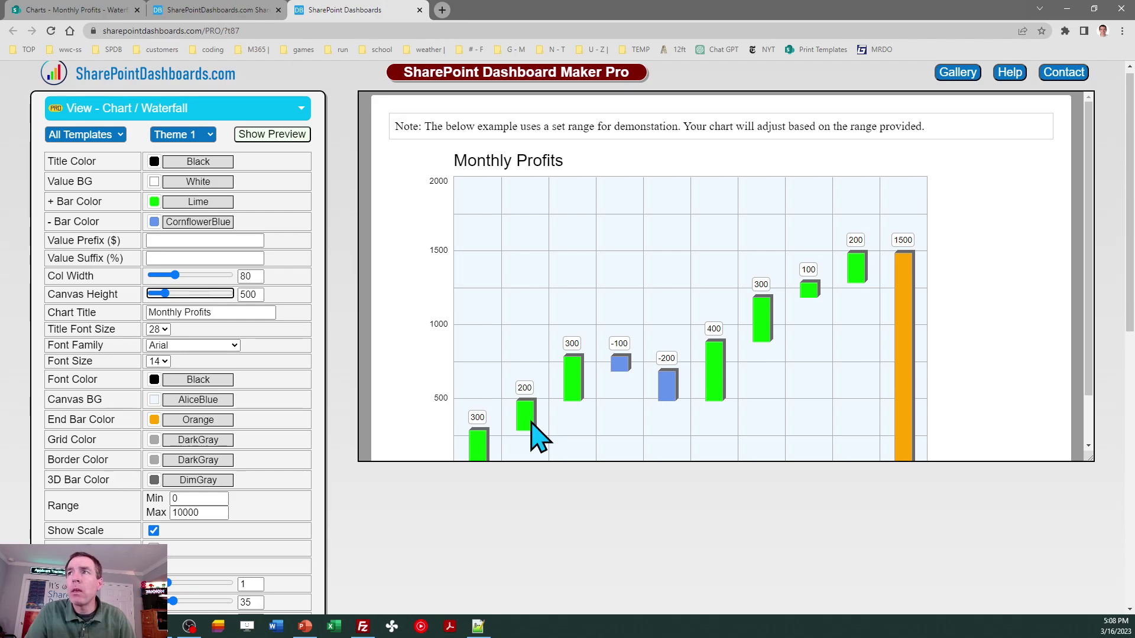
{"action": "double_click", "coordinate": [260, 275]}
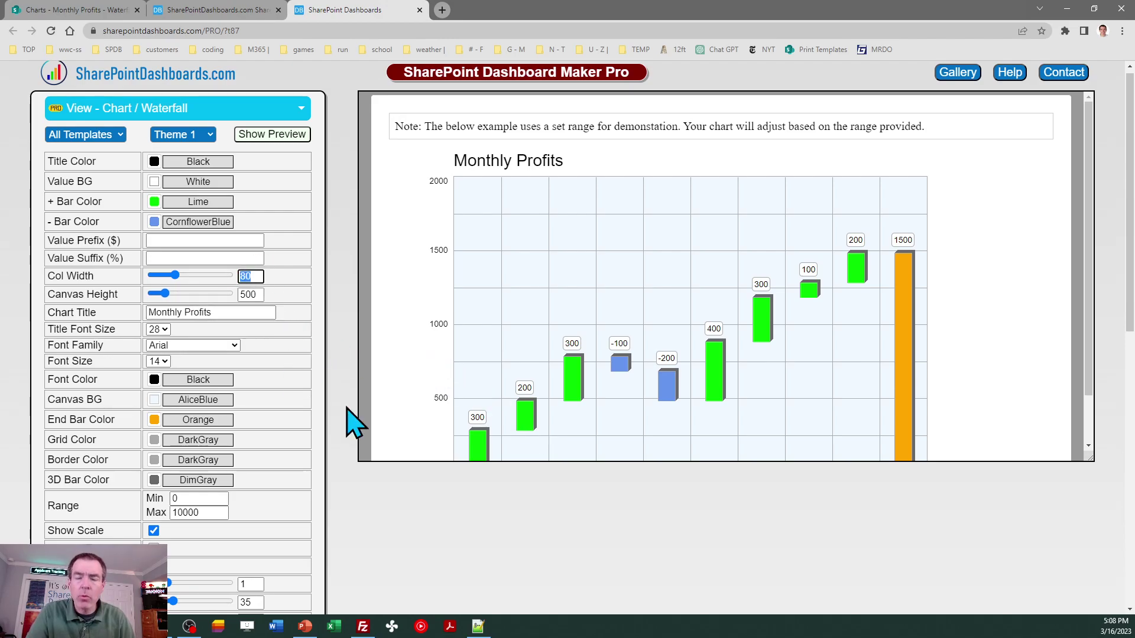
{"action": "type", "text": "1"}
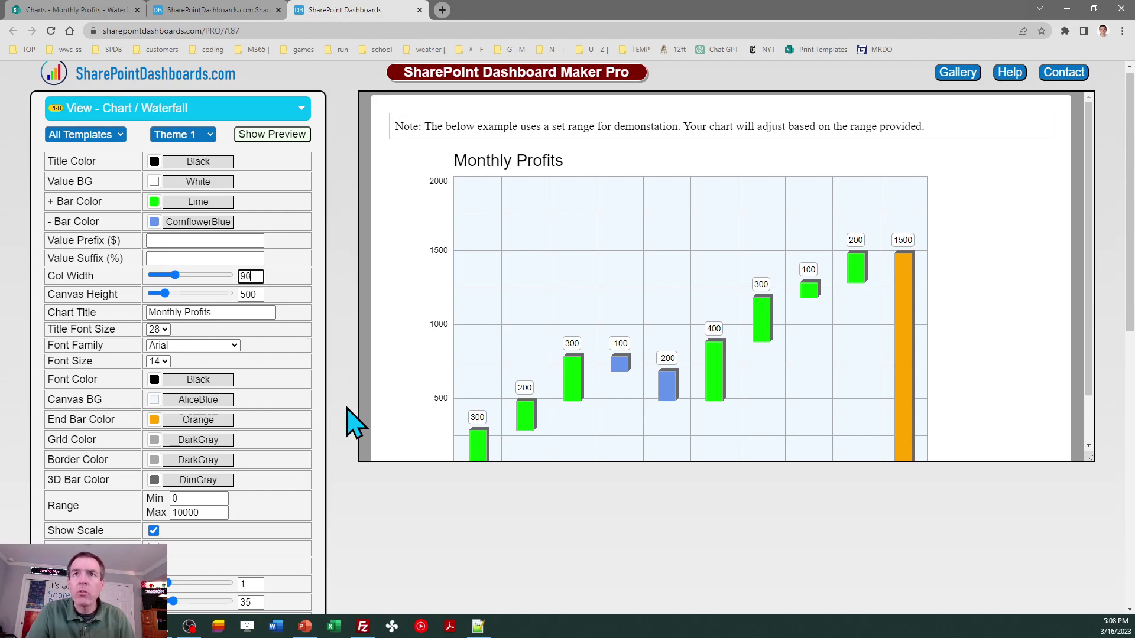
{"action": "key", "text": "Tab"}
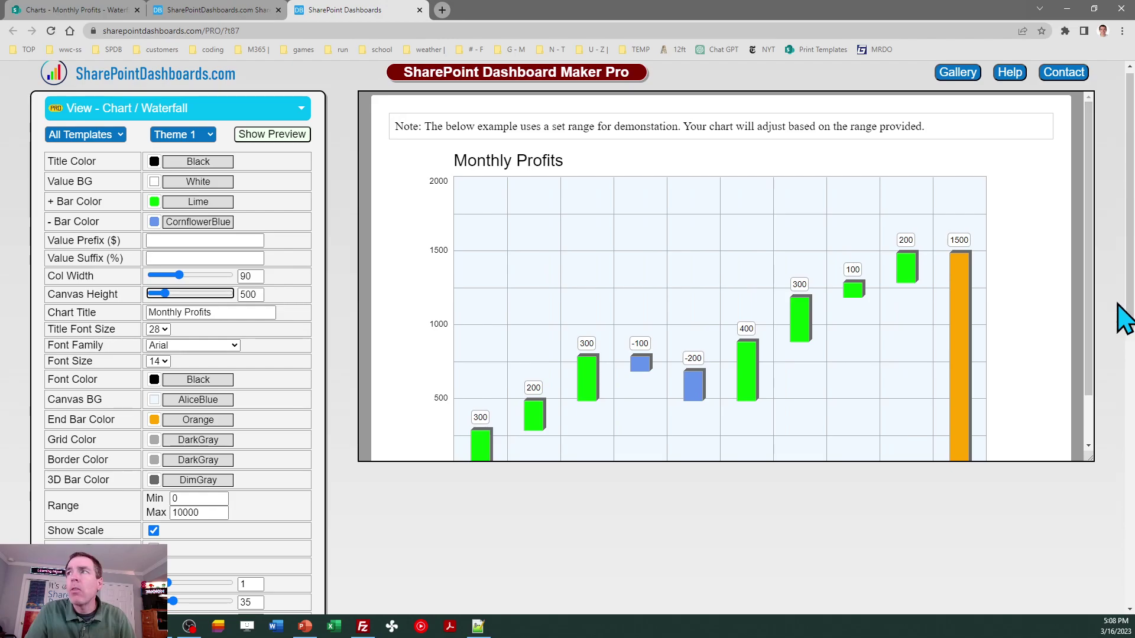
{"action": "left_click_drag", "start_coordinate": [1132, 299], "coordinate": [1132, 393]}
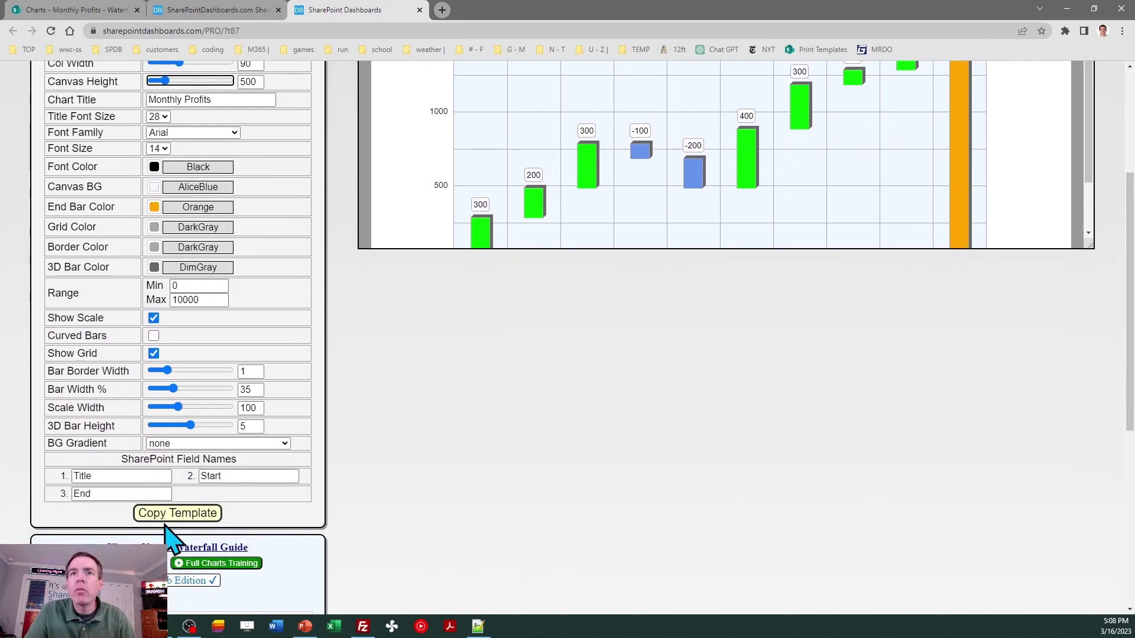
{"action": "left_click", "coordinate": [150, 518]}
Replace the Waterfall view's formatting code with the new template, save, and close the panel.
{"action": "left_click", "coordinate": [86, 10]}
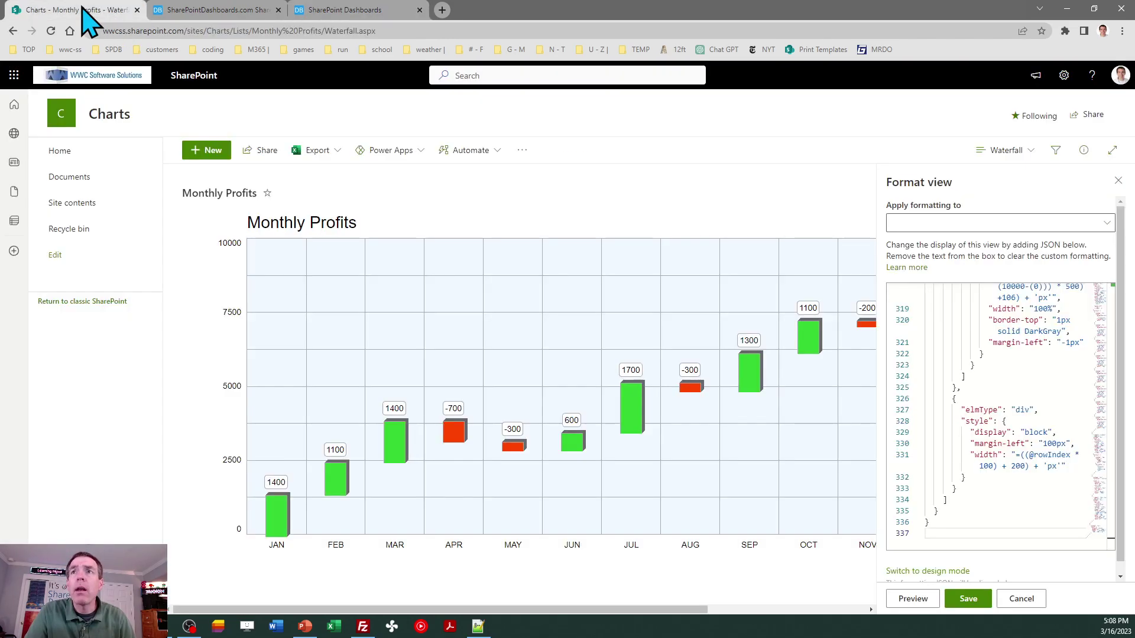
{"action": "left_click", "coordinate": [968, 376]}
{"action": "key", "text": "ctrl+a"}
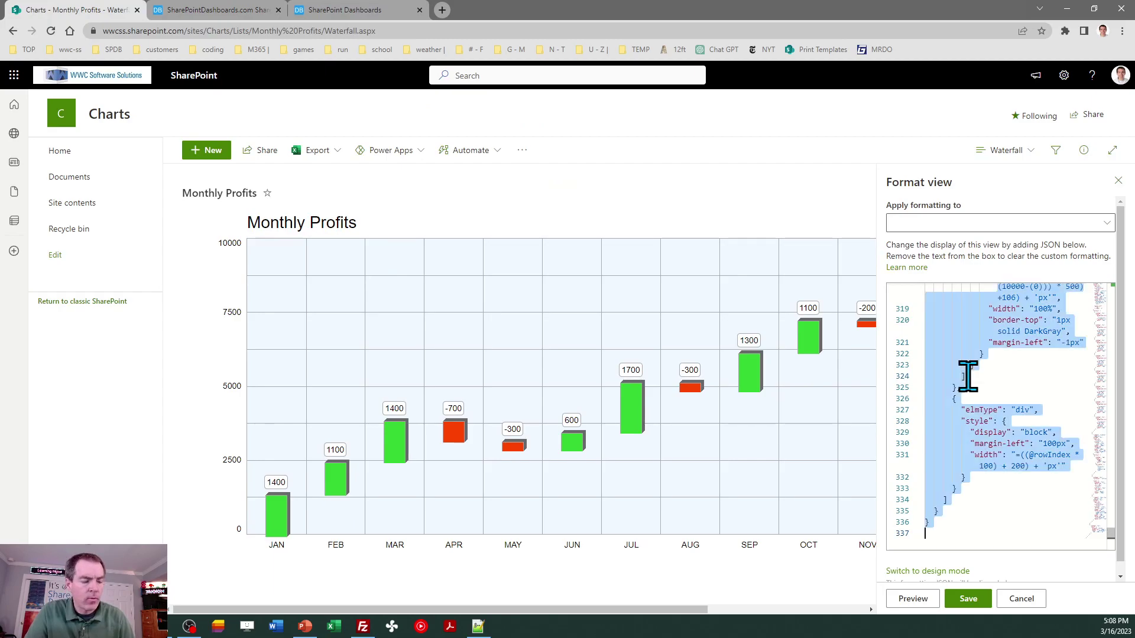
{"action": "key", "text": "ctrl+v"}
{"action": "left_click", "coordinate": [969, 601]}
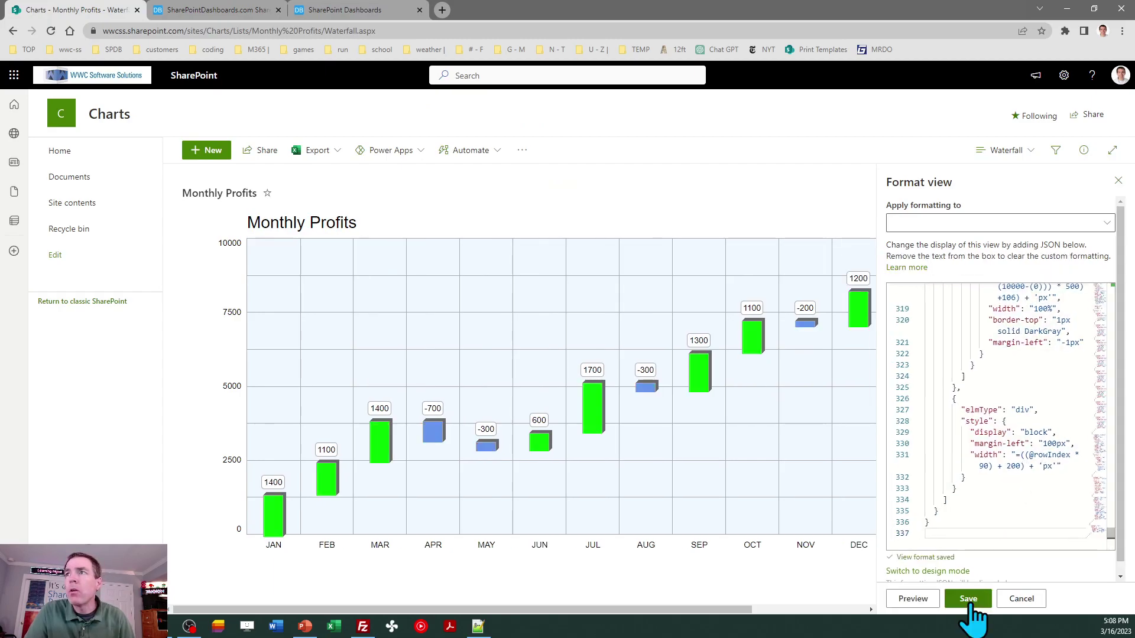
{"action": "left_click", "coordinate": [1117, 181]}
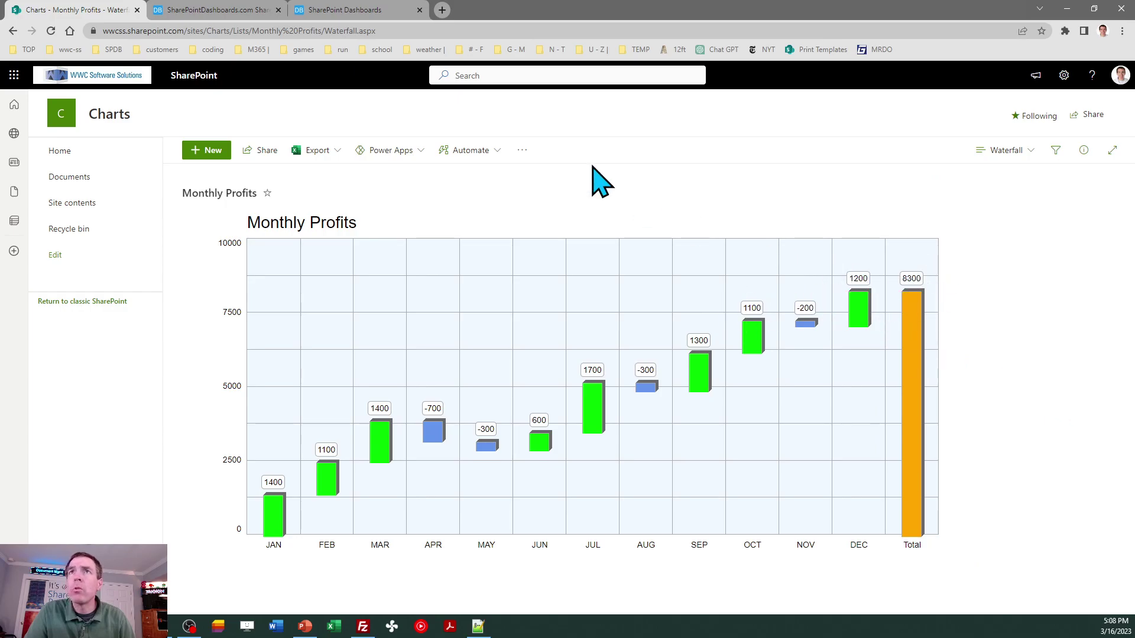
Set the waterfall's Bar Width % to 50.
{"action": "left_click", "coordinate": [358, 11]}
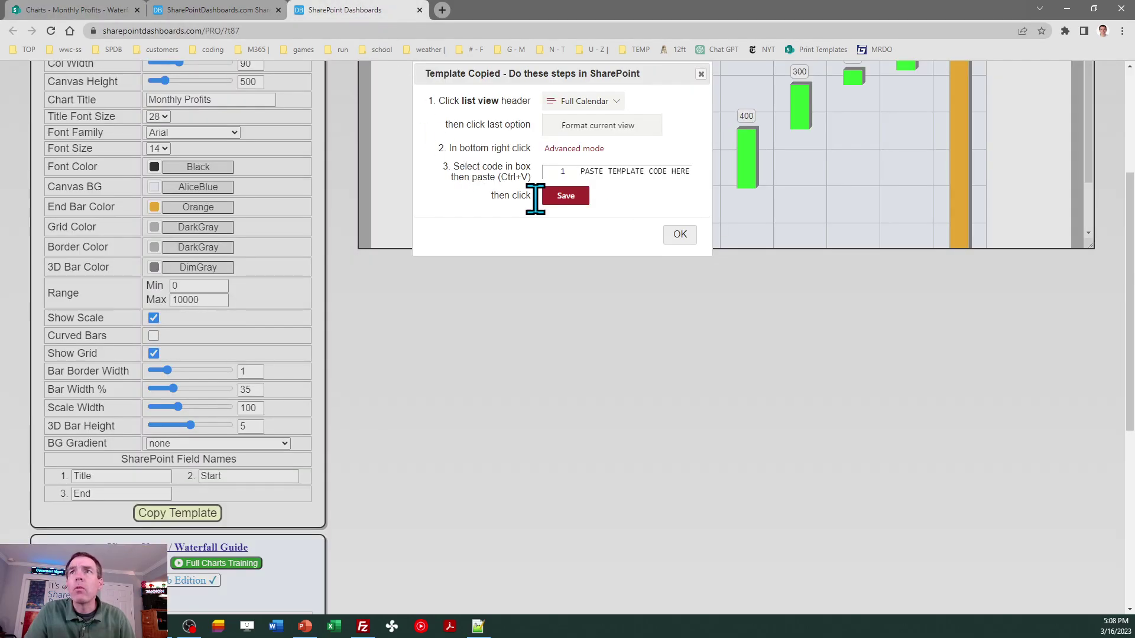
{"action": "left_click", "coordinate": [675, 233]}
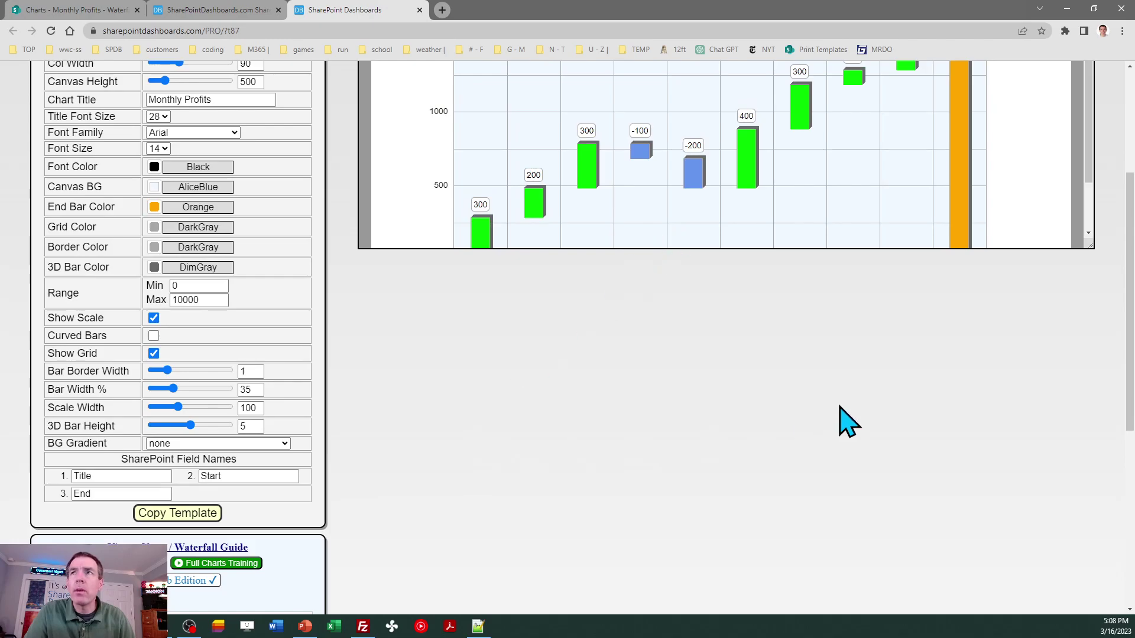
{"action": "left_click_drag", "start_coordinate": [1131, 414], "coordinate": [1131, 364]}
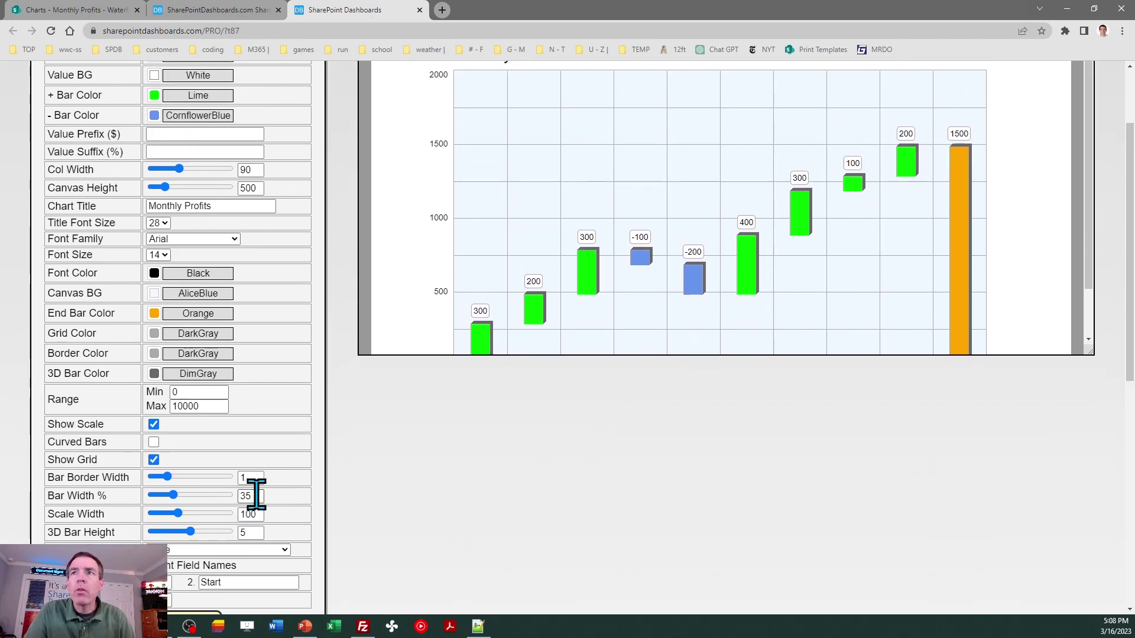
{"action": "double_click", "coordinate": [256, 495]}
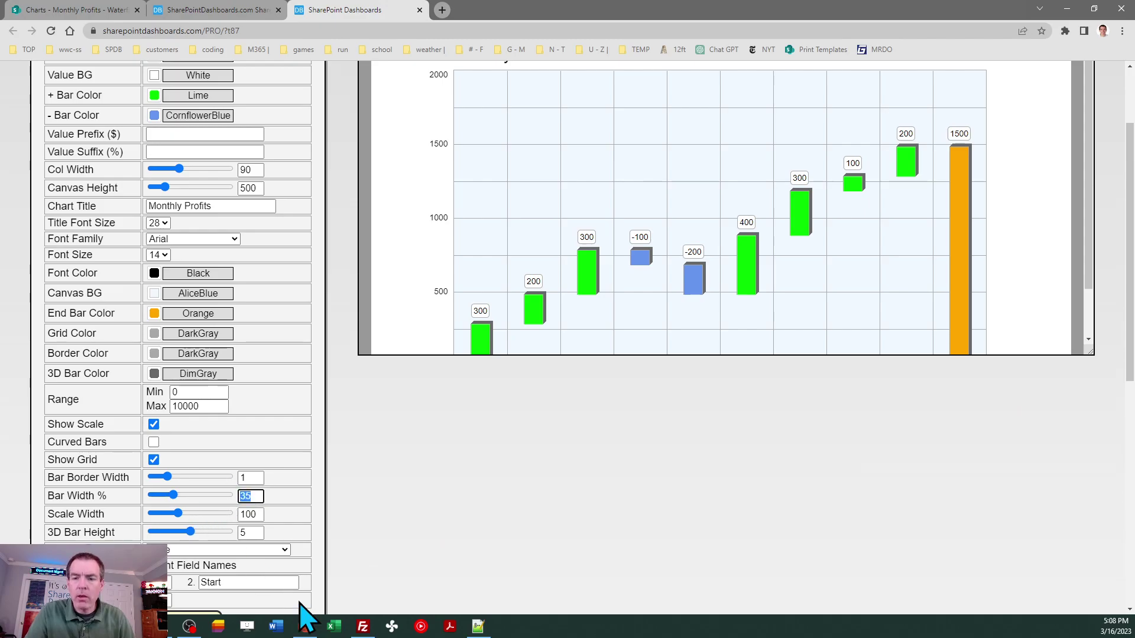
{"action": "type", "text": "50"}
{"action": "key", "text": "Tab"}
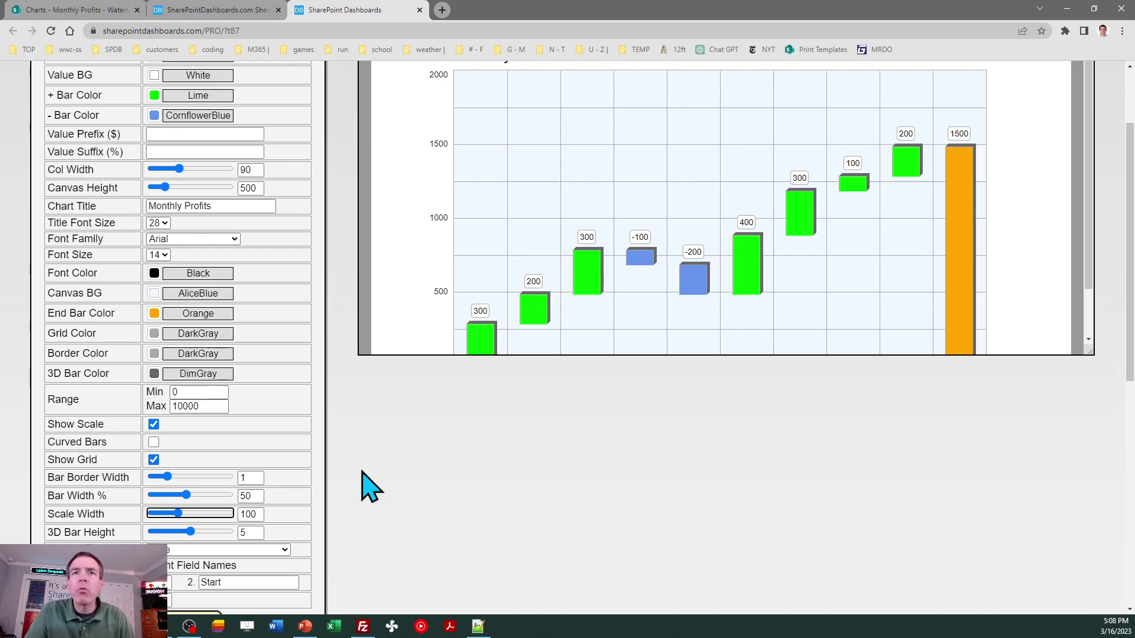
Adjust the 3D Bar Height, trying 5 and 2 before settling on 3.
{"action": "left_click", "coordinate": [190, 530]}
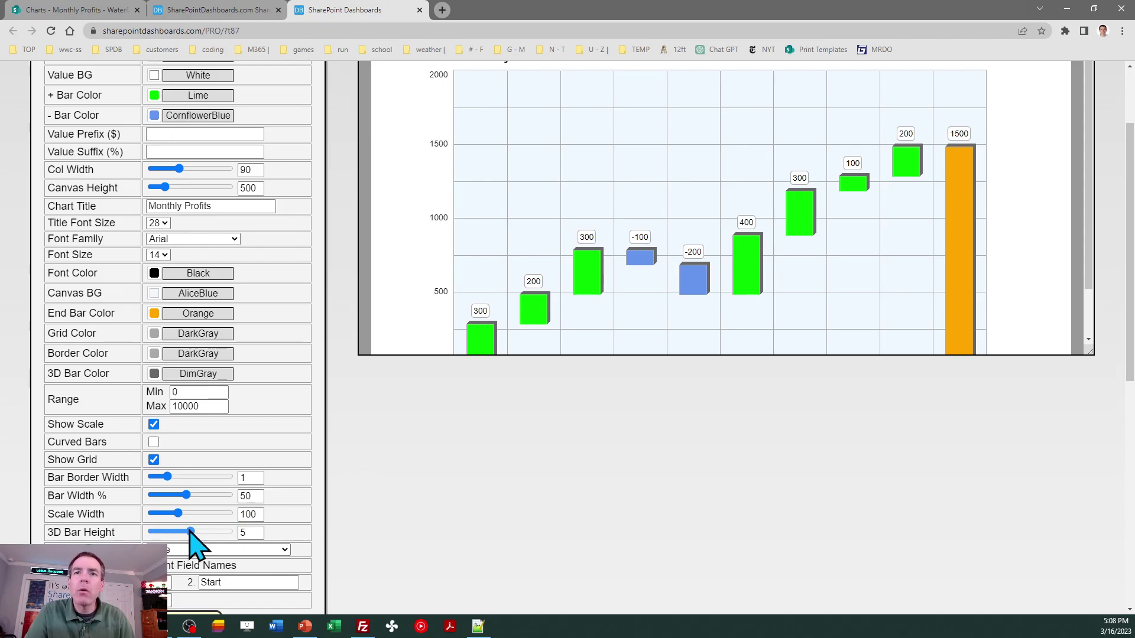
{"action": "left_click_drag", "start_coordinate": [190, 530], "coordinate": [152, 532]}
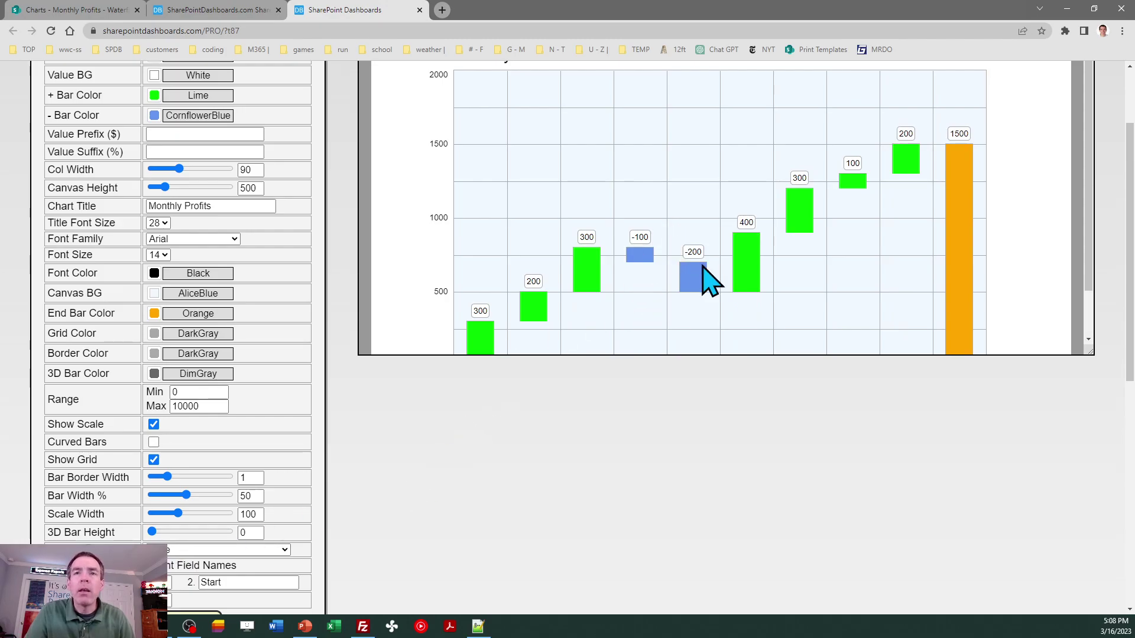
{"action": "double_click", "coordinate": [251, 533]}
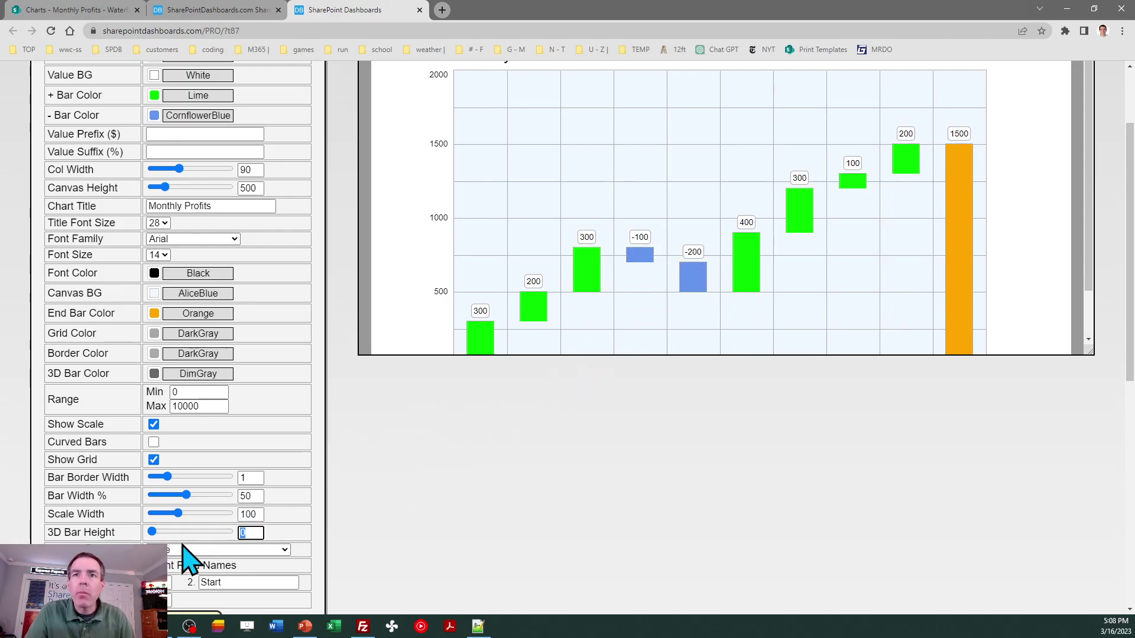
{"action": "type", "text": "5"}
{"action": "key", "text": "Tab"}
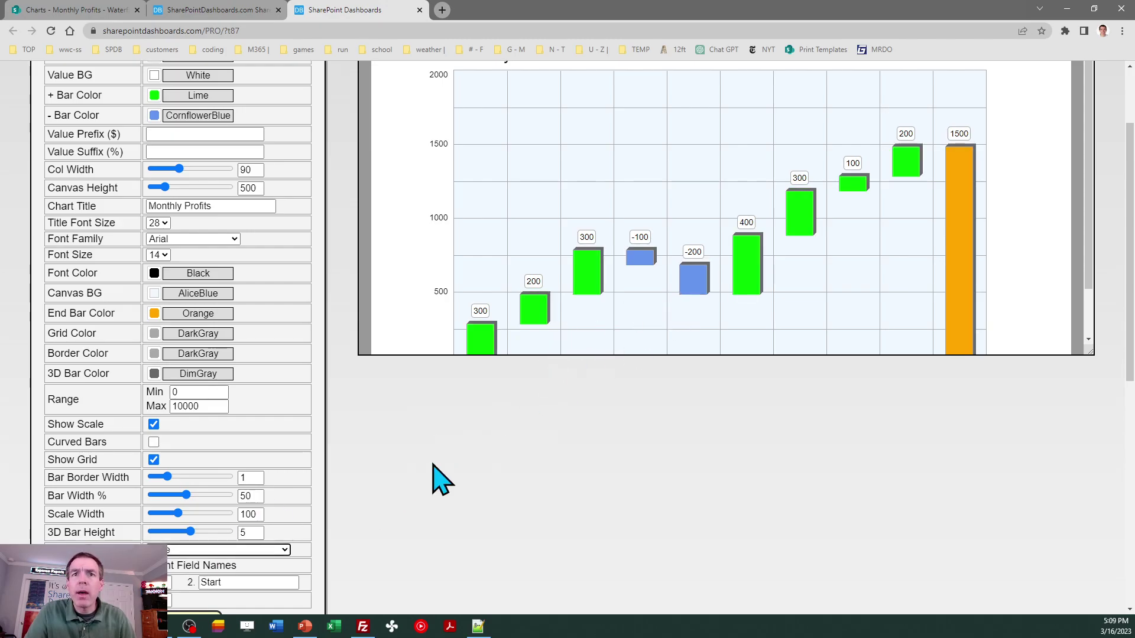
{"action": "left_click", "coordinate": [181, 532]}
{"action": "left_click_drag", "start_coordinate": [181, 532], "coordinate": [168, 532]}
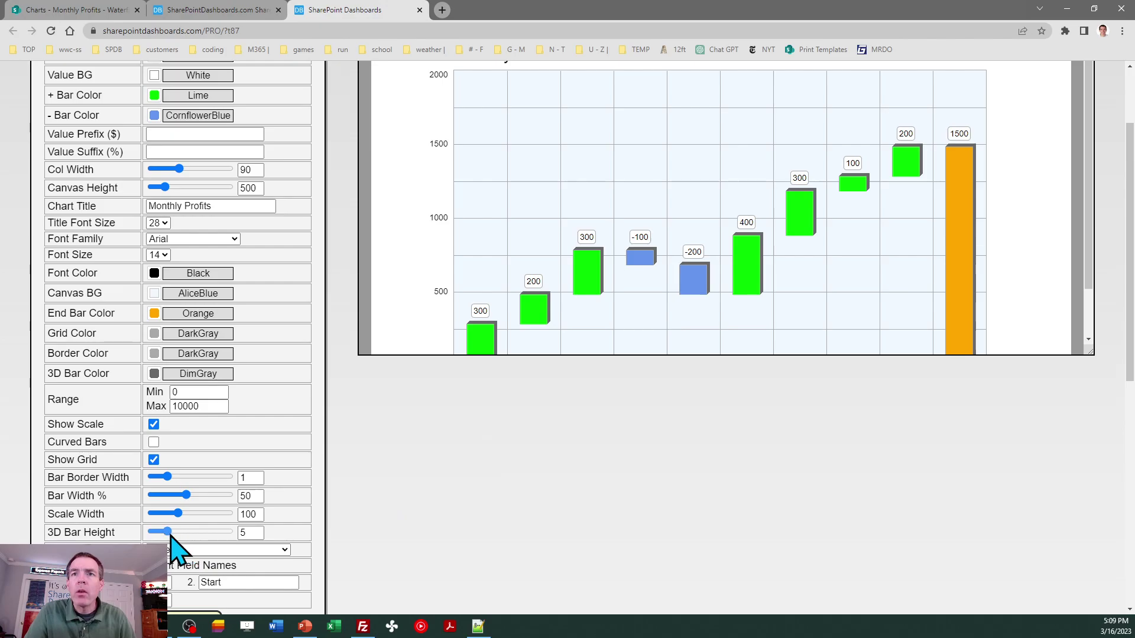
{"action": "double_click", "coordinate": [243, 533]}
{"action": "type", "text": "3"}
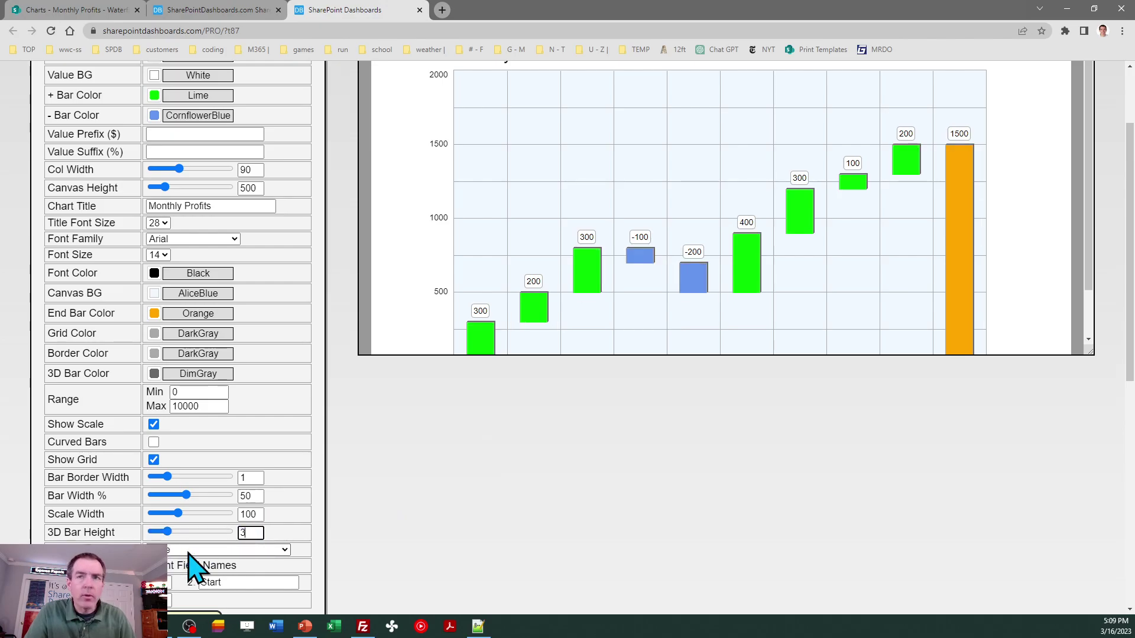
{"action": "key", "text": "Tab"}
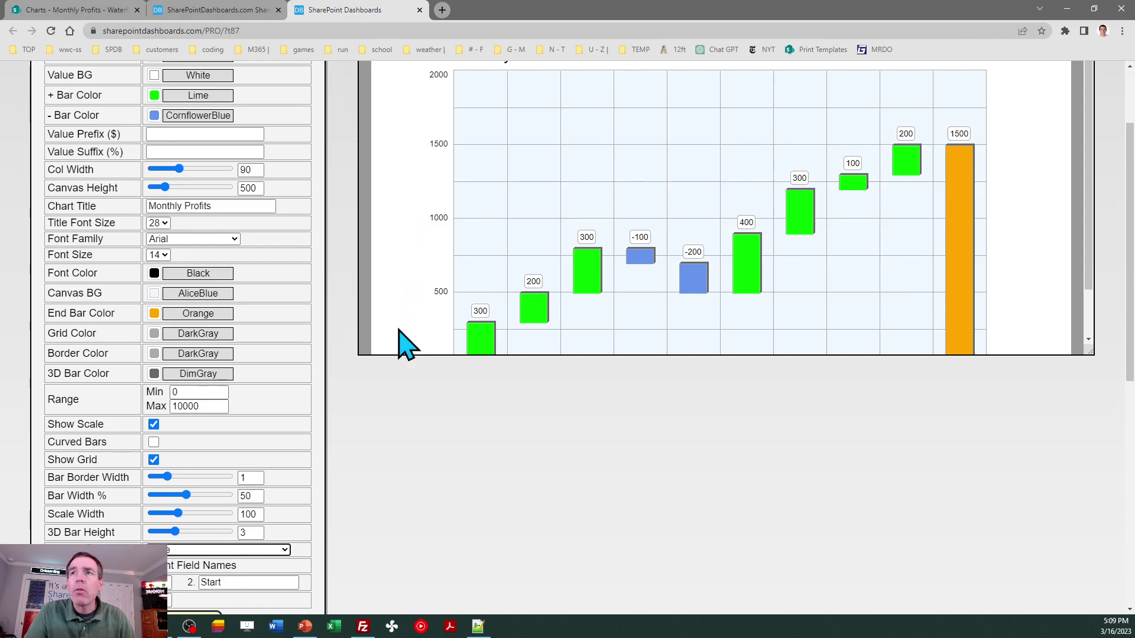
Keep Bar Border Width at 1 after trying 3, and set Border Color to Black.
{"action": "double_click", "coordinate": [258, 476]}
{"action": "type", "text": "3"}
{"action": "key", "text": "Tab"}
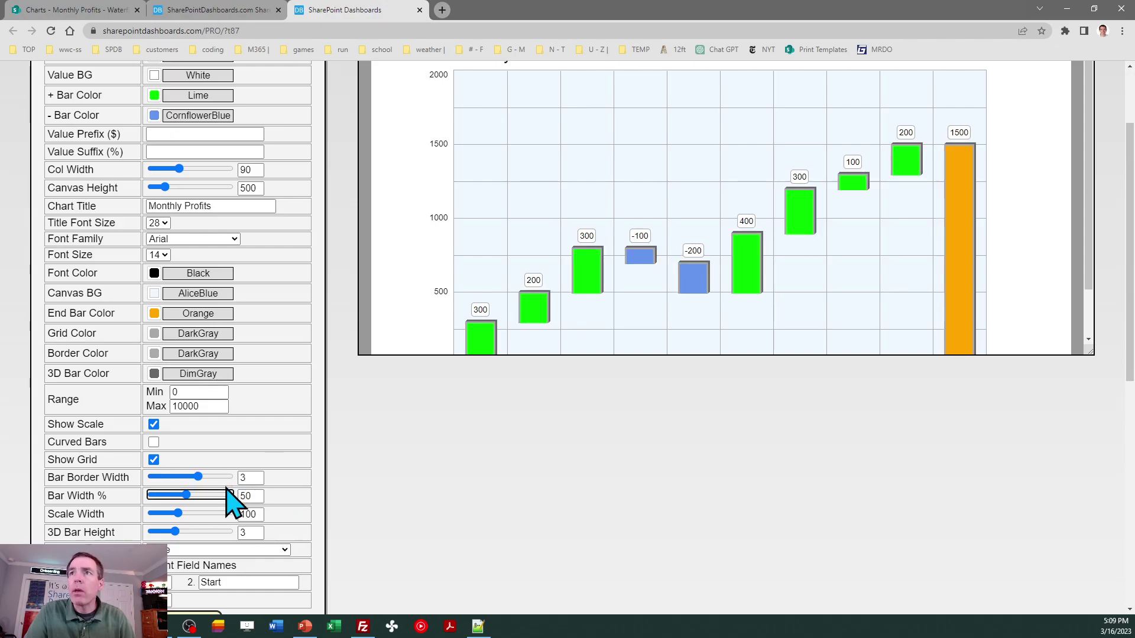
{"action": "double_click", "coordinate": [248, 476]}
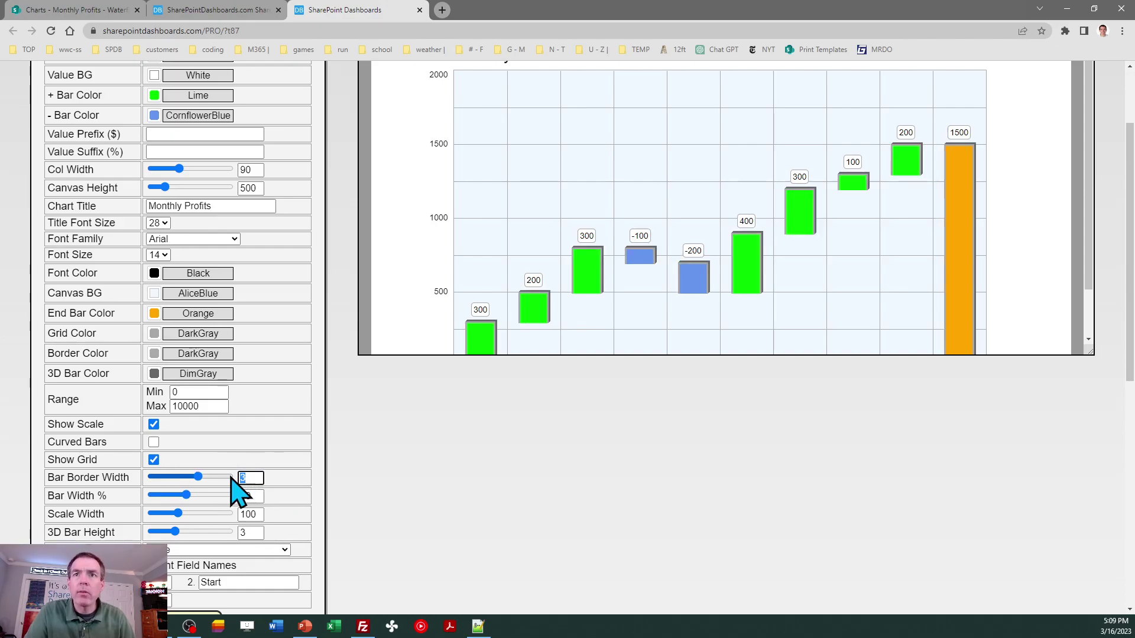
{"action": "type", "text": "1"}
{"action": "key", "text": "Tab"}
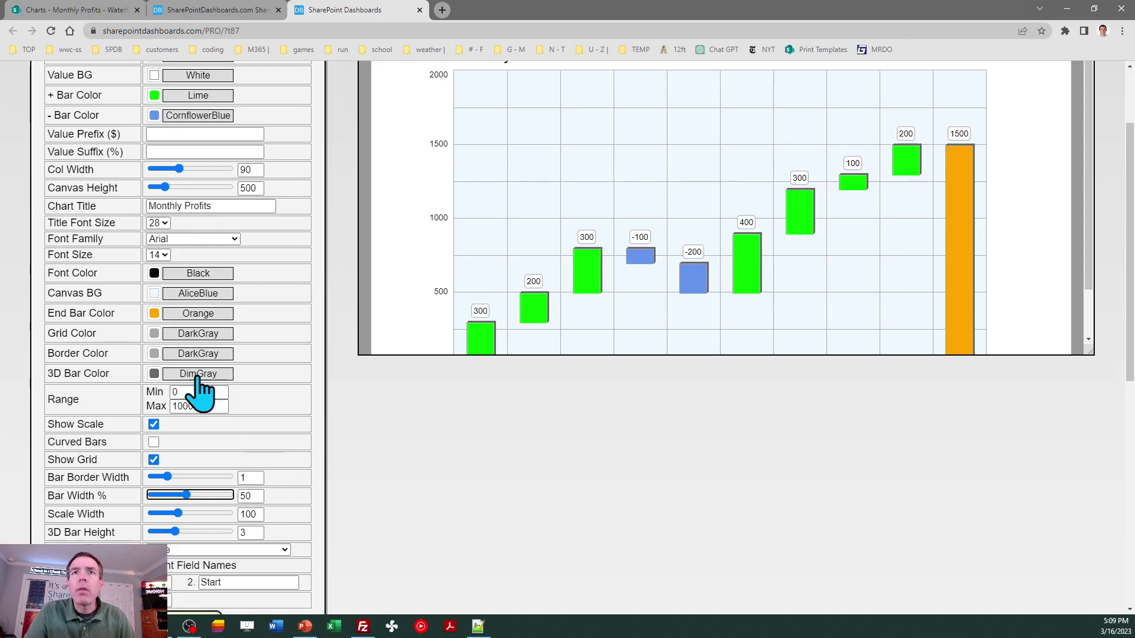
{"action": "left_click", "coordinate": [155, 355]}
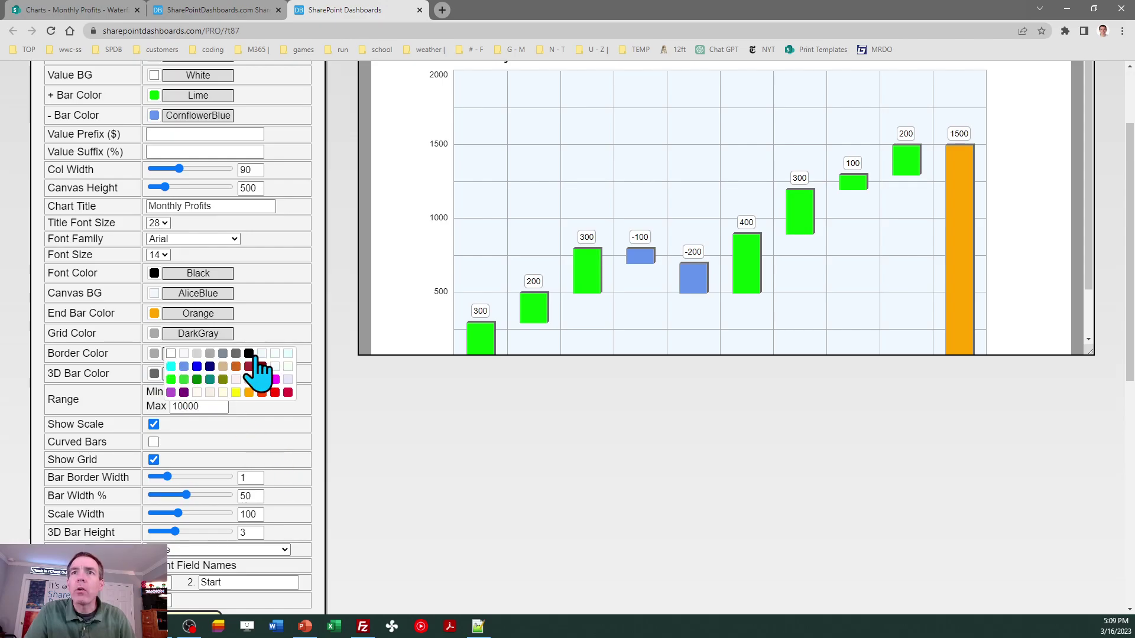
{"action": "left_click", "coordinate": [250, 354]}
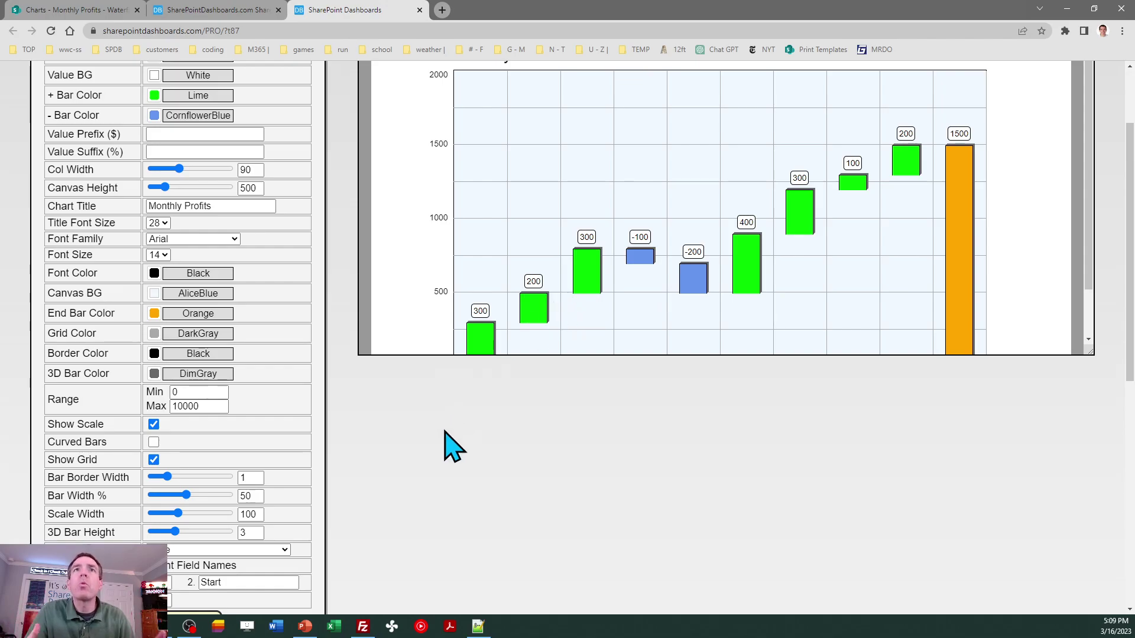
Give chart values a $ prefix and value labels a LightYellow background.
{"action": "left_click", "coordinate": [172, 134]}
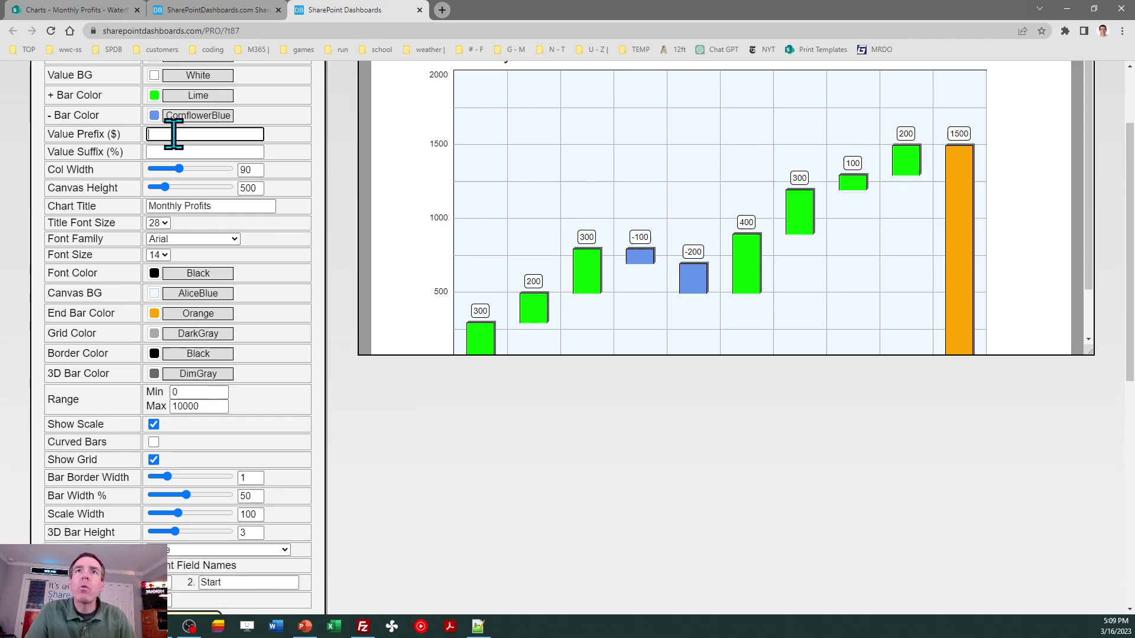
{"action": "key", "text": "Tab"}
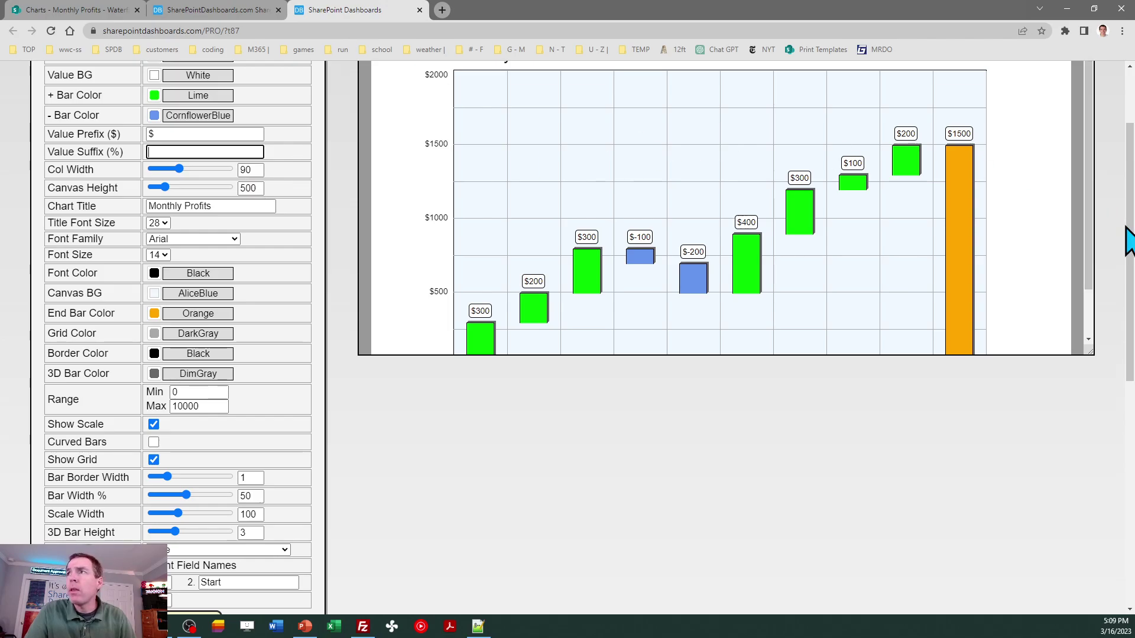
{"action": "scroll", "coordinate": [1126, 237], "scroll_direction": "up", "scroll_amount": 2}
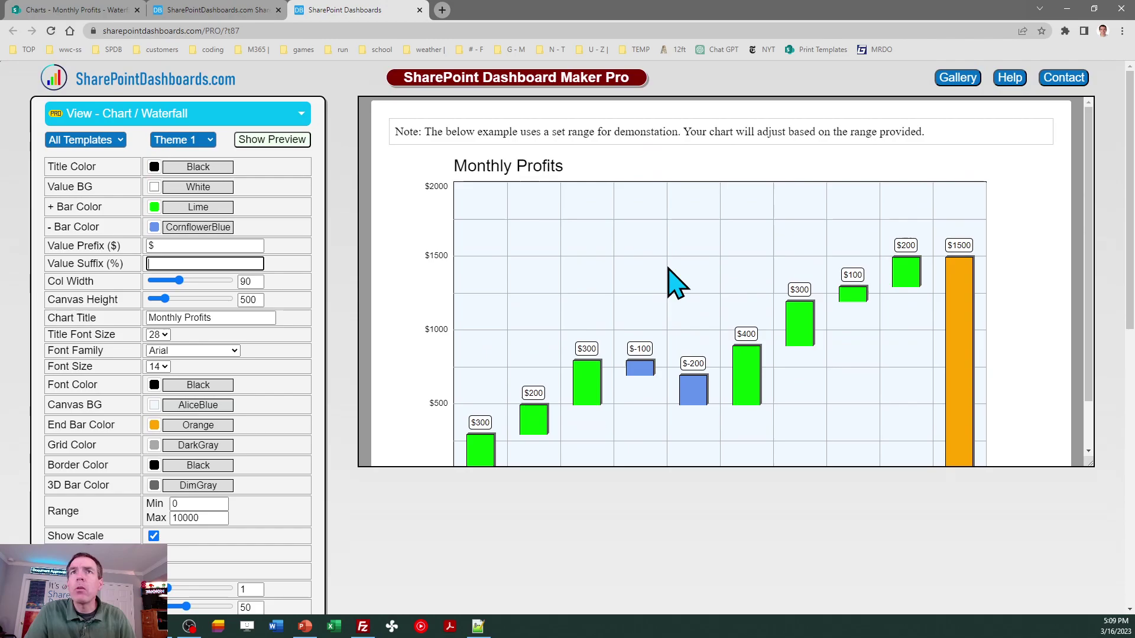
{"action": "left_click", "coordinate": [154, 188]}
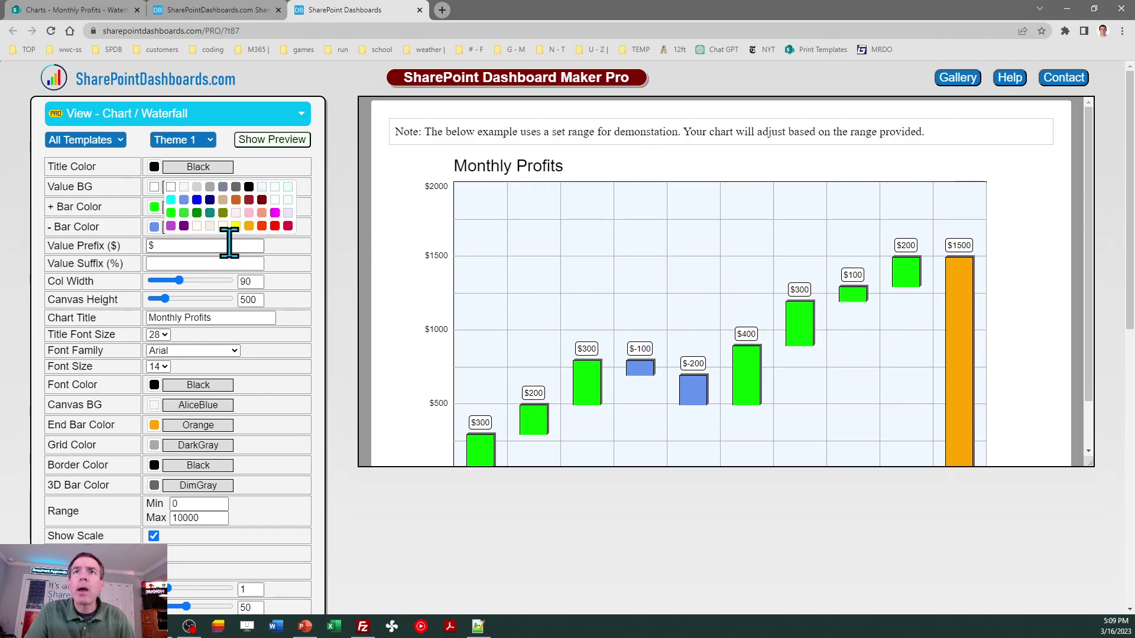
{"action": "left_click", "coordinate": [224, 227]}
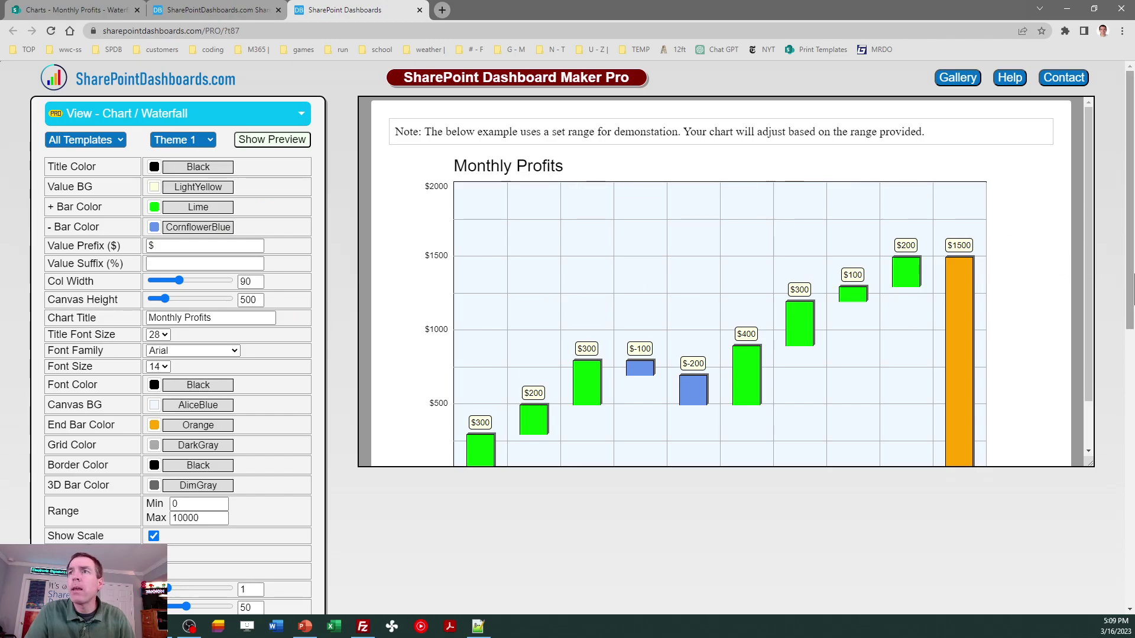
Copy the customized waterfall template and dismiss the copied-template instructions.
{"action": "left_click_drag", "start_coordinate": [1131, 236], "coordinate": [1132, 336]}
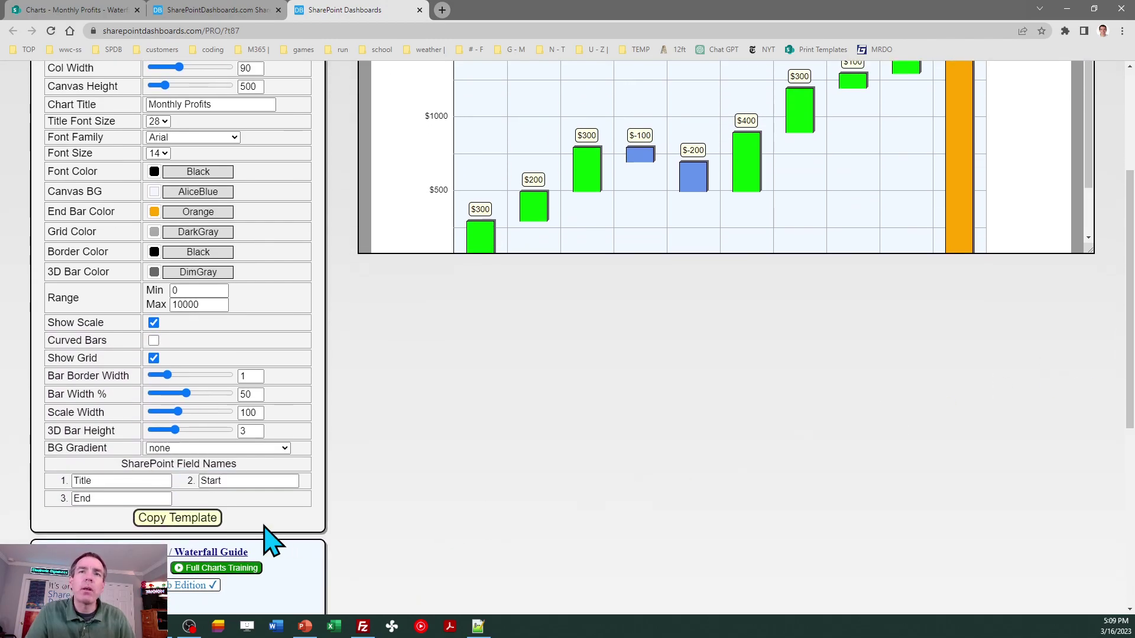
{"action": "left_click", "coordinate": [185, 519]}
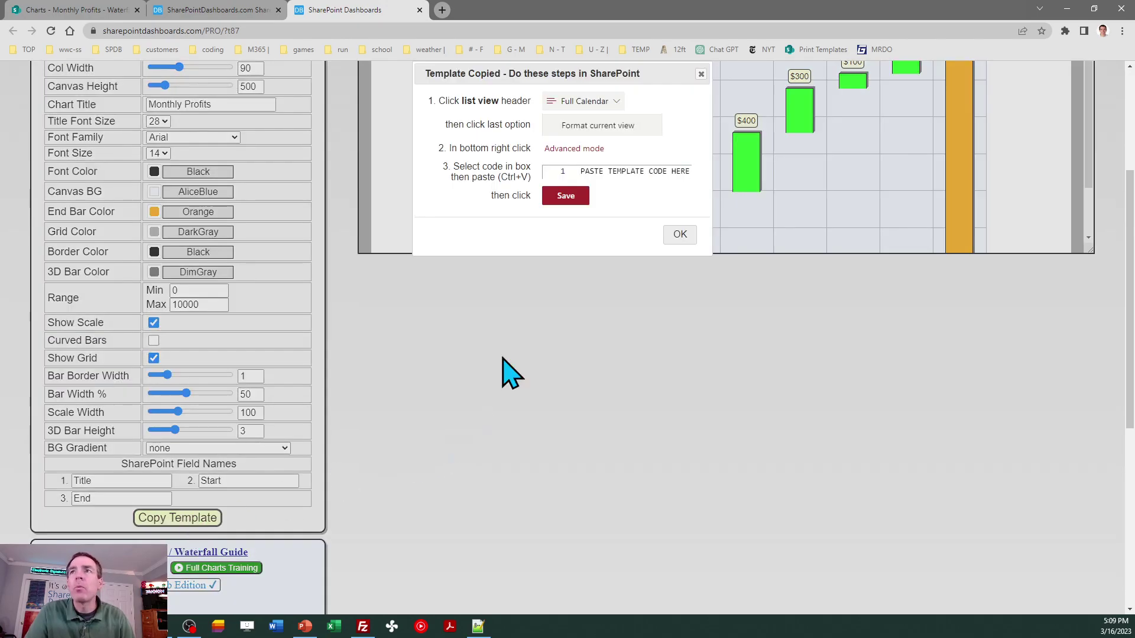
{"action": "left_click", "coordinate": [678, 235]}
Replace the Monthly Profits Waterfall view's format JSON with the copied template and save it.
{"action": "left_click", "coordinate": [221, 11]}
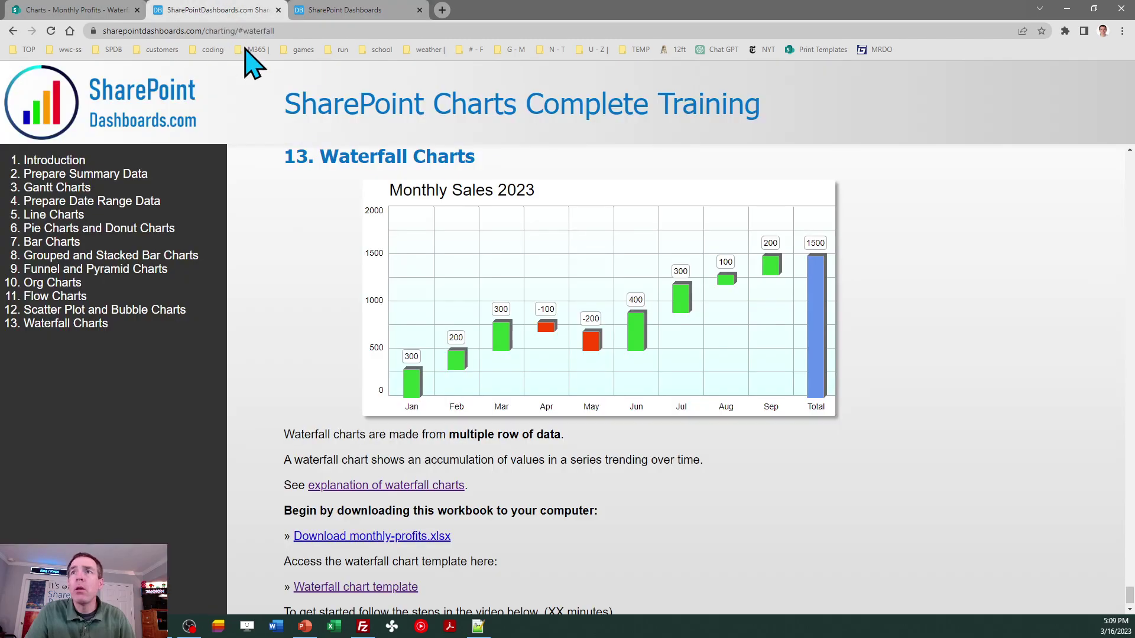
{"action": "left_click", "coordinate": [343, 11]}
{"action": "left_click", "coordinate": [21, 11]}
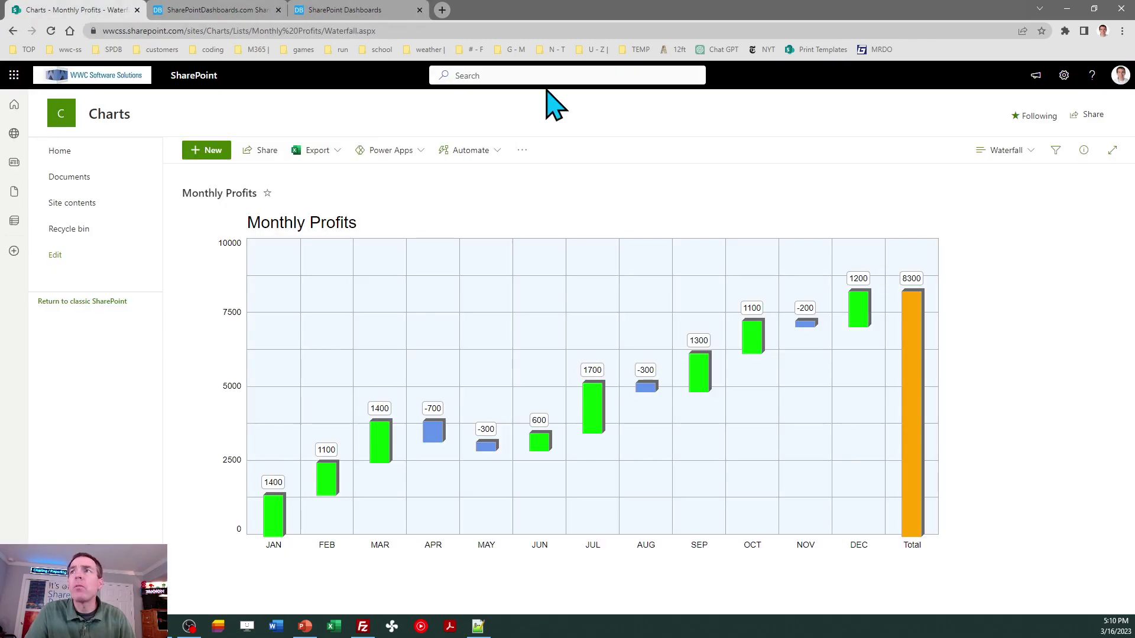
{"action": "left_click", "coordinate": [1008, 151]}
{"action": "left_click", "coordinate": [1029, 343]}
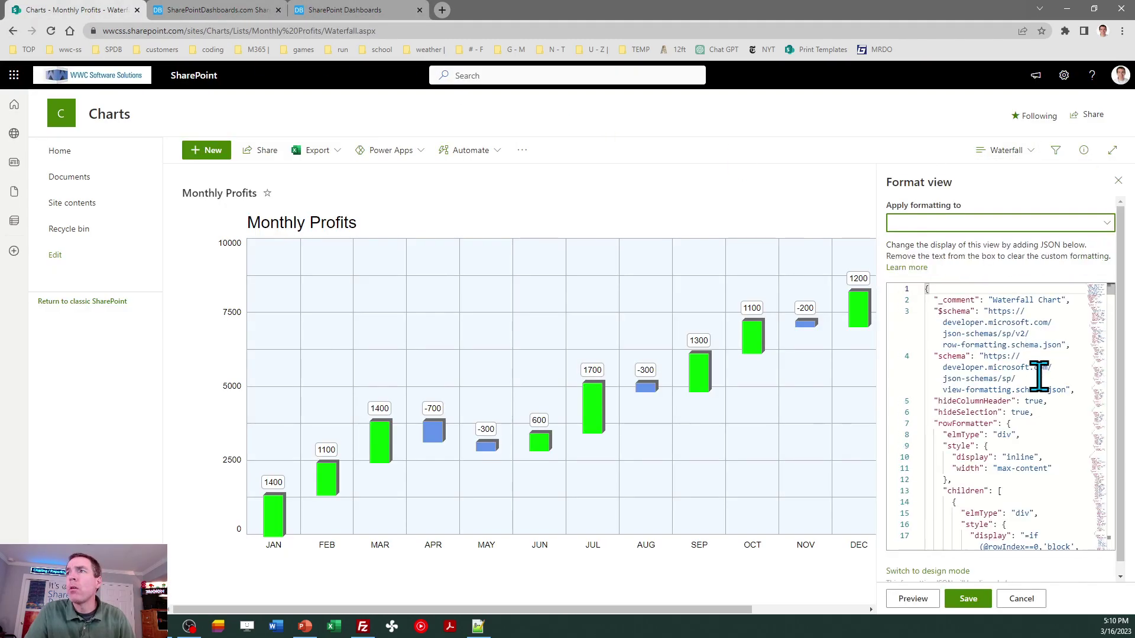
{"action": "left_click", "coordinate": [997, 405]}
{"action": "key", "text": "ctrl+a"}
{"action": "key", "text": "ctrl+v"}
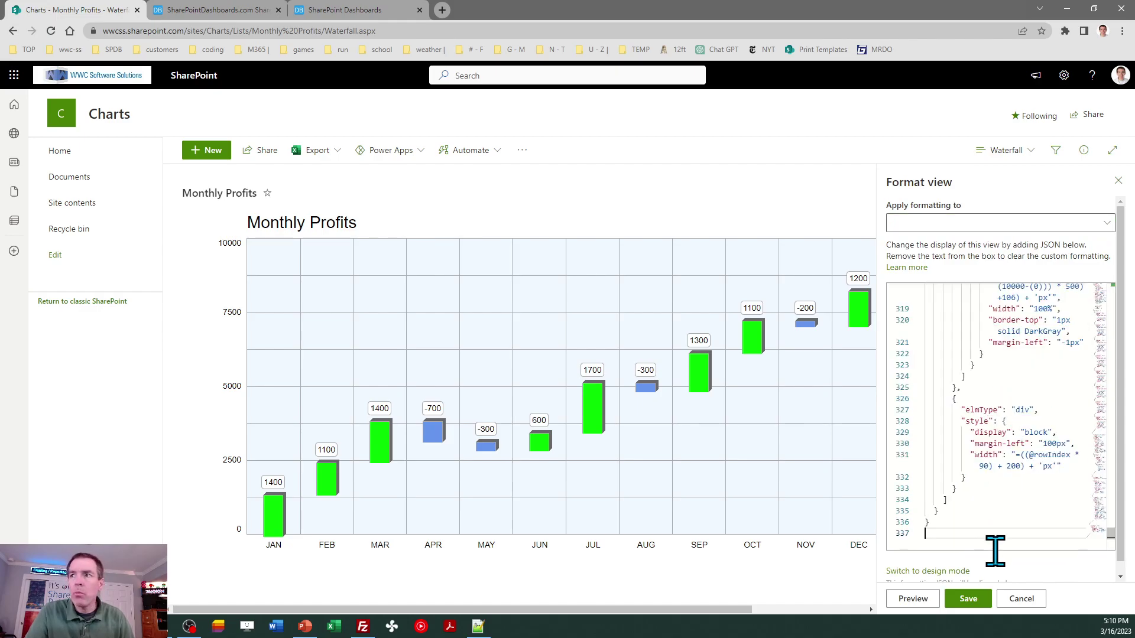
{"action": "left_click", "coordinate": [968, 599]}
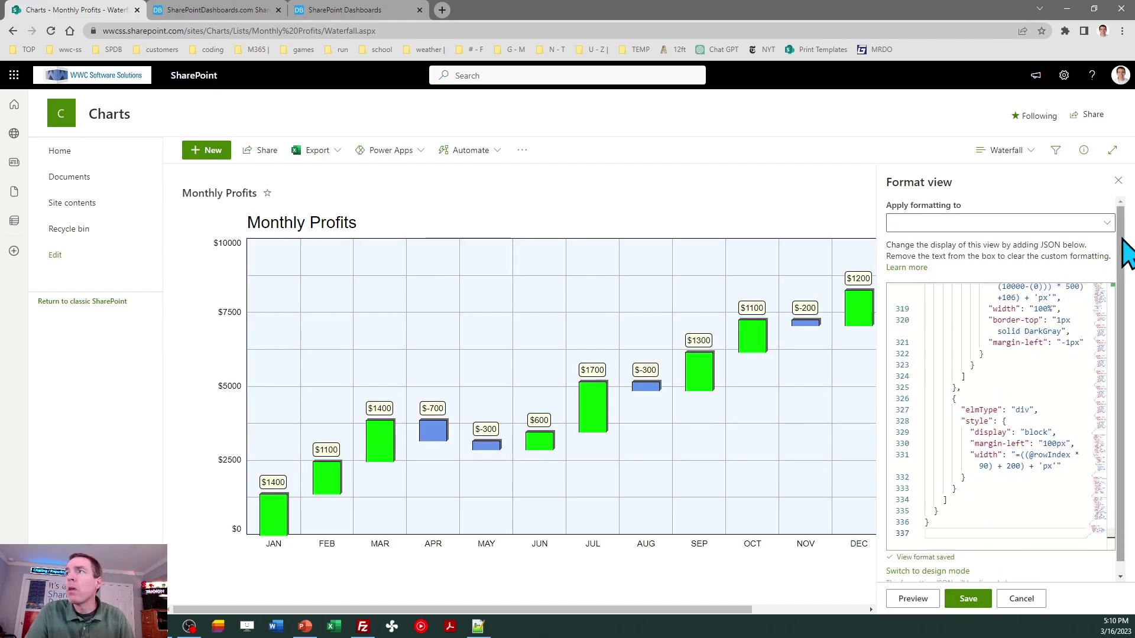
{"action": "left_click", "coordinate": [1118, 181]}
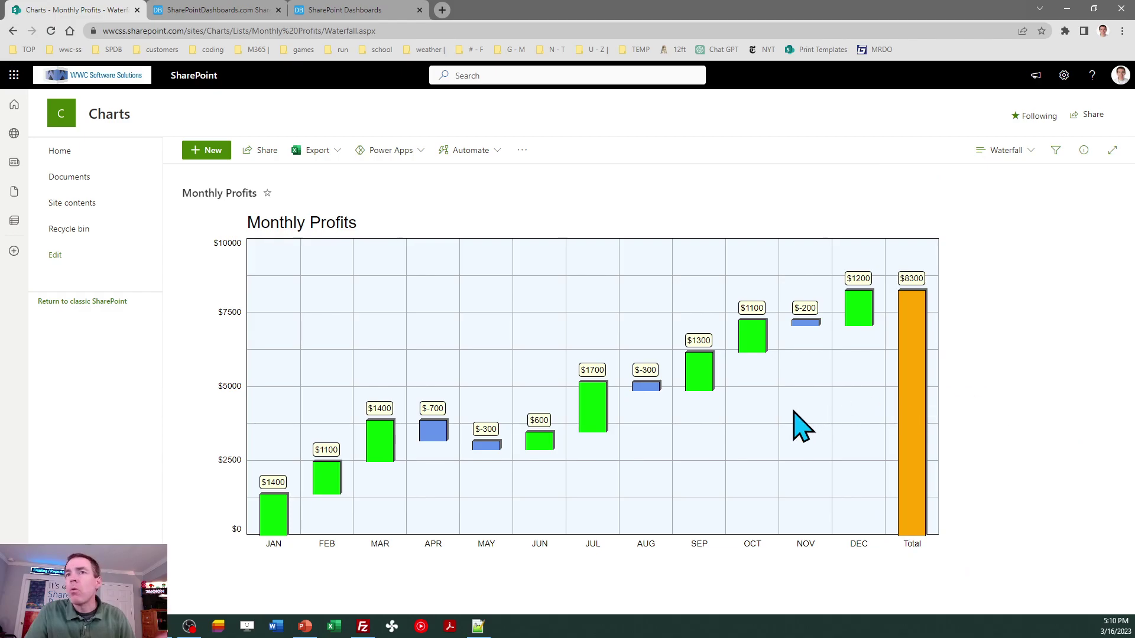